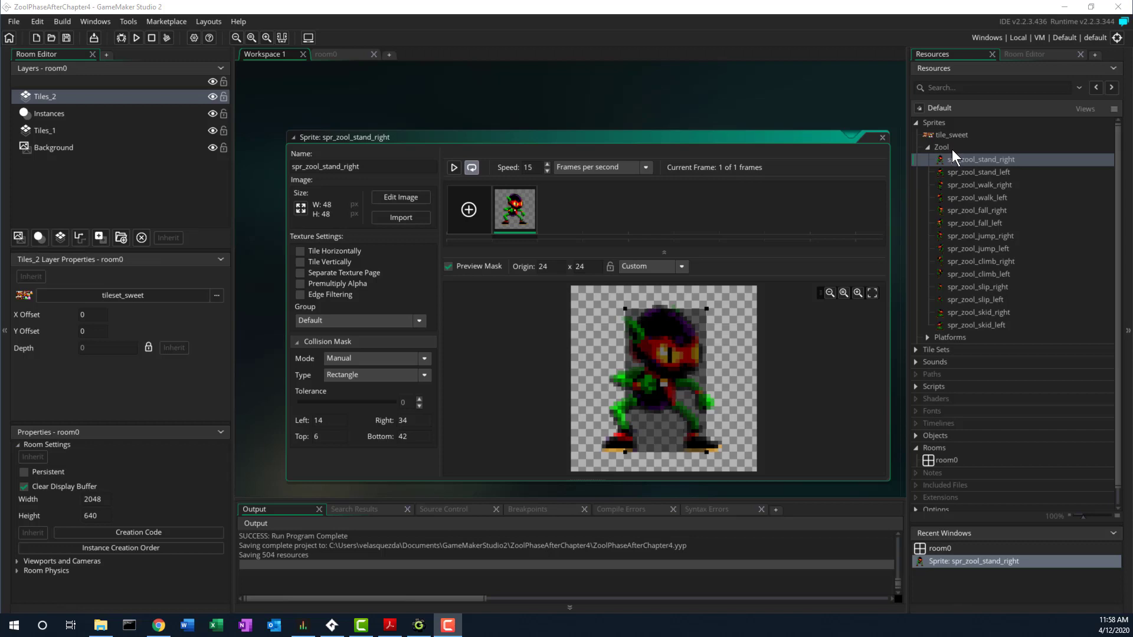
- Create a new sprite in the Zool group and import spr_zool_kick_right_strip2 from the MoreZoolSprites folder into it
click(944, 149)
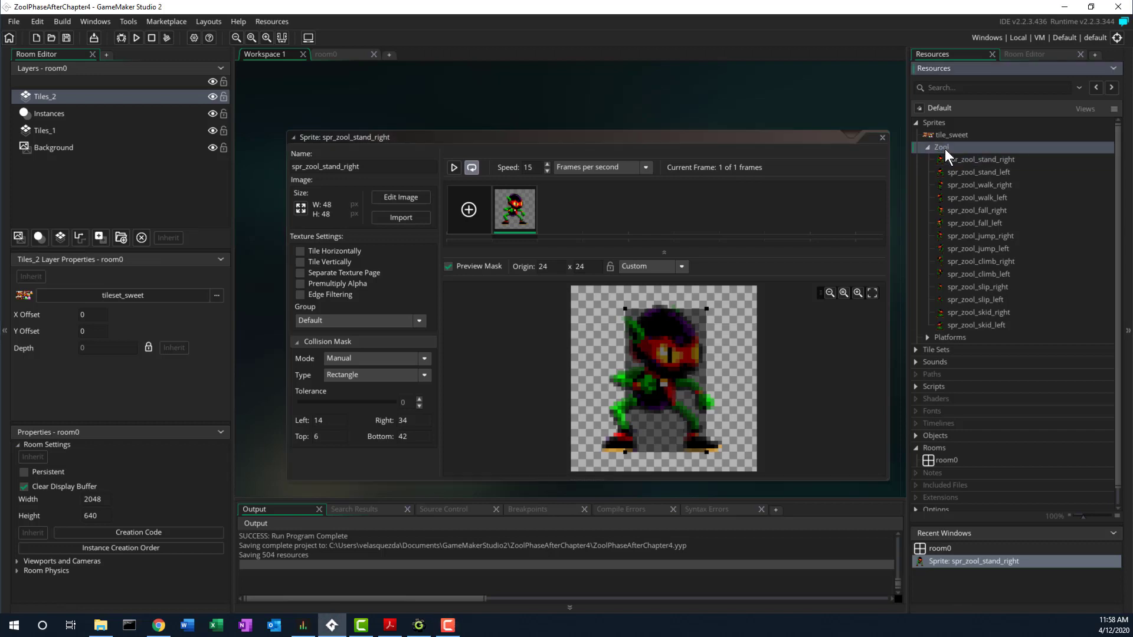
right_click(944, 148)
click(952, 156)
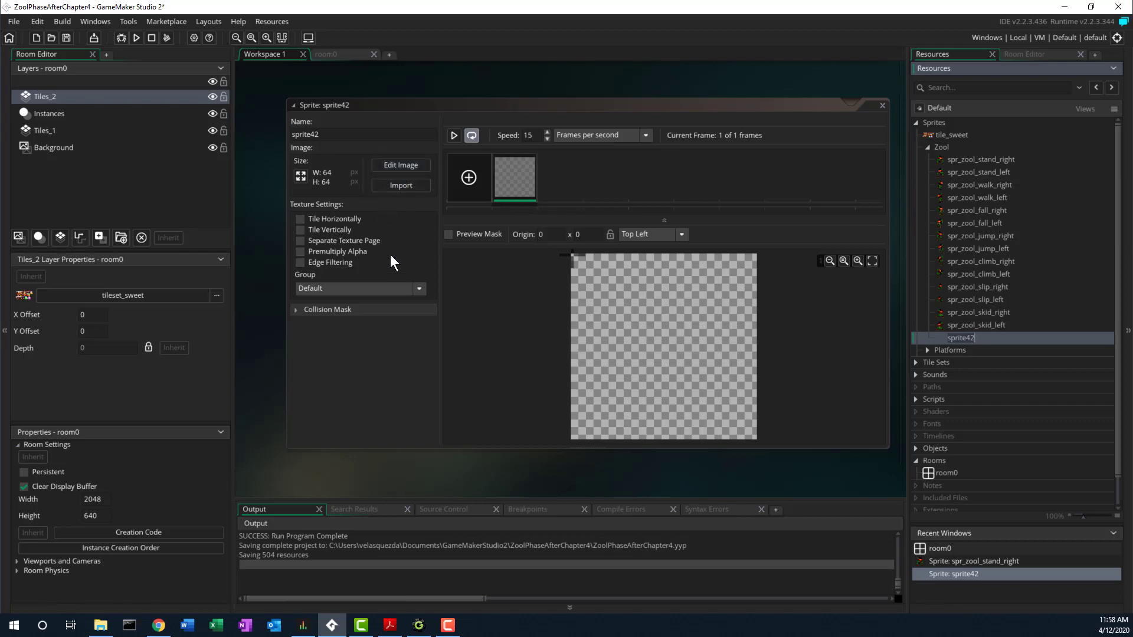
click(415, 187)
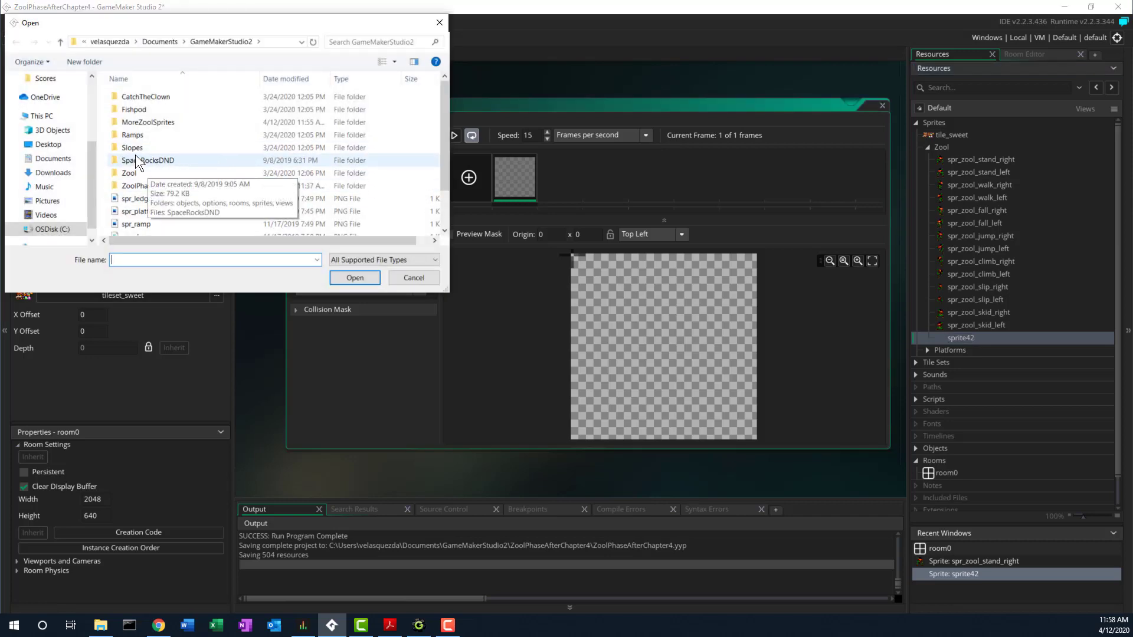
double_click(146, 125)
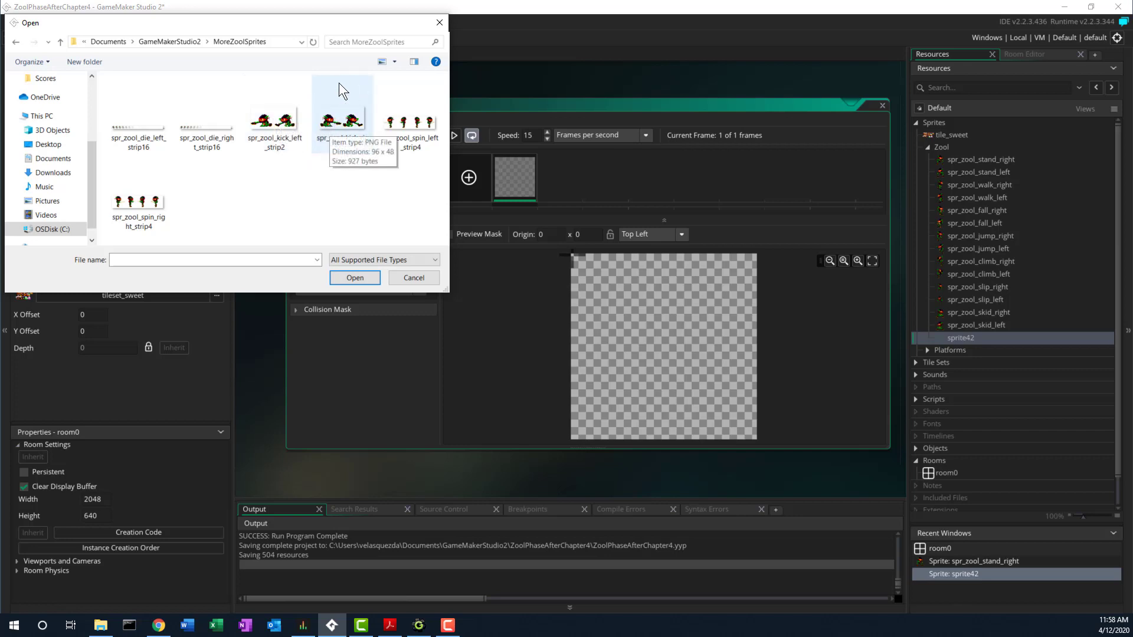
click(341, 125)
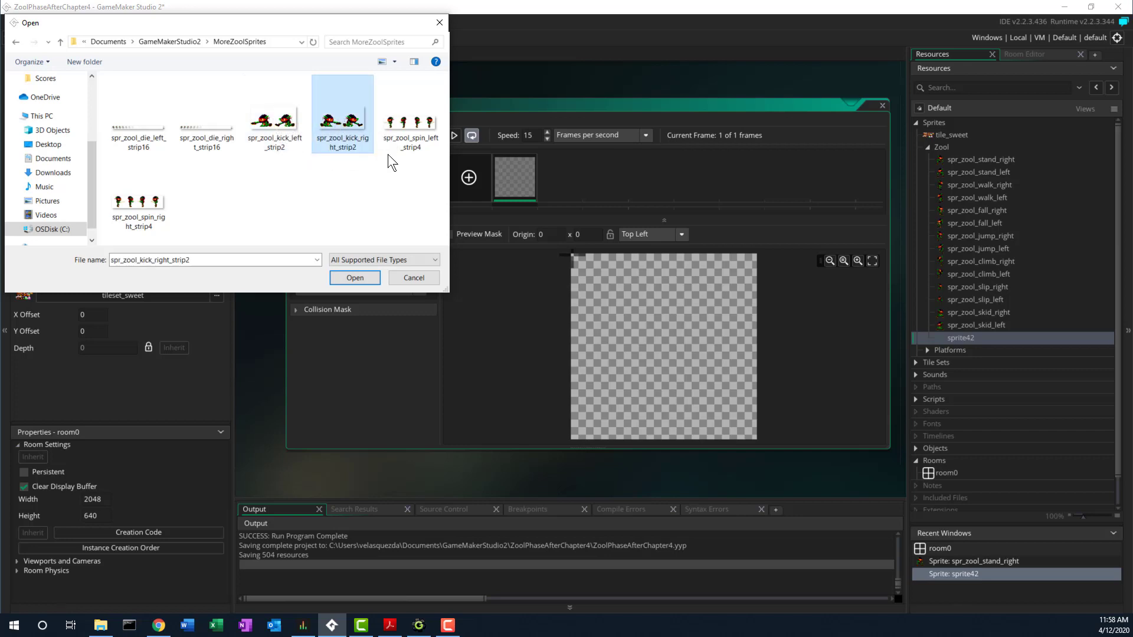
click(377, 276)
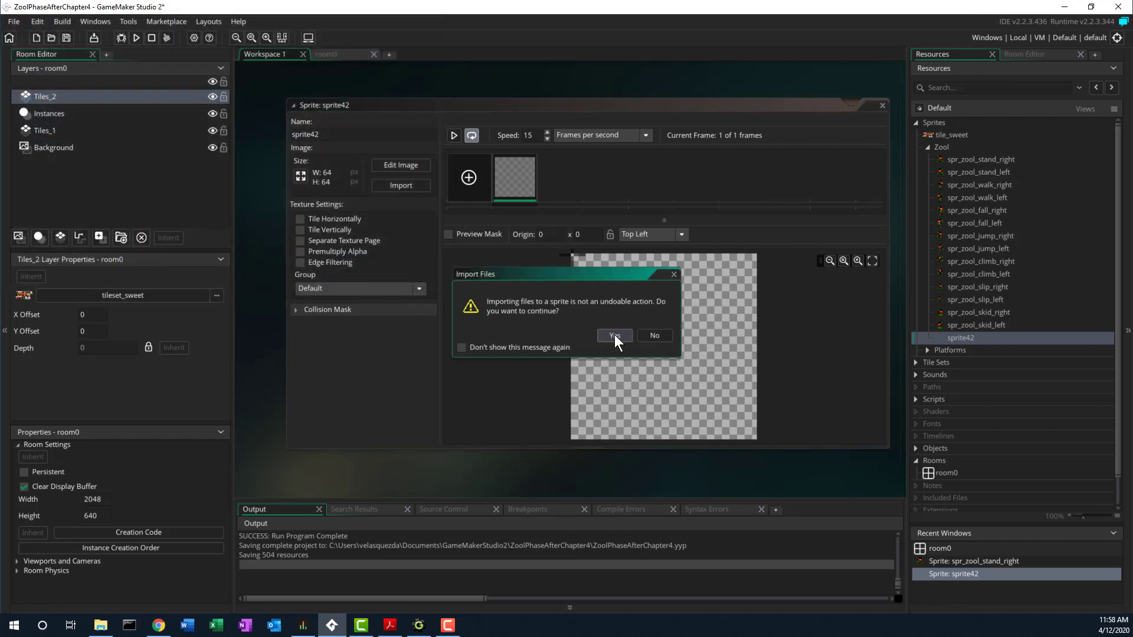
click(614, 335)
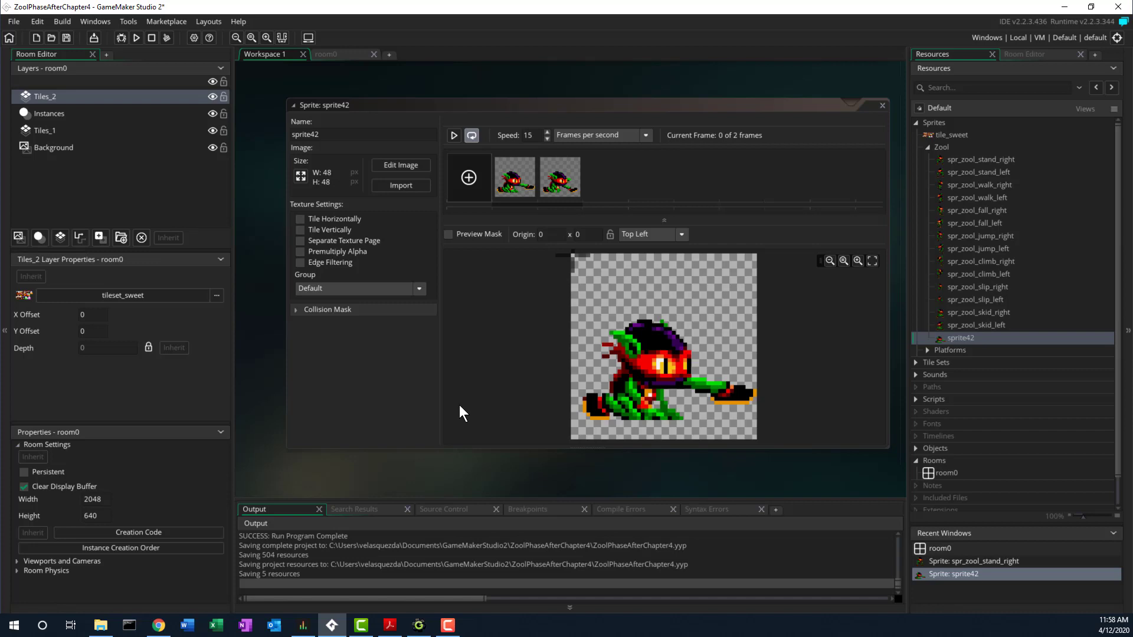
- Set the new kick sprite's collision mask mode to Manual
click(297, 309)
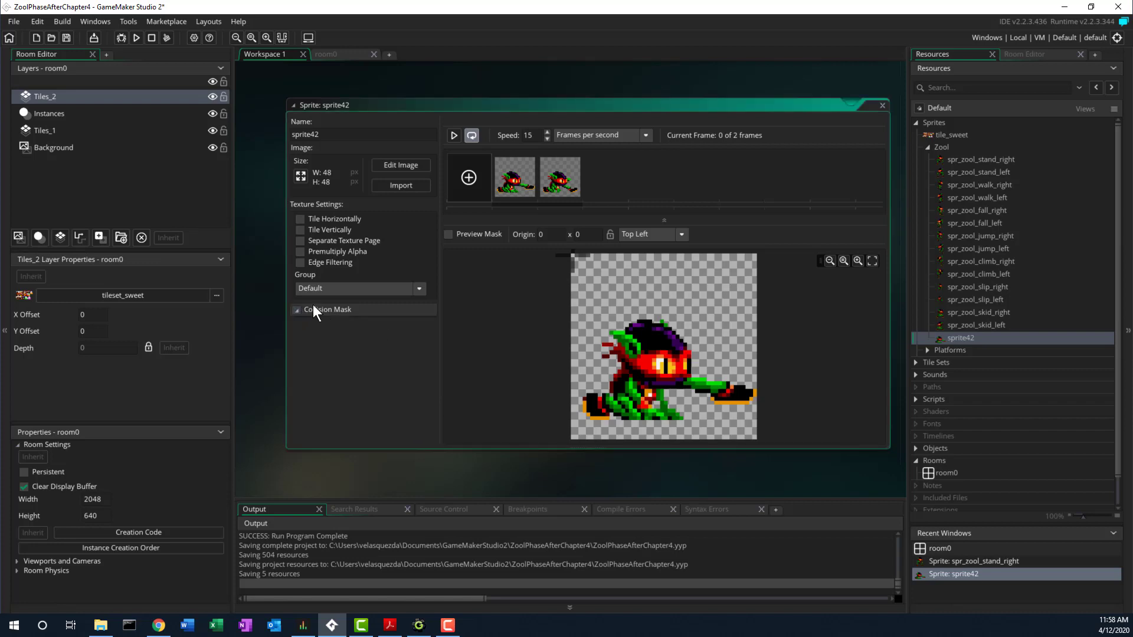
click(424, 326)
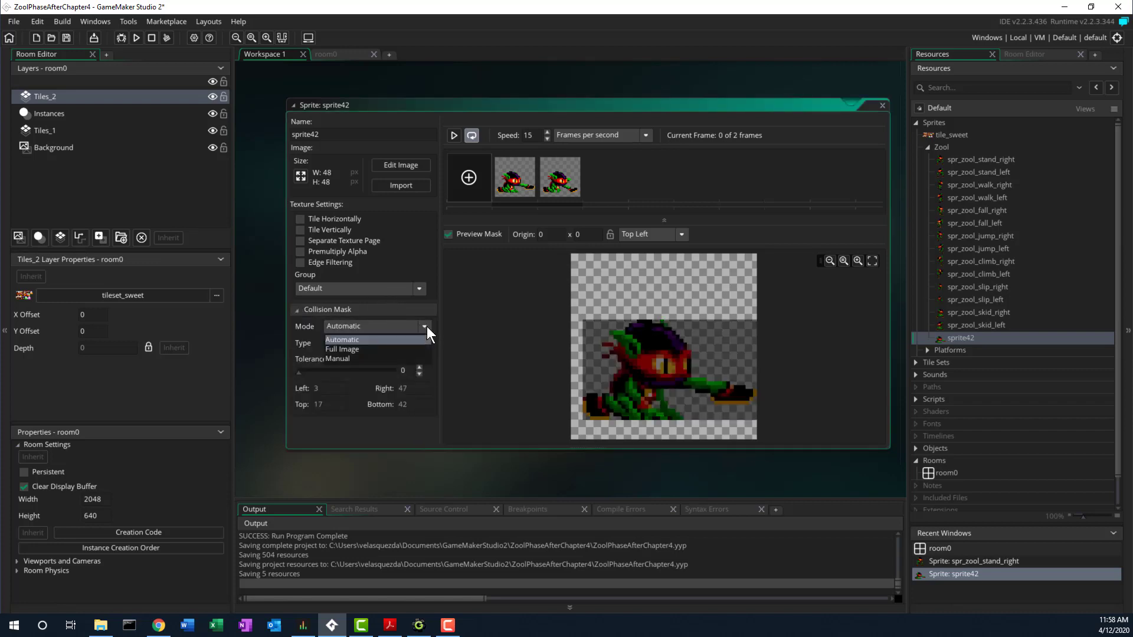
click(372, 357)
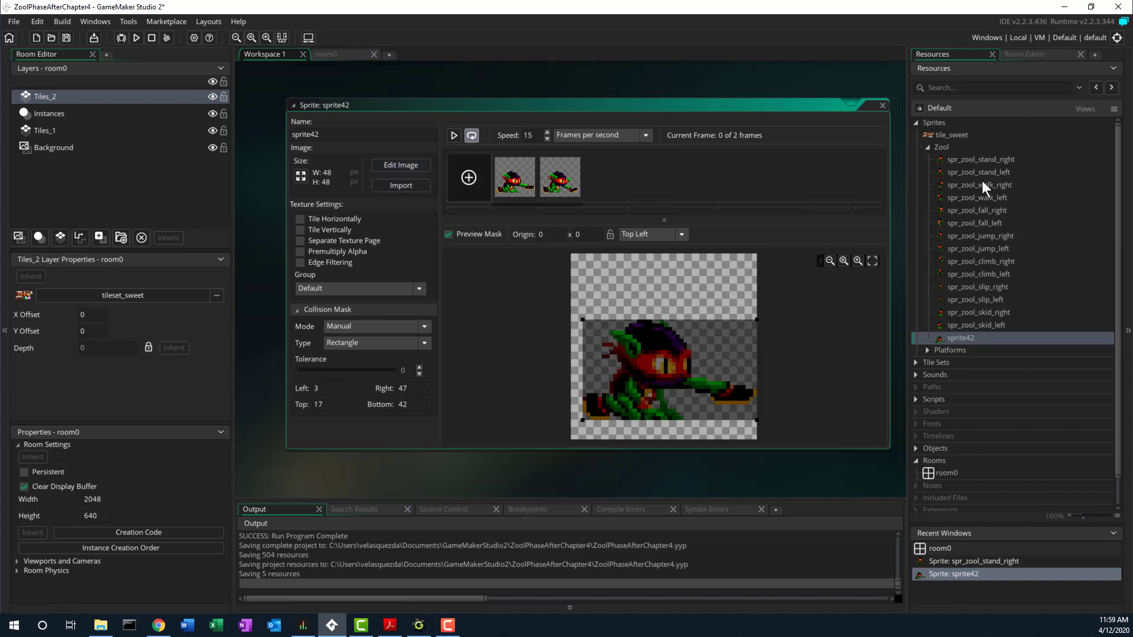
- Match the kick sprite's collision mask to spr_zool_stand_right by setting left to 14, top to 6 and right to 34
double_click(978, 163)
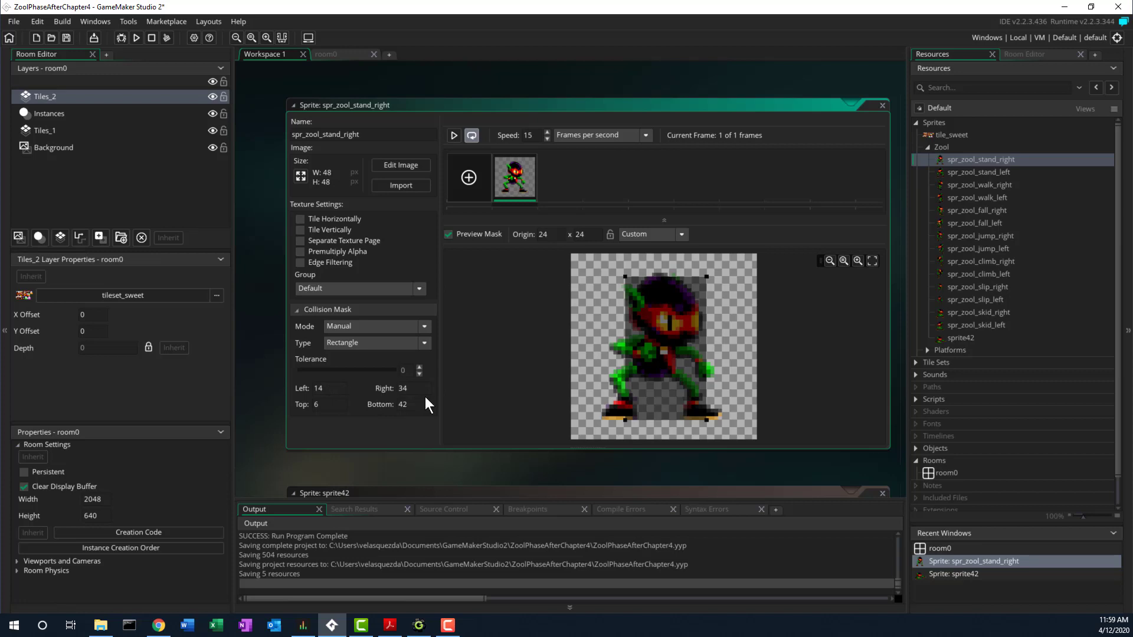
scroll(423, 414, down, 5)
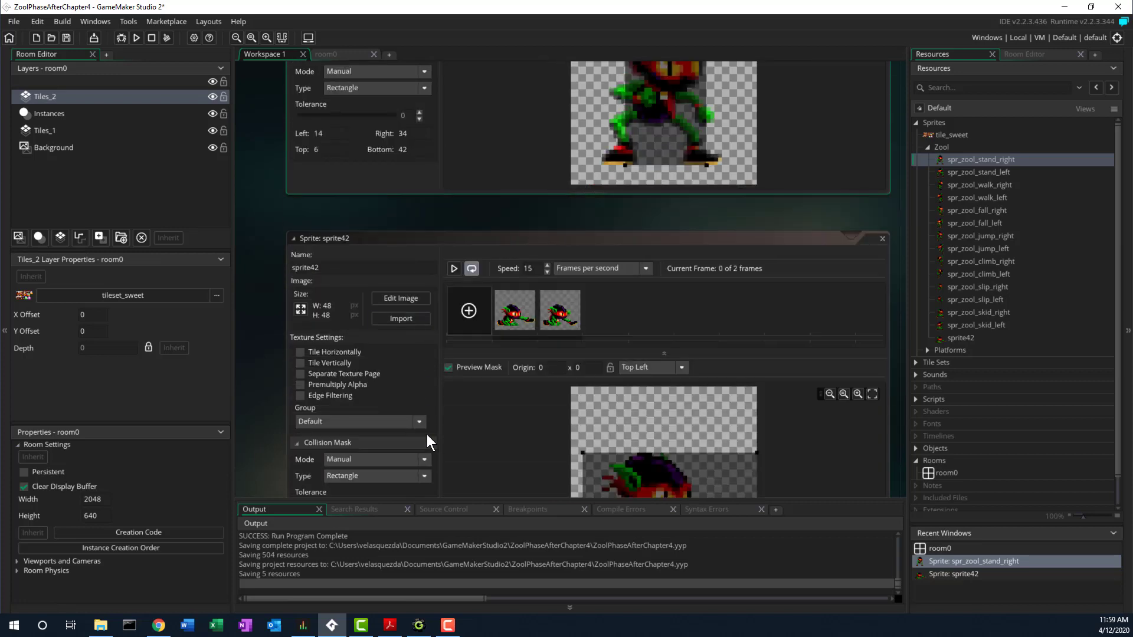
scroll(427, 443, down, 1)
scroll(428, 435, up, 2)
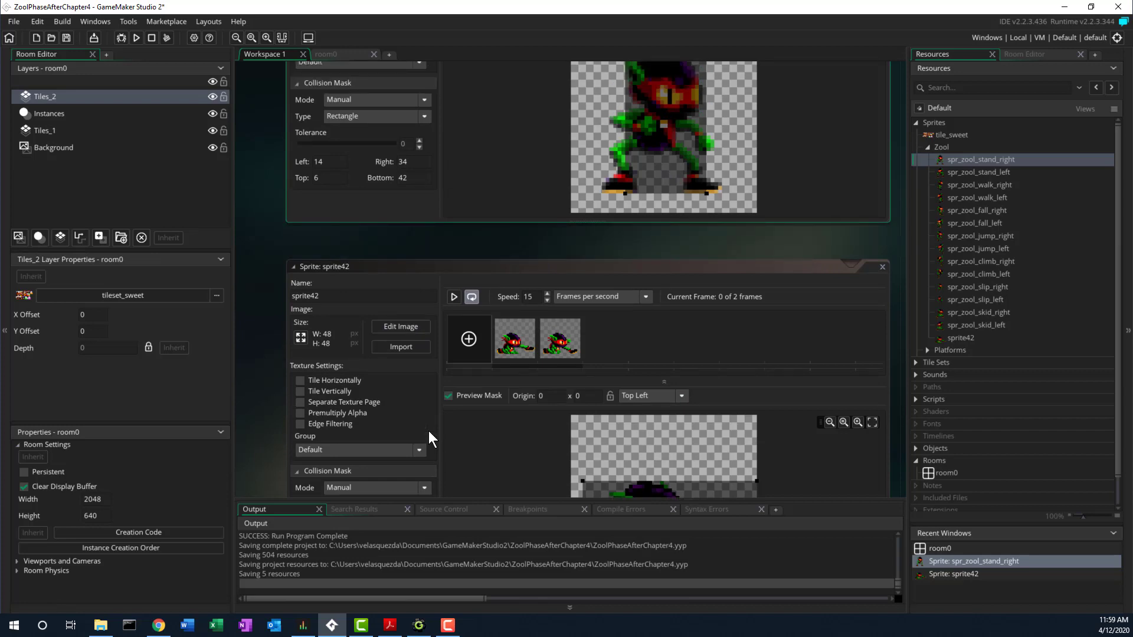
scroll(428, 431, down, 5)
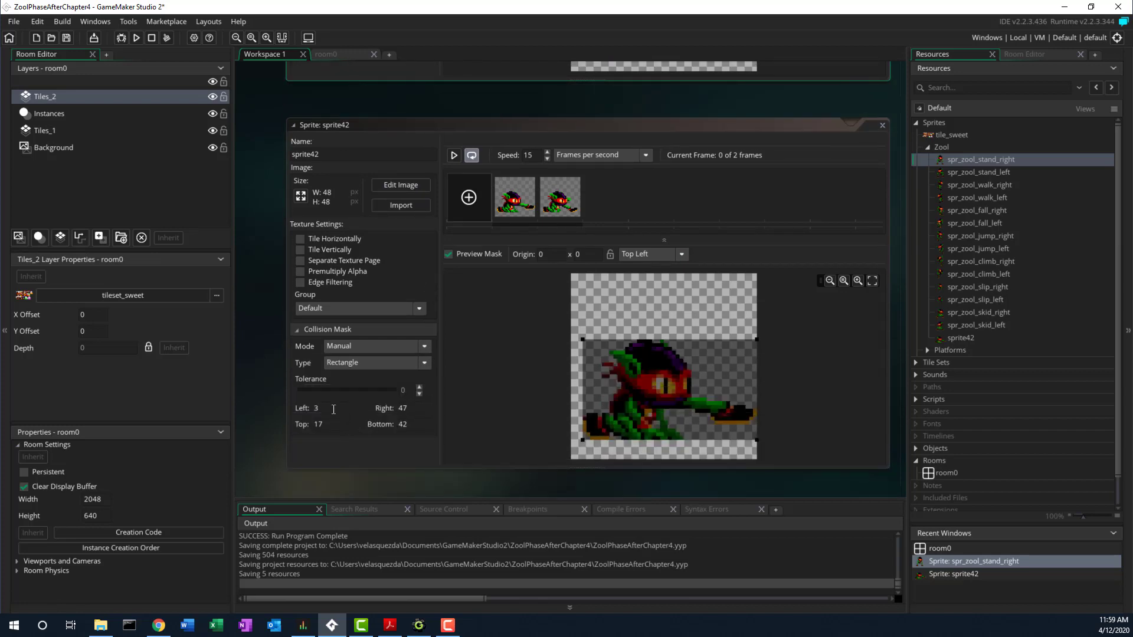
drag(333, 410, 312, 423)
text(14)
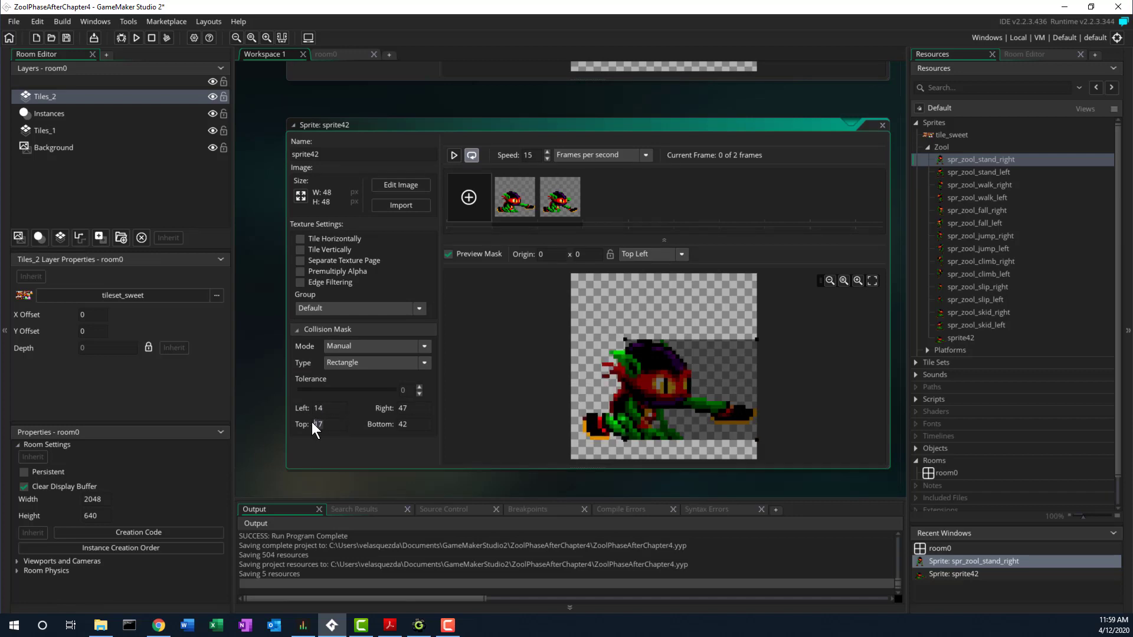
text(6)
drag(414, 407, 402, 411)
text(54)
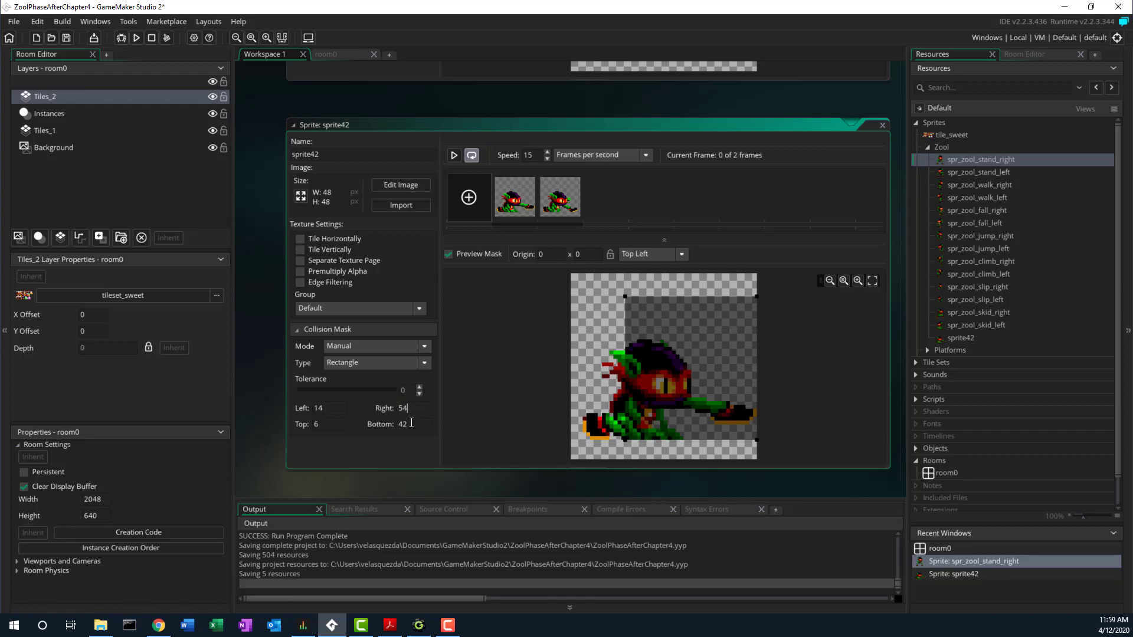
key(BackSpace)
key(BackSpace)
text(32)
key(BackSpace)
text(4)
click(409, 424)
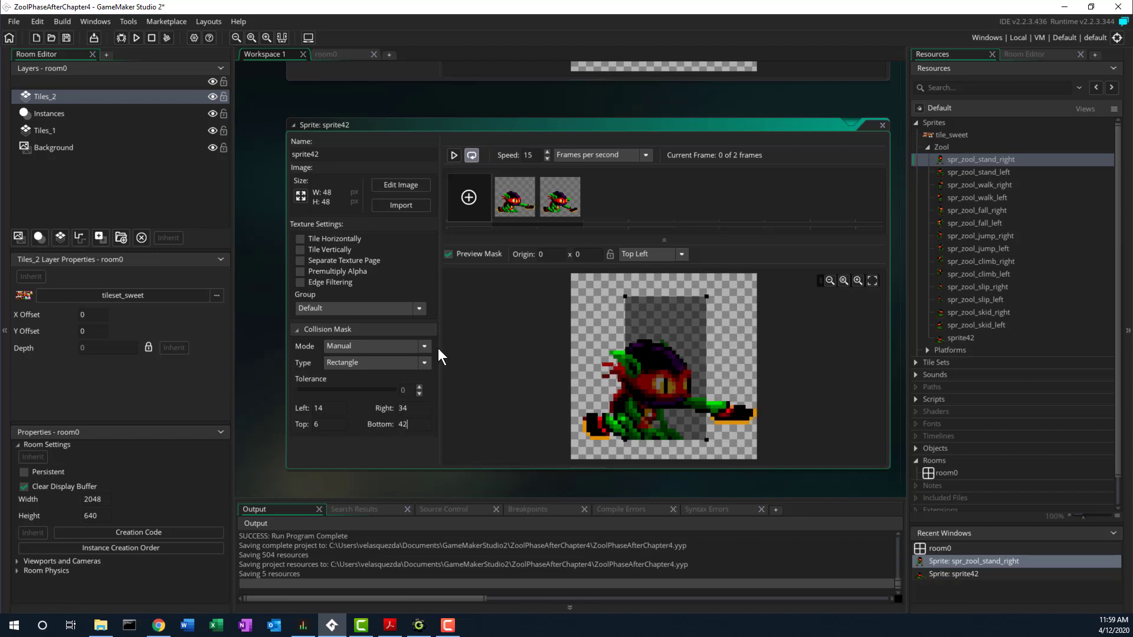
- Compare the collision mask bounds of the kick sprite with those of spr_zool_stand_right
scroll(469, 363, down, 7)
scroll(471, 353, up, 8)
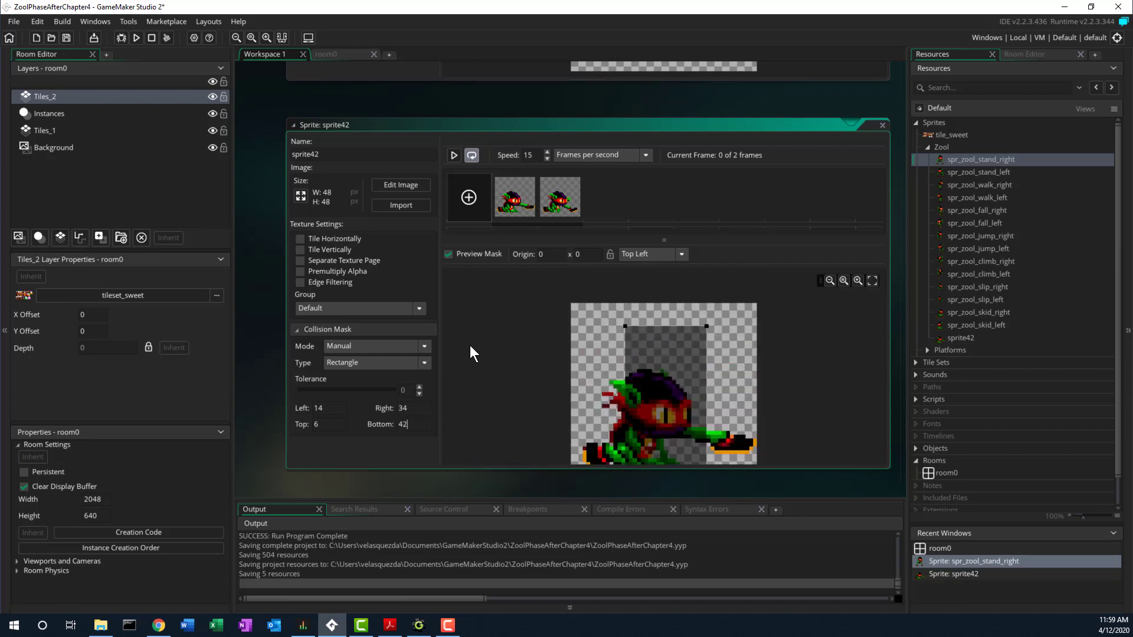
scroll(277, 131, up, 5)
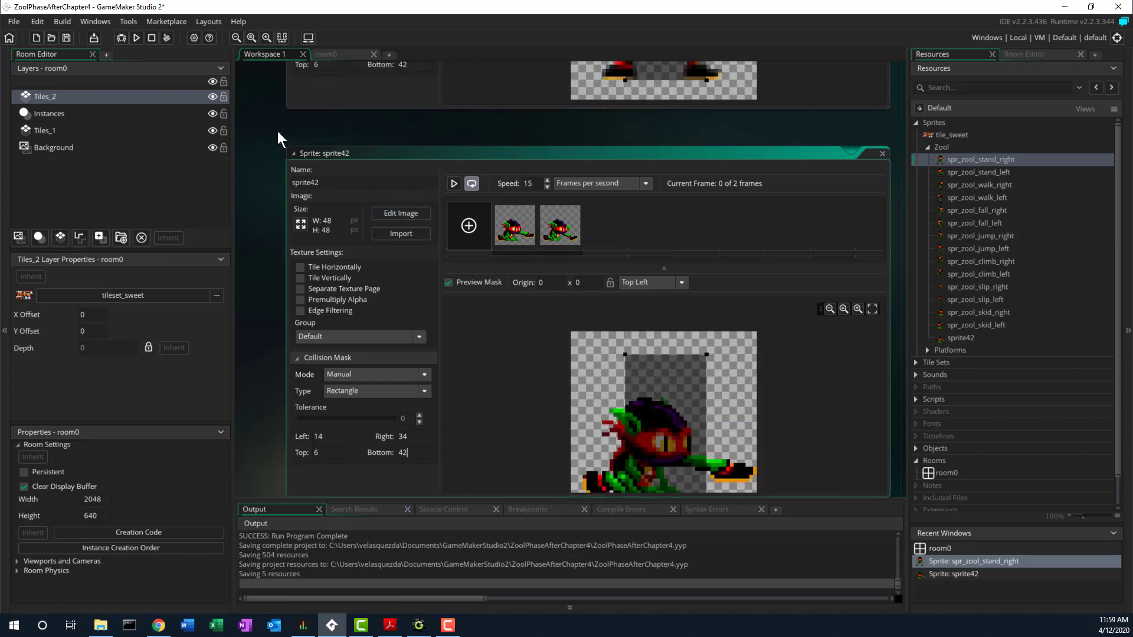
scroll(277, 131, down, 2)
scroll(277, 131, up, 7)
scroll(277, 131, down, 7)
scroll(277, 131, up, 4)
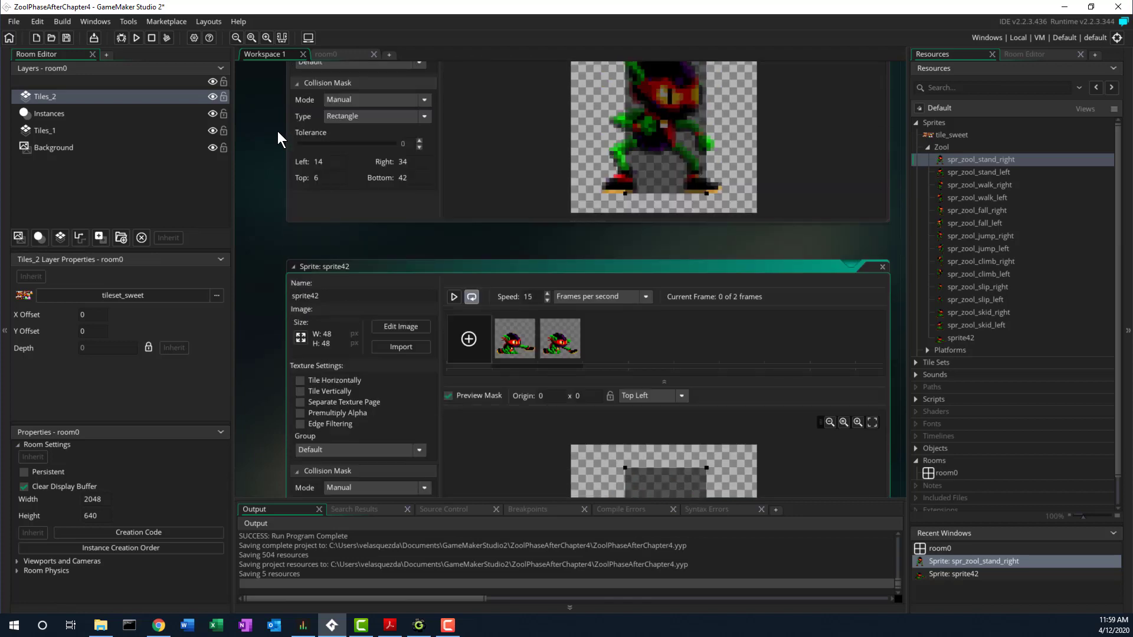
scroll(278, 131, down, 6)
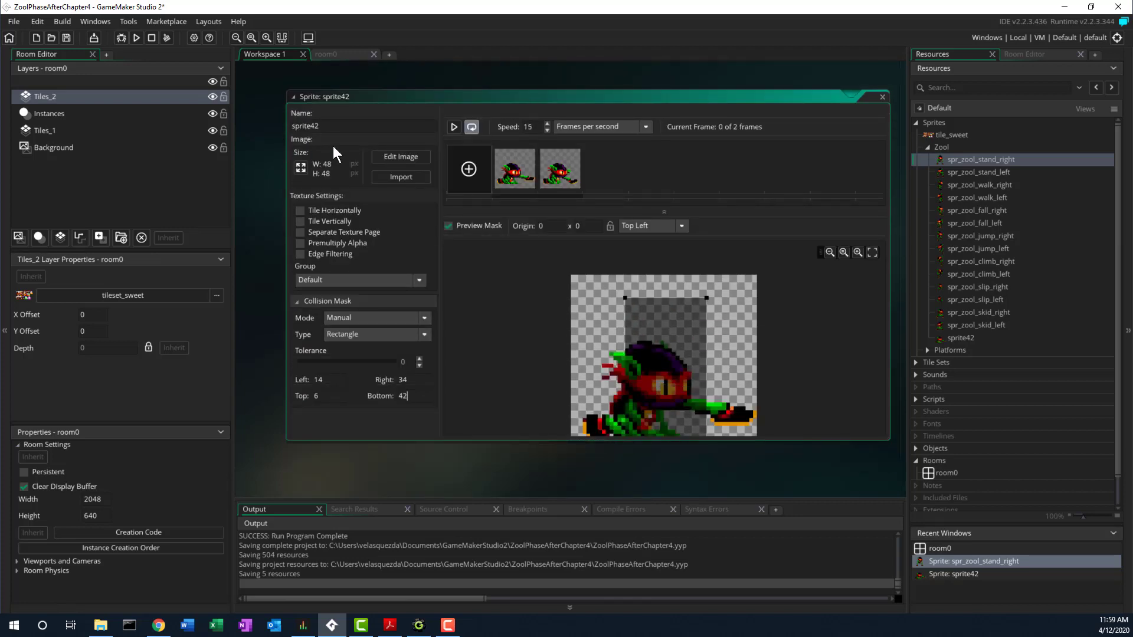
- Rename the new kick sprite to spr_zool_kick_right
click(327, 127)
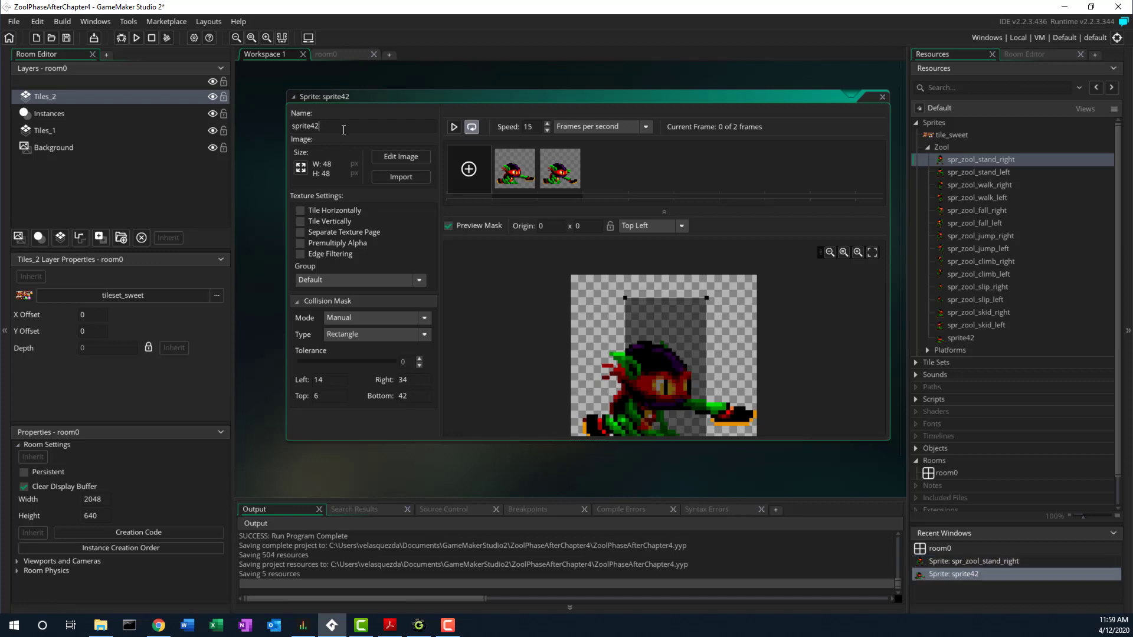
key(BackSpace)
key(BackSpace)
key(BackSpace)
key(BackSpace)
text(_zool_kick_right)
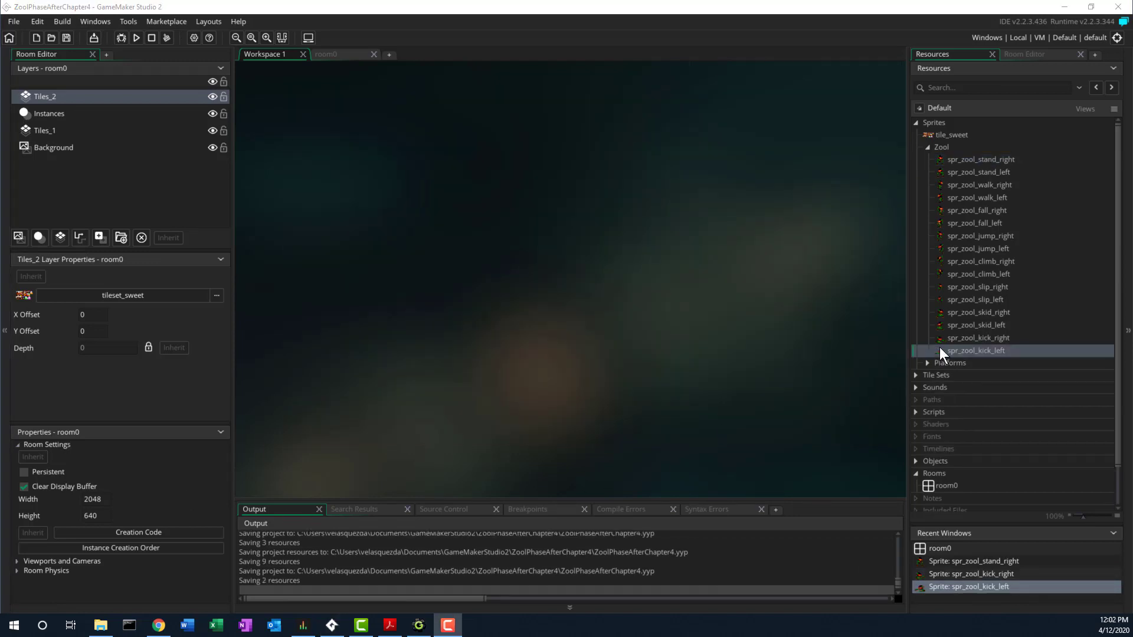
- Duplicate the spr_zool_kick_right sprite and show the copy's collision mask settings
click(972, 339)
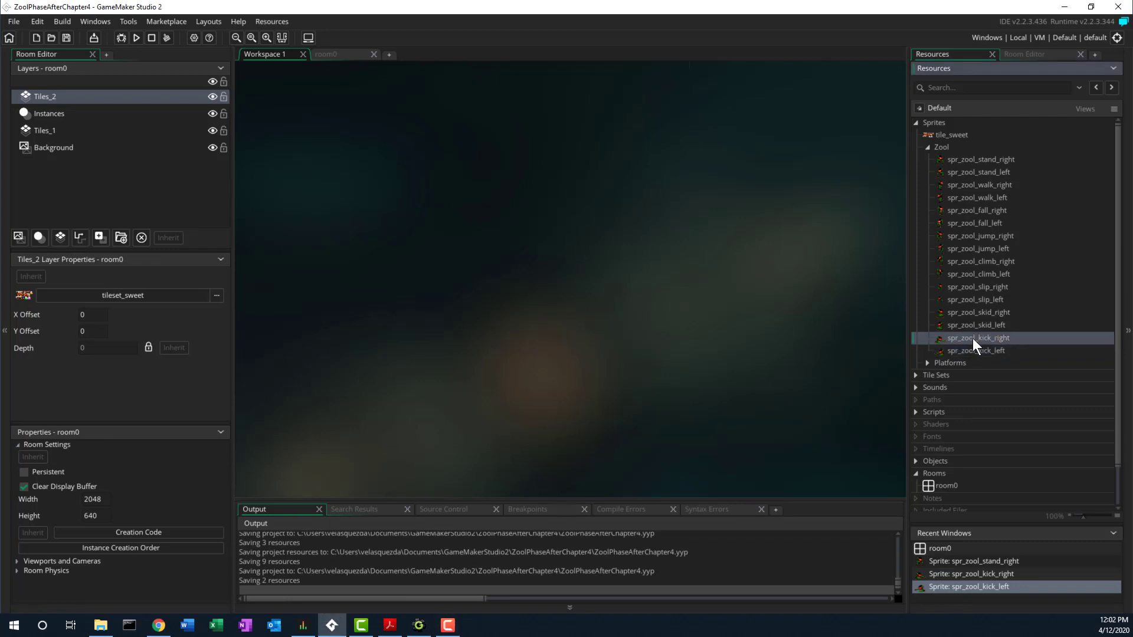
right_click(972, 337)
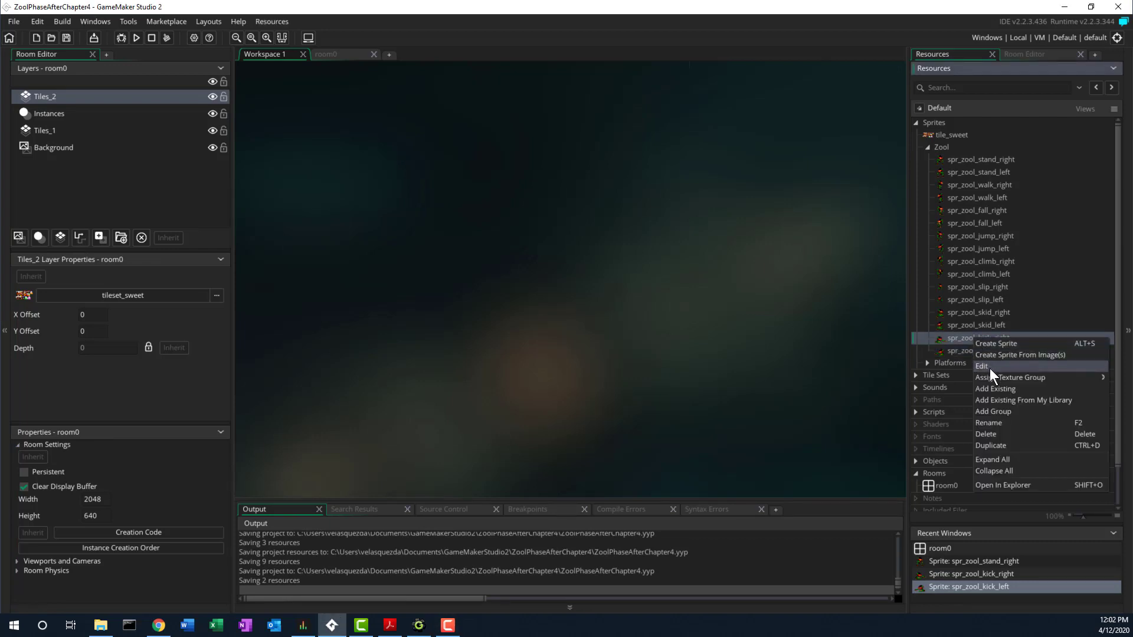
click(1000, 443)
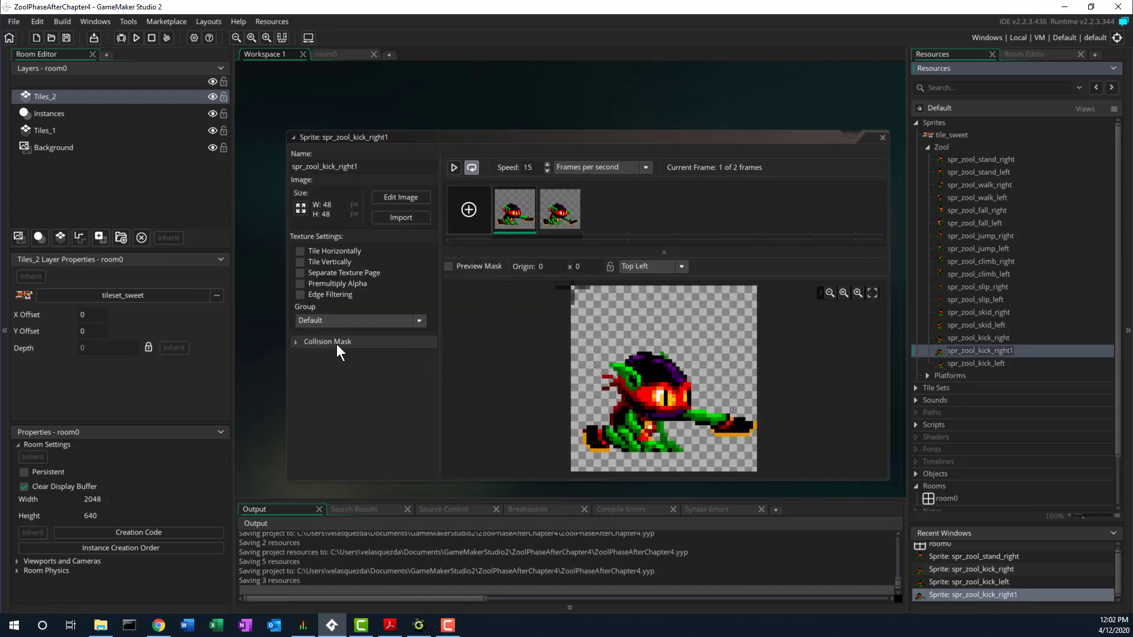
click(296, 341)
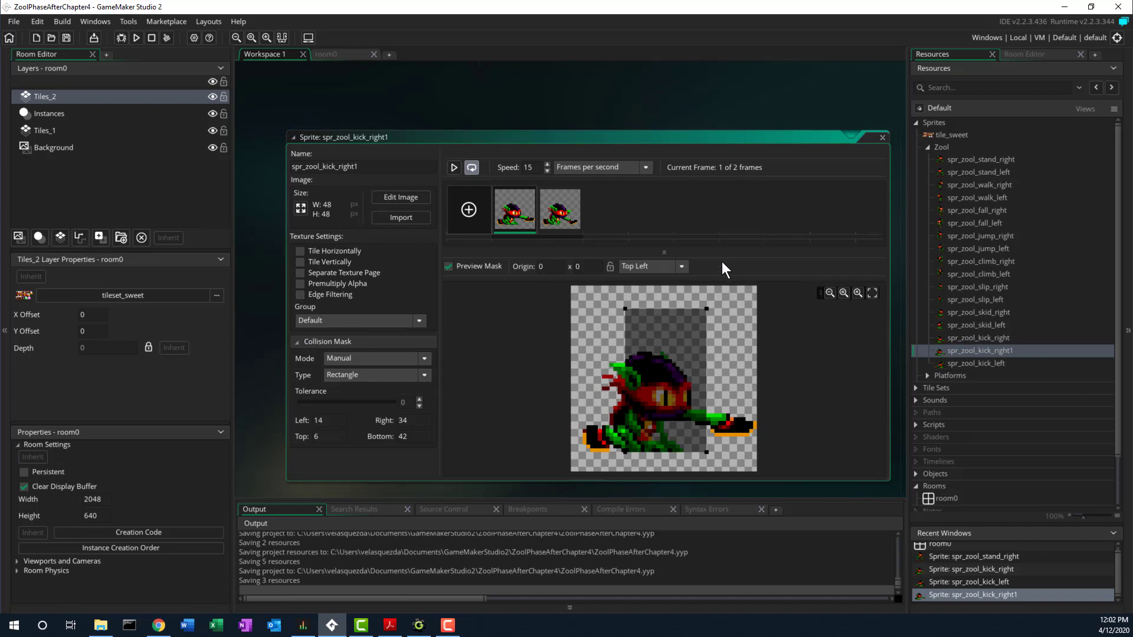
- Import spr_zool_spin_right_strip4 into the duplicated sprite, replacing its frames
click(408, 218)
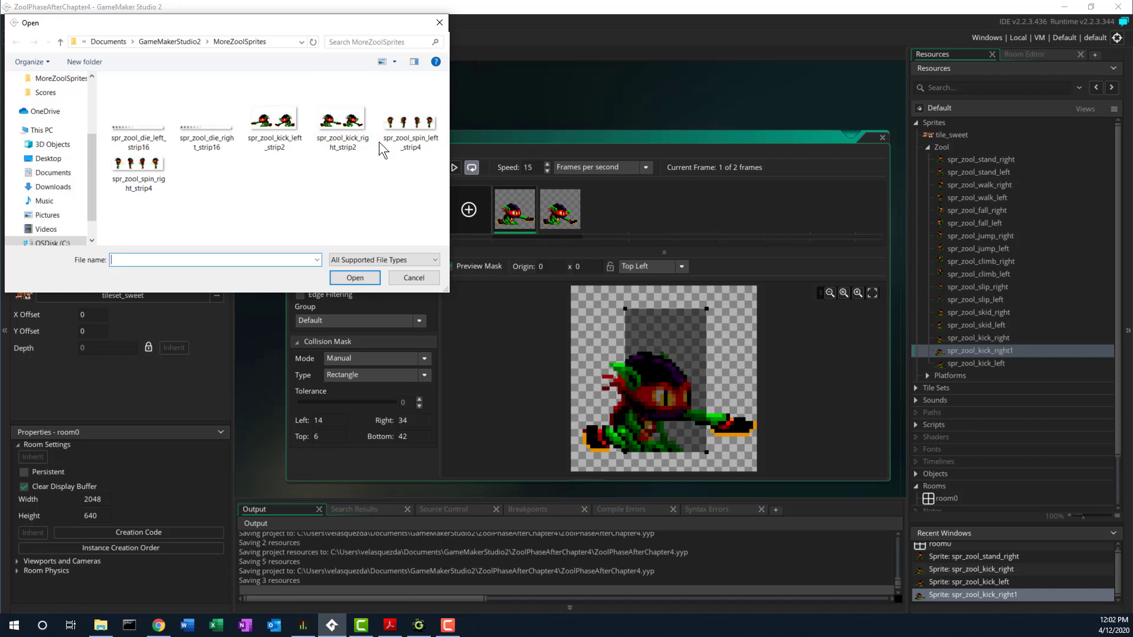
click(164, 181)
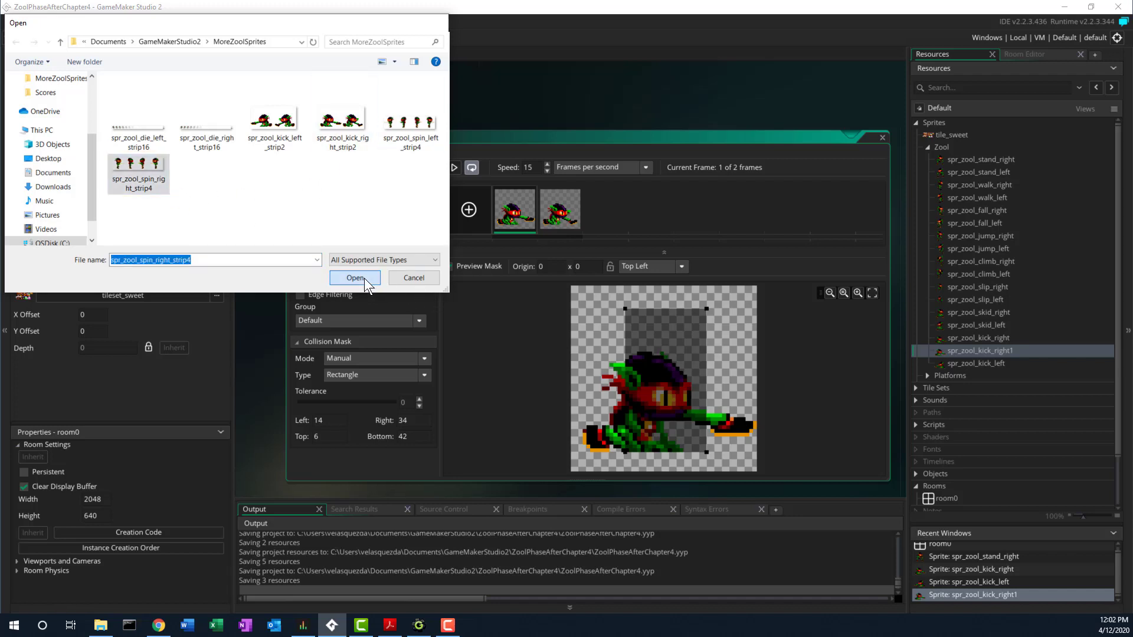
click(364, 278)
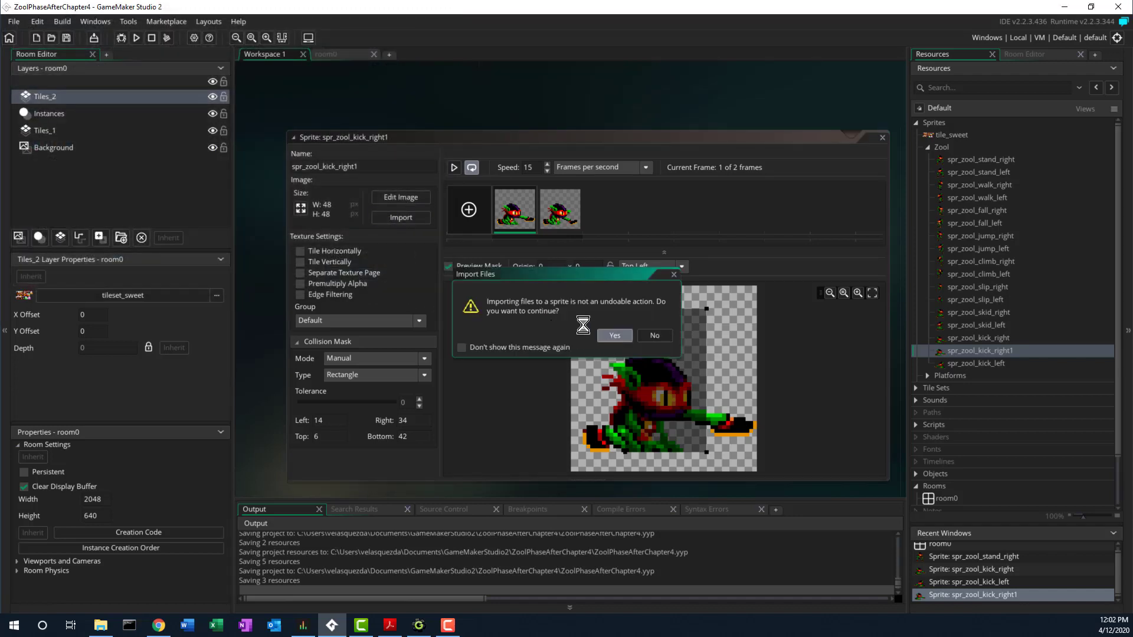
key(Return)
- Rename the duplicated sprite to spr_zool_spin_right and close its editor
click(373, 166)
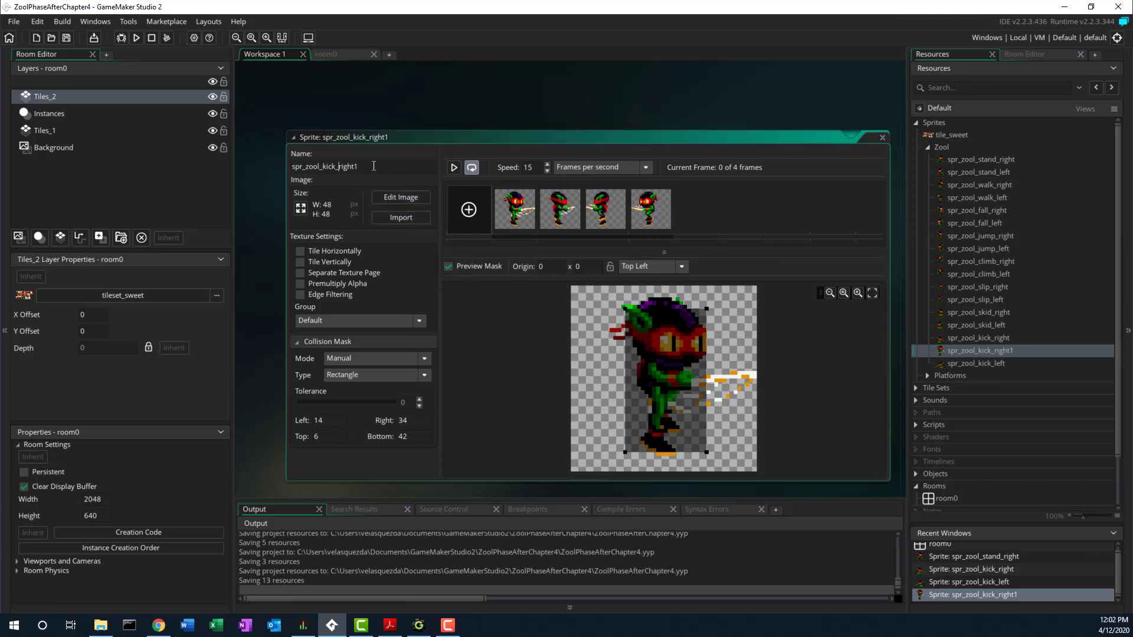
key(BackSpace)
key(BackSpace)
key(BackSpace)
key(BackSpace)
key(BackSpace)
text(spin)
key(Return)
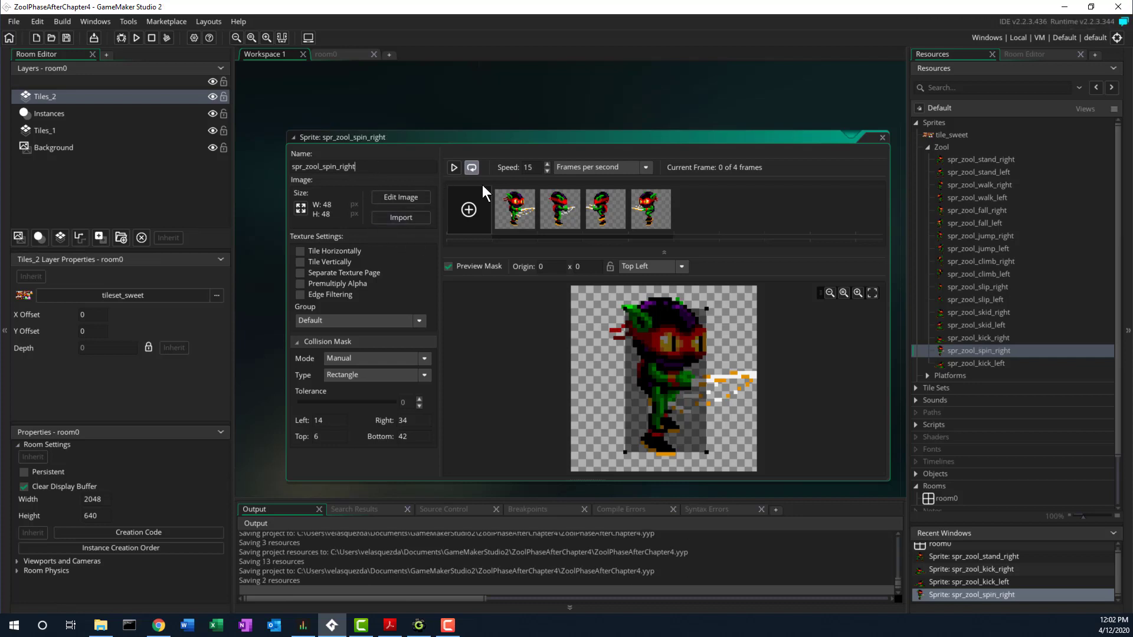
click(881, 138)
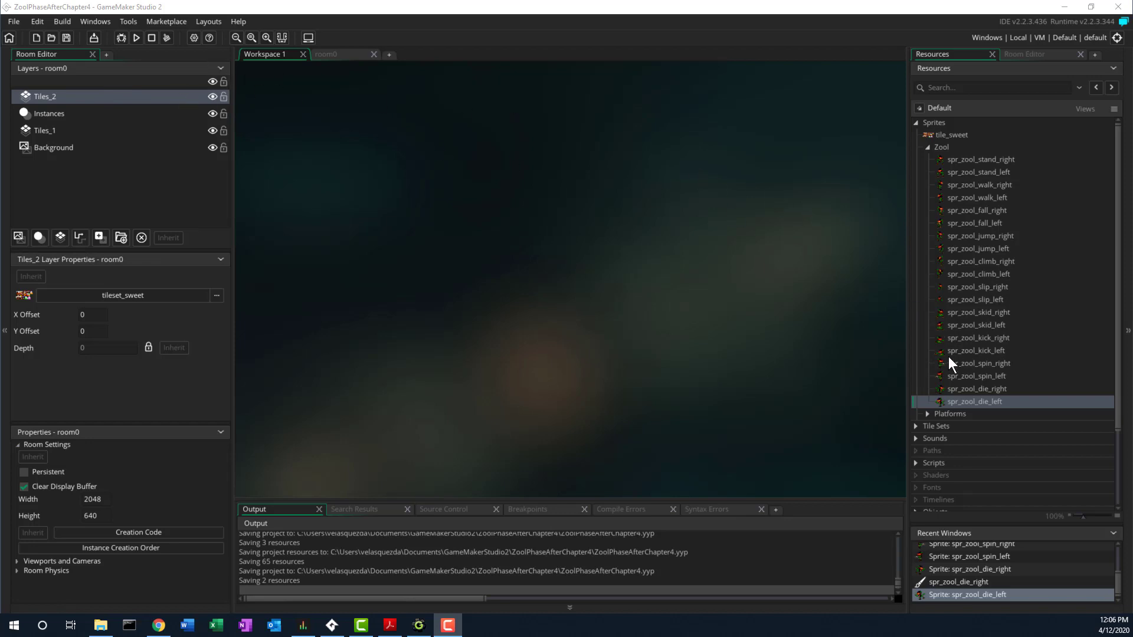
- Create a sprite in the Zool group and enter spr_missle in its name
right_click(941, 146)
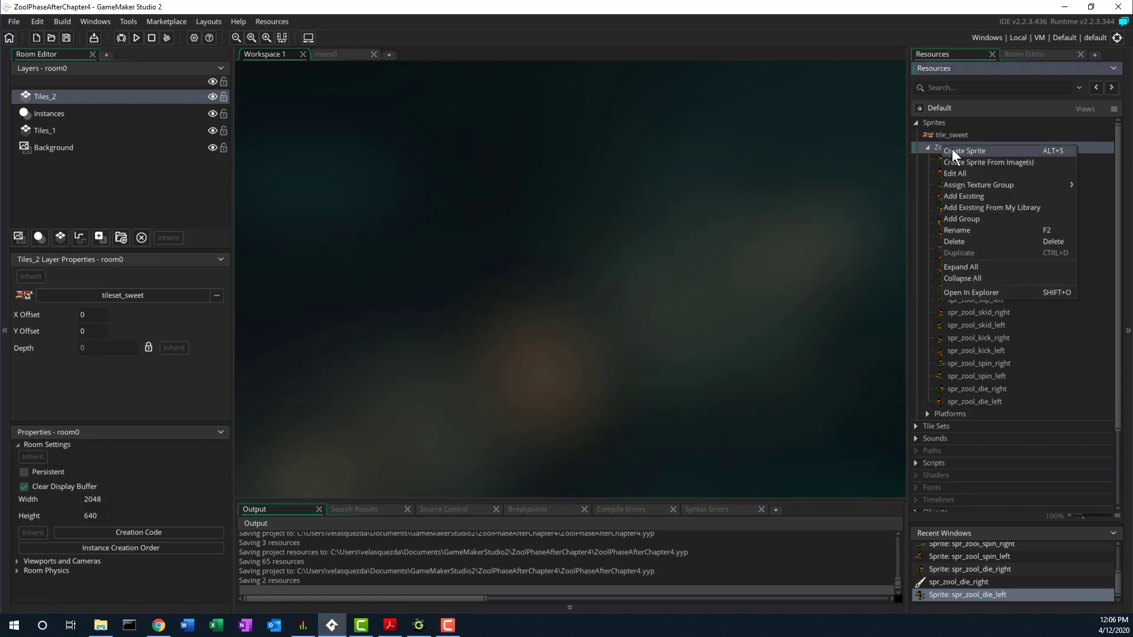
click(951, 150)
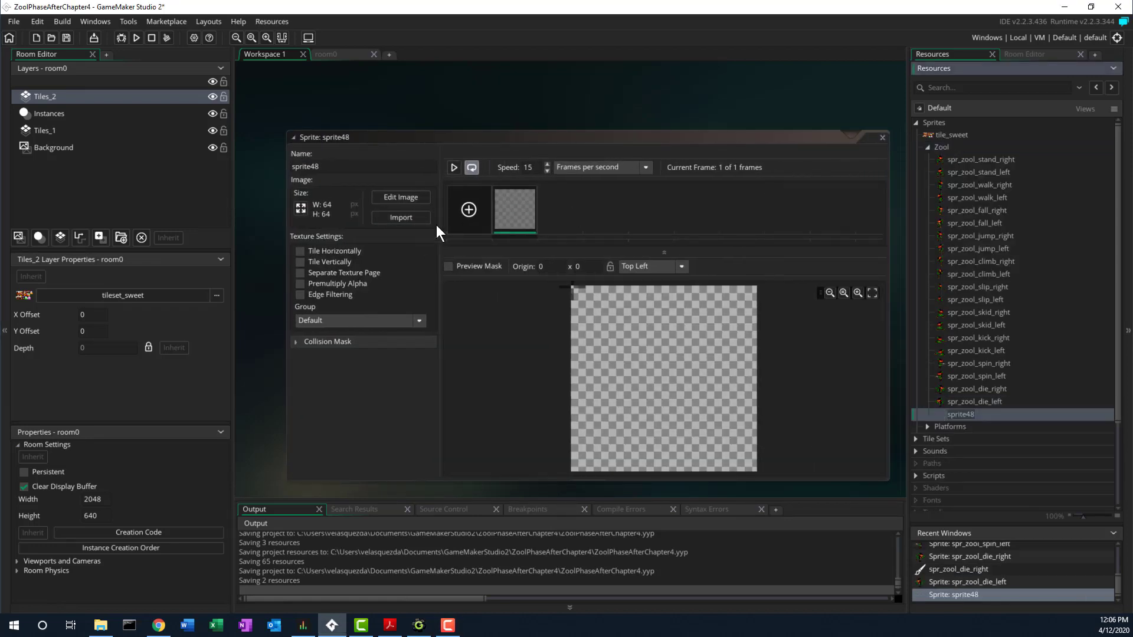
click(358, 169)
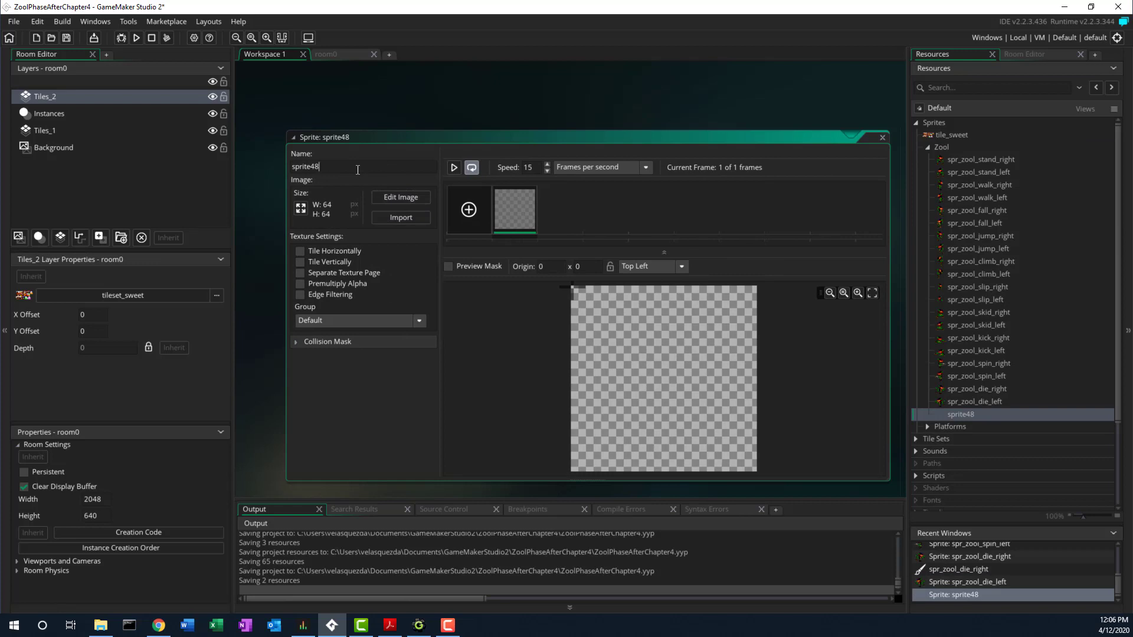
key(BackSpace)
text(spr_missle)
- Import spr_zool_missile_strip8 into the new sprite, replacing its blank frame
click(396, 219)
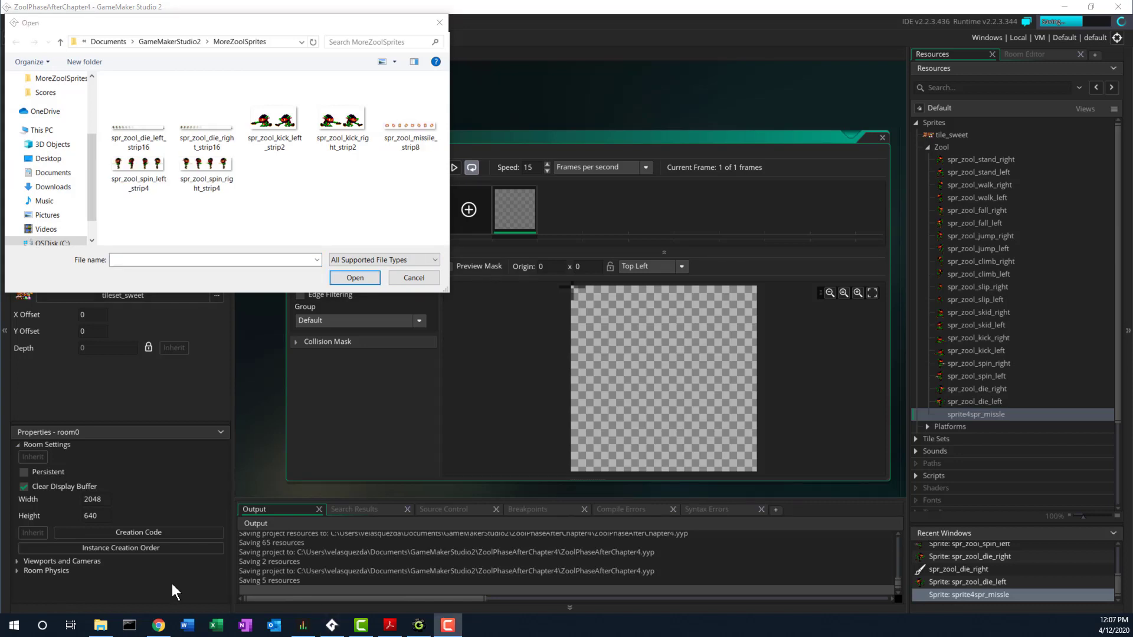
click(420, 126)
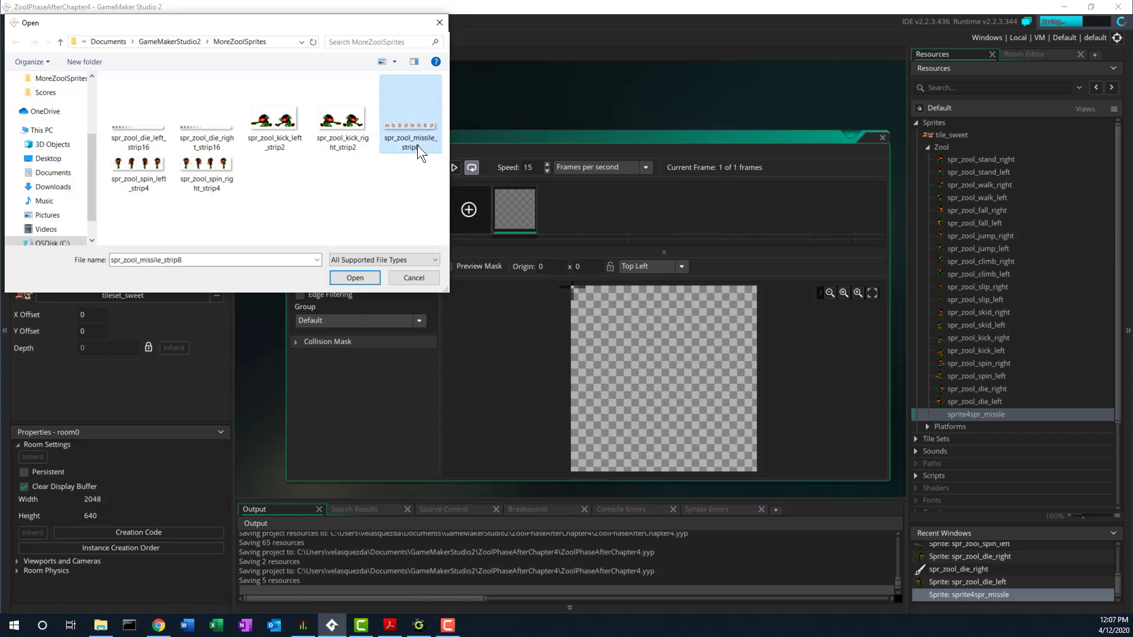
click(365, 280)
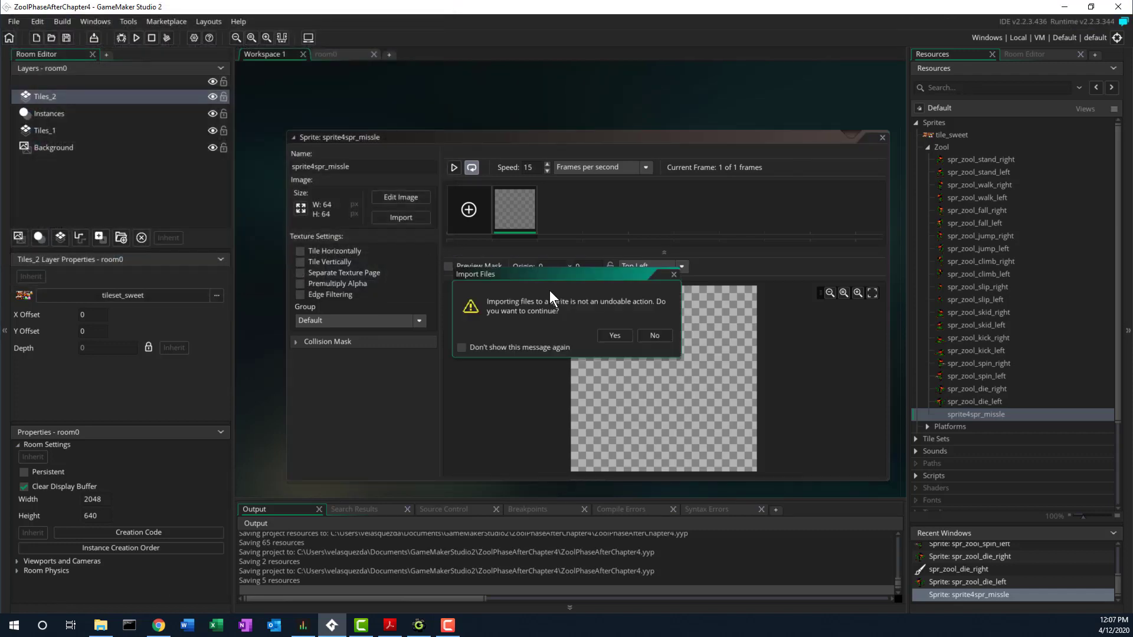
click(608, 334)
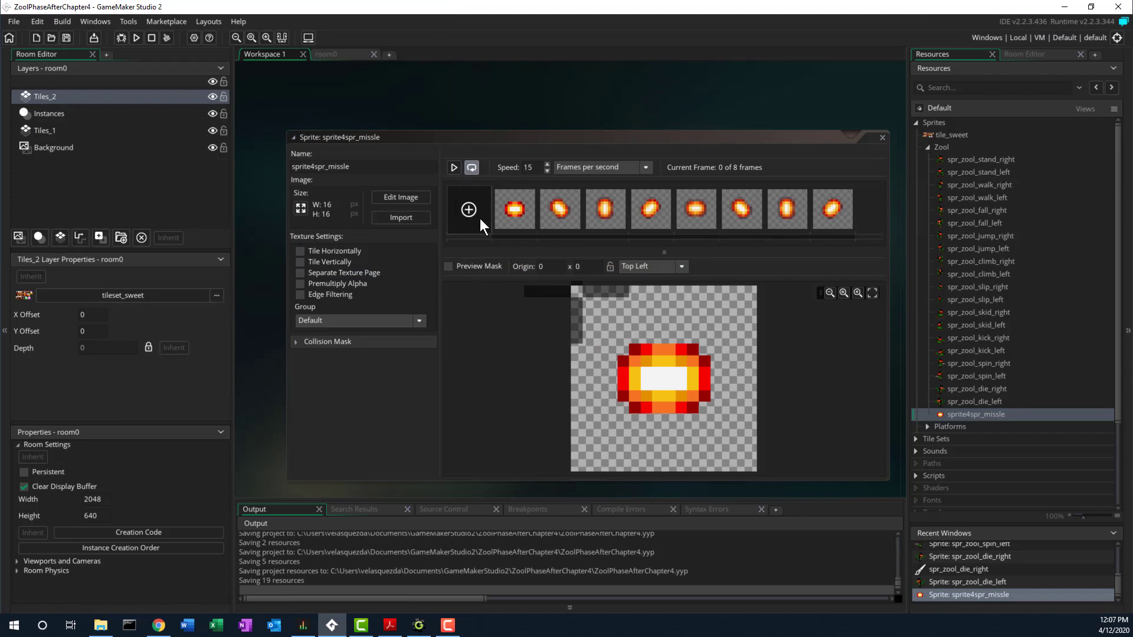
- Clear the sprite's mixed-up name and rename it spr_missle
click(366, 167)
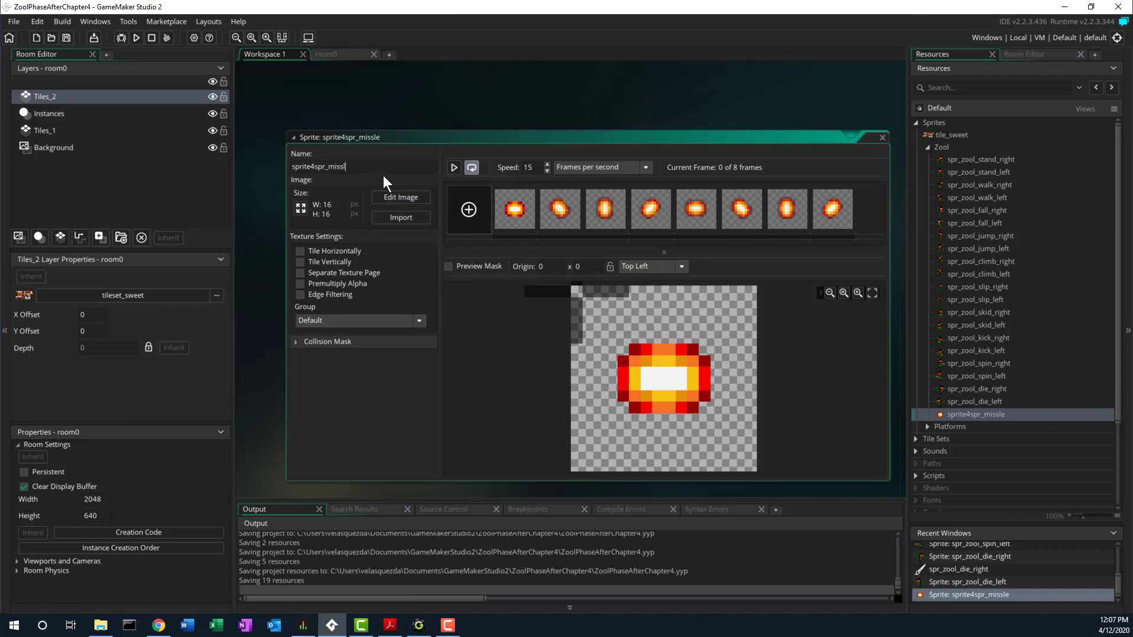
key(BackSpace)
key(BackSpace)
key(BackSpace)
key(BackSpace)
key(BackSpace)
key(BackSpace)
key(BackSpace)
key(BackSpace)
key(BackSpace)
key(BackSpace)
key(BackSpace)
key(BackSpace)
key(BackSpace)
key(BackSpace)
key(BackSpace)
key(BackSpace)
key(BackSpace)
text(spr_missle)
- Show the collision mask settings of spr_missle
click(295, 342)
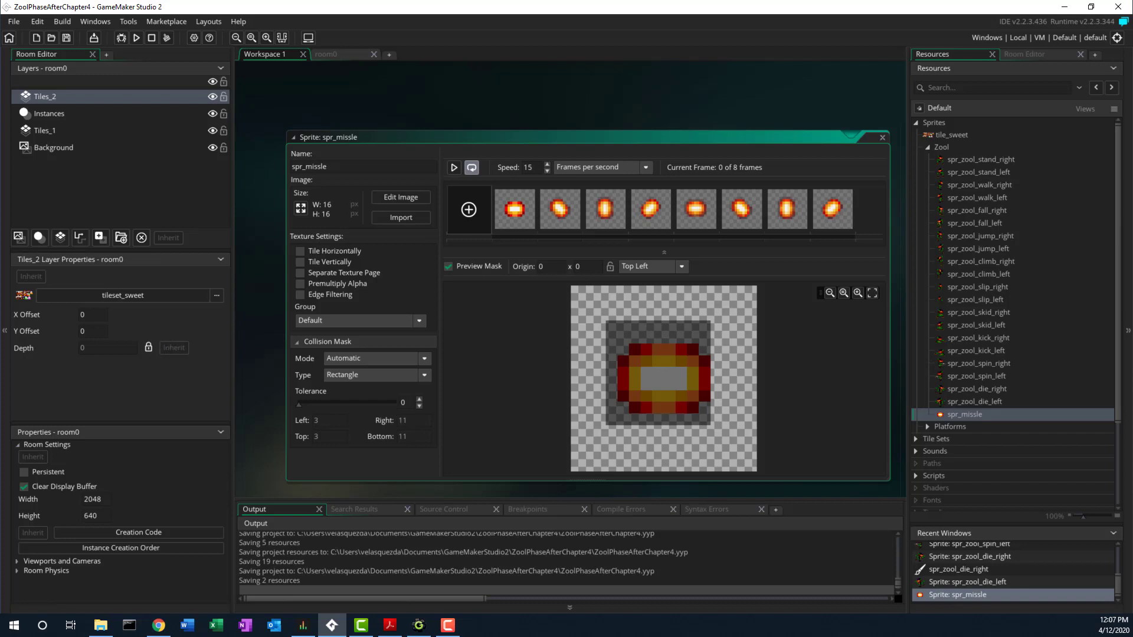
key(alt+Tab)
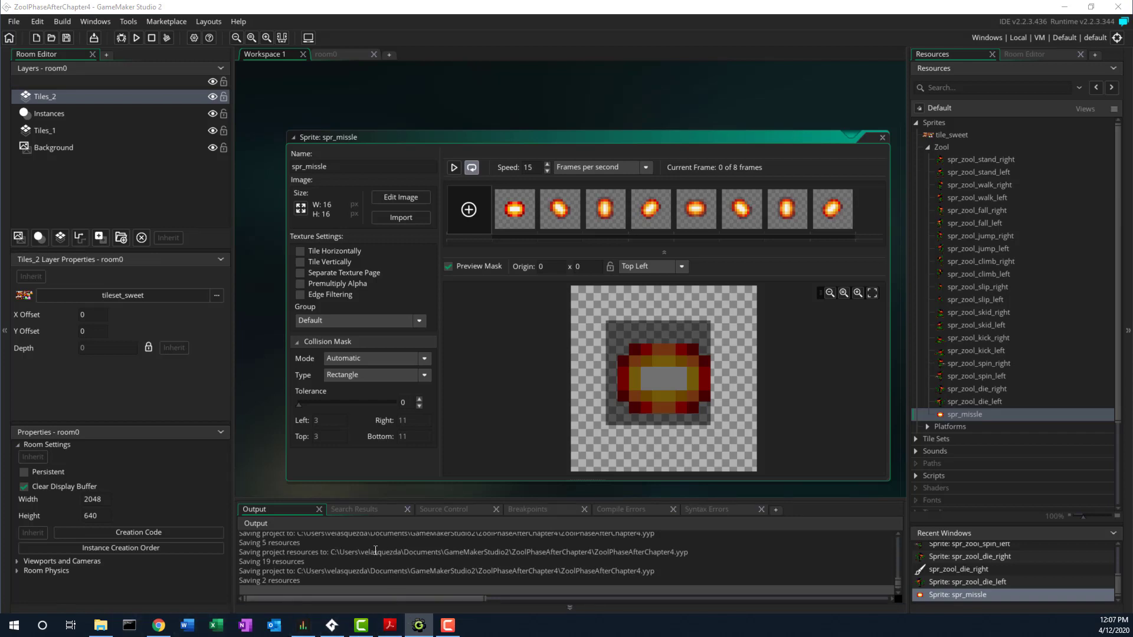
click(409, 418)
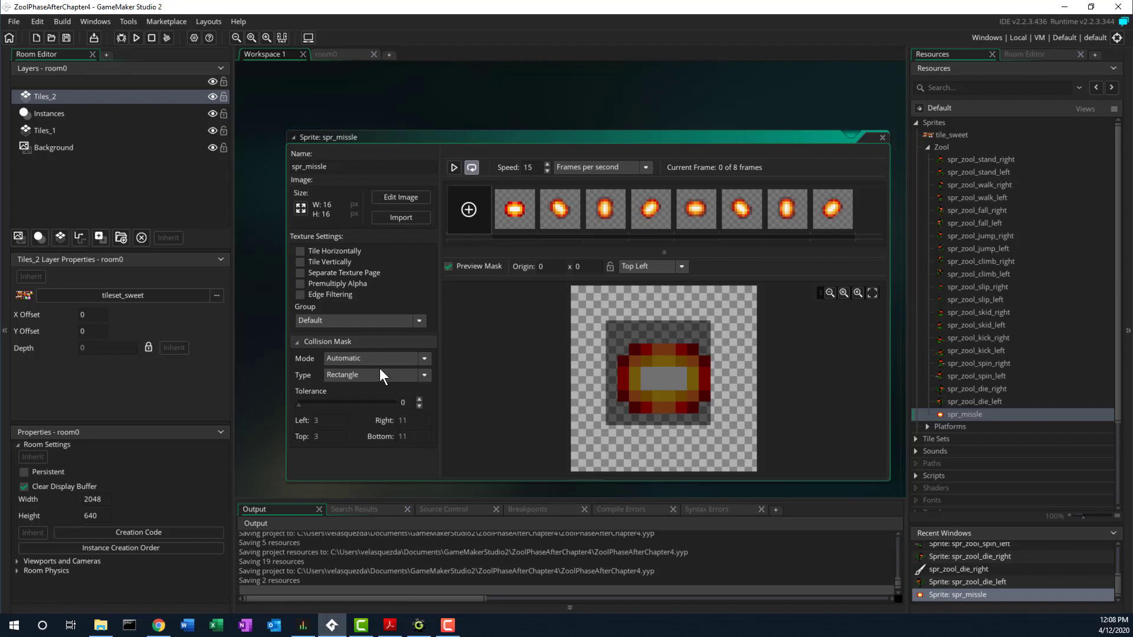
- Try the Full Image mode for the missile's collision mask, return it to Automatic and look through the mask types
click(423, 360)
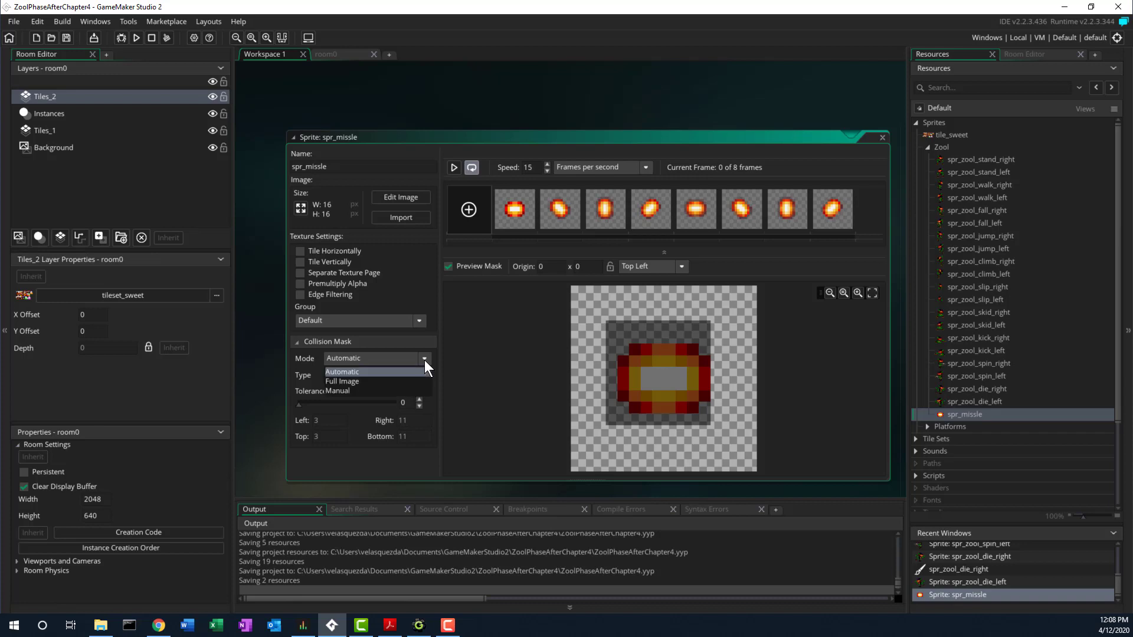
click(380, 378)
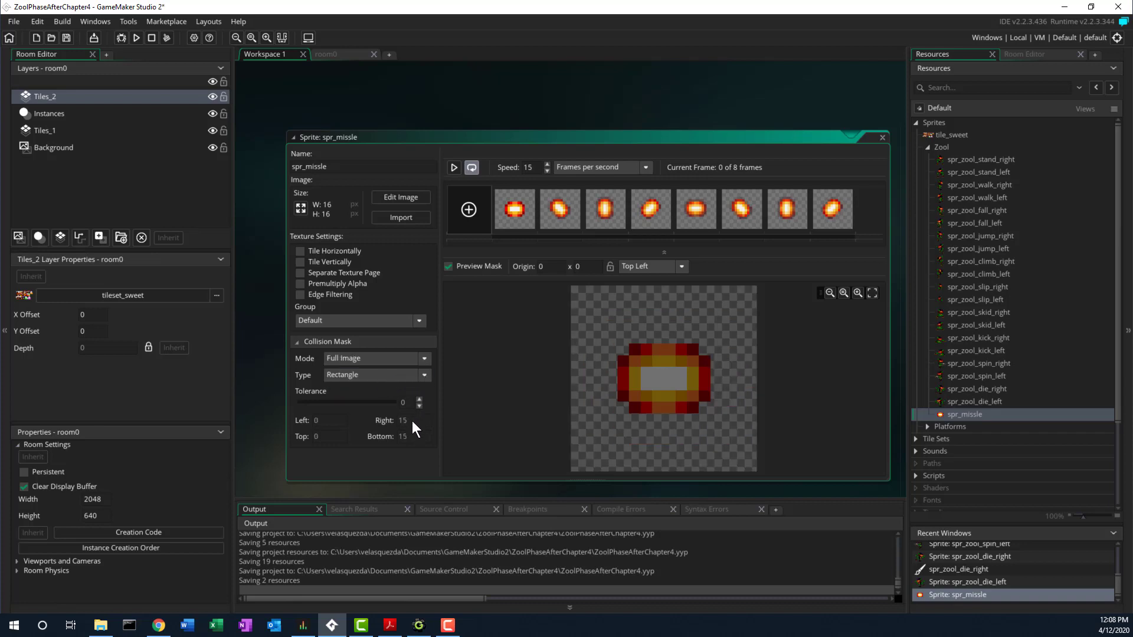
click(424, 360)
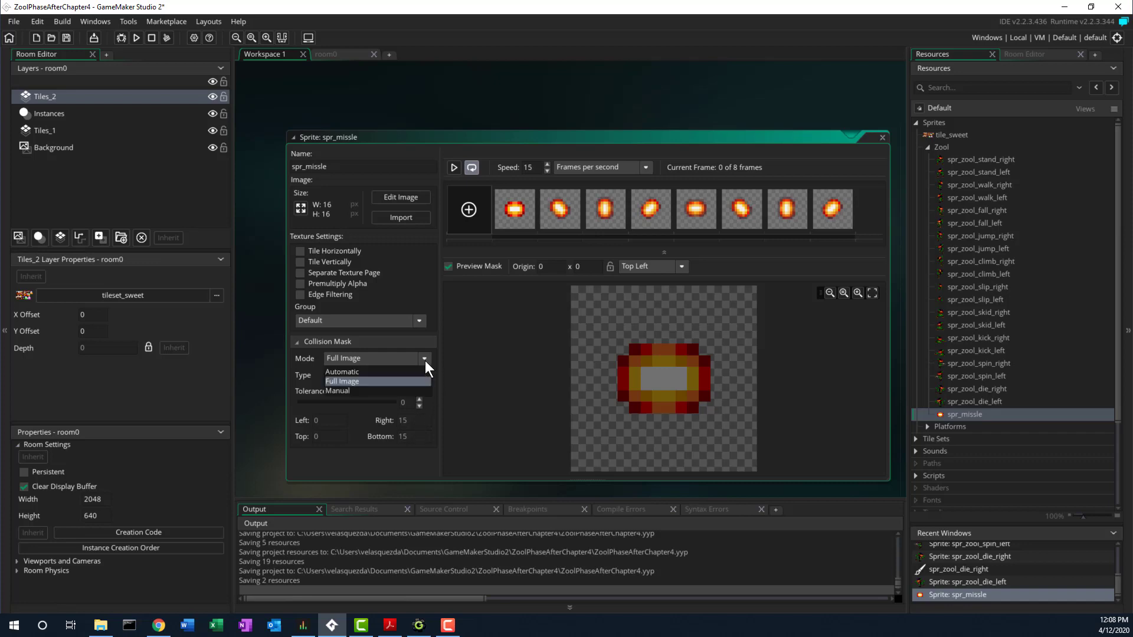
click(391, 381)
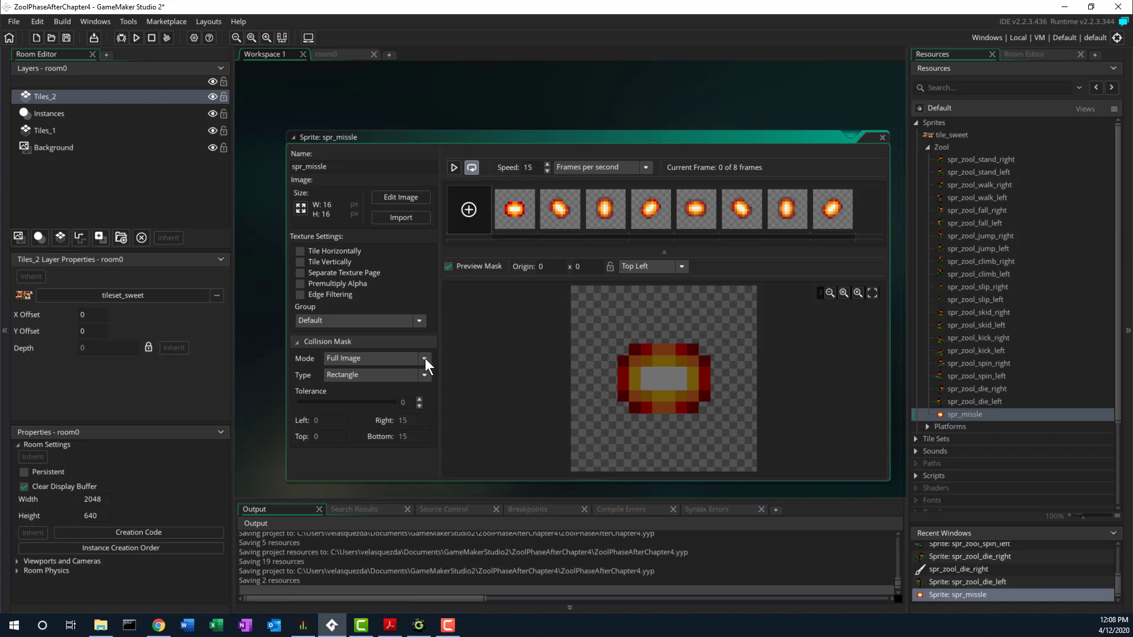
click(426, 358)
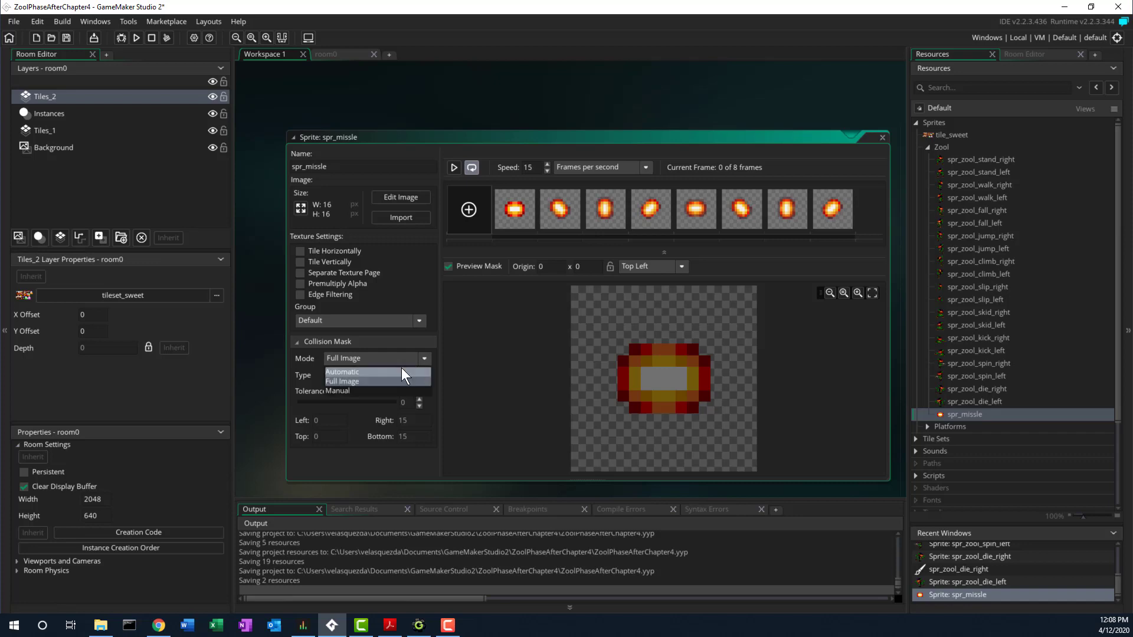
click(401, 369)
click(425, 375)
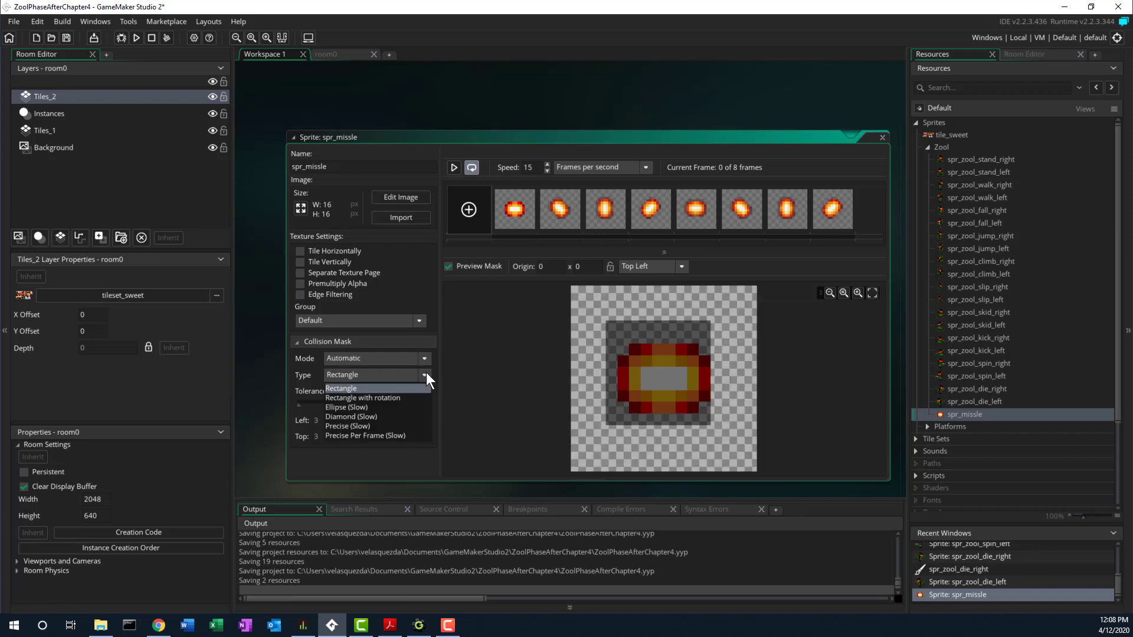
click(426, 372)
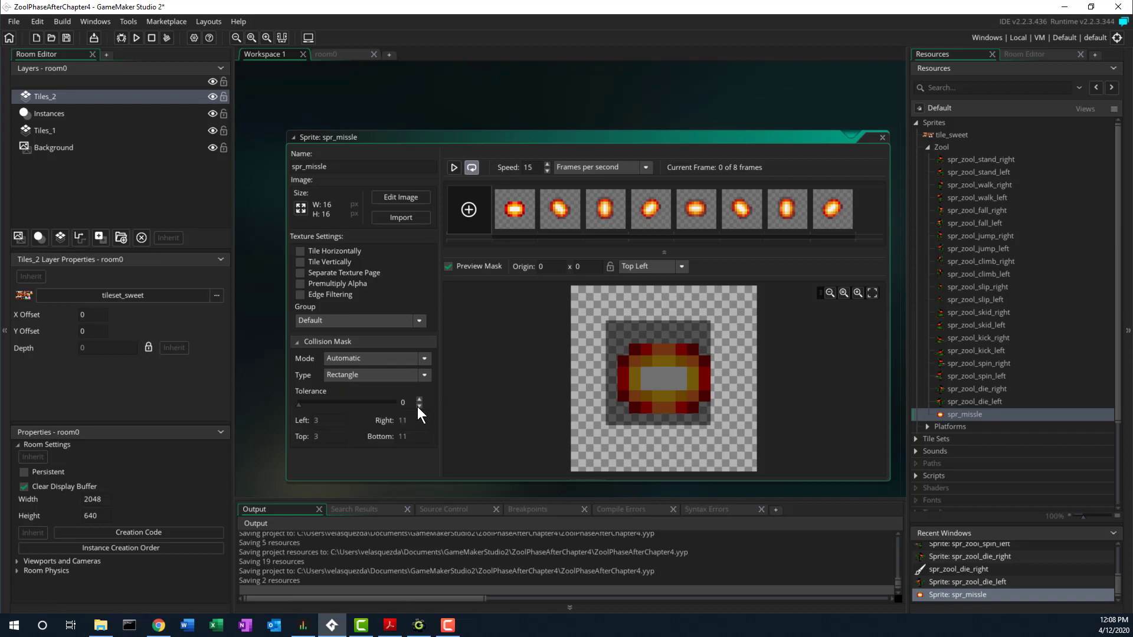
- Set the missile's collision mask to Manual with right and bottom at 12, and its origin to Middle Centre
click(424, 360)
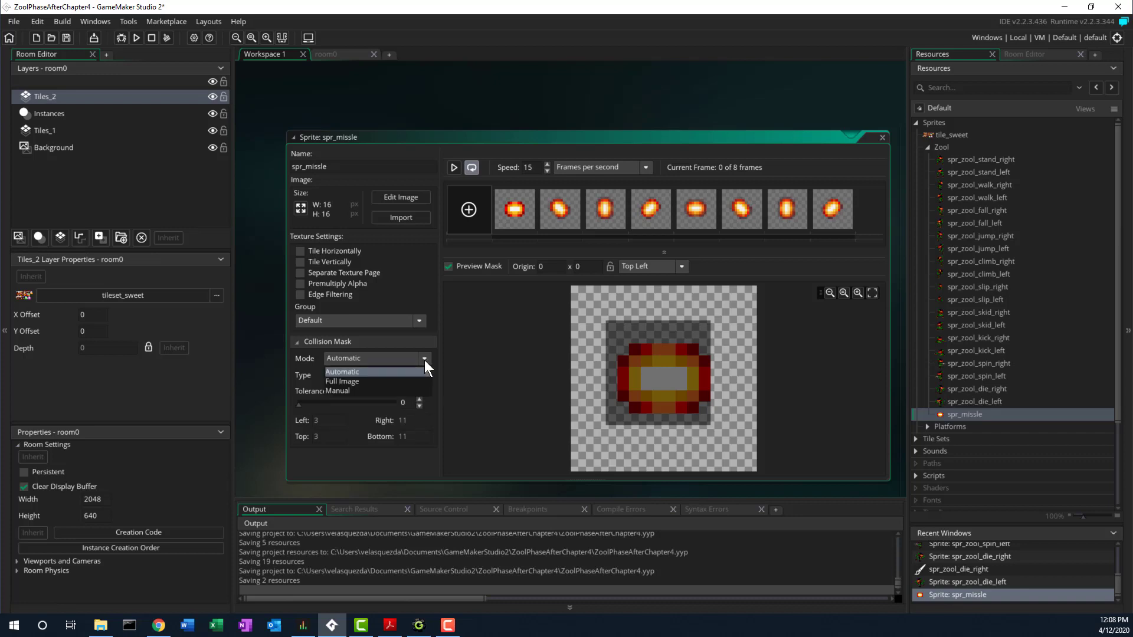
click(378, 390)
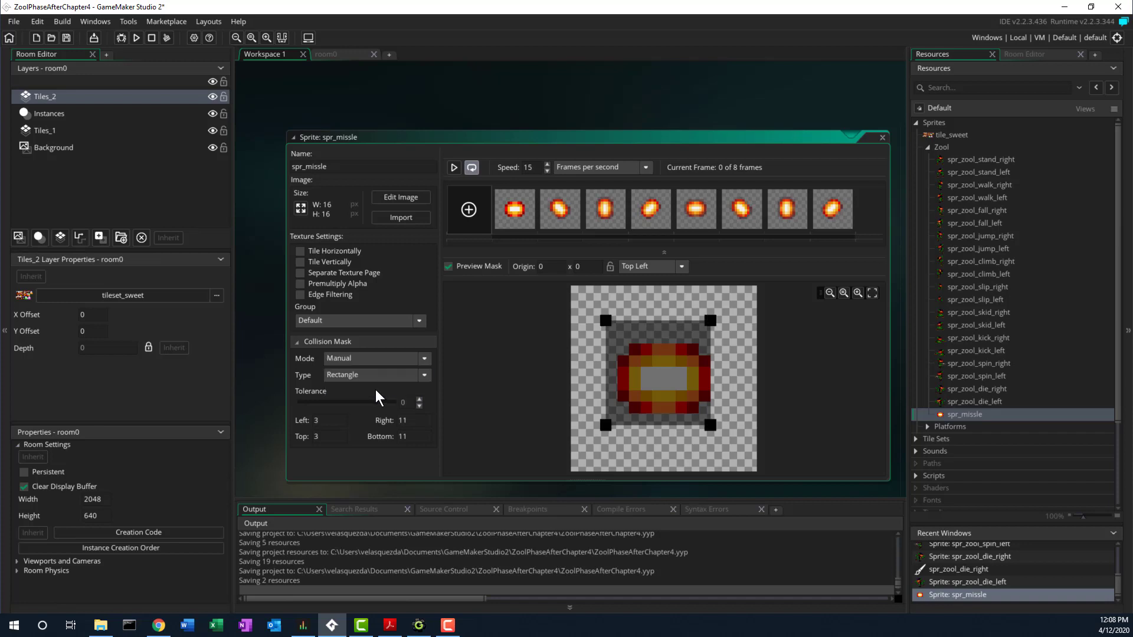
double_click(400, 421)
text(12)
key(Tab)
text(12)
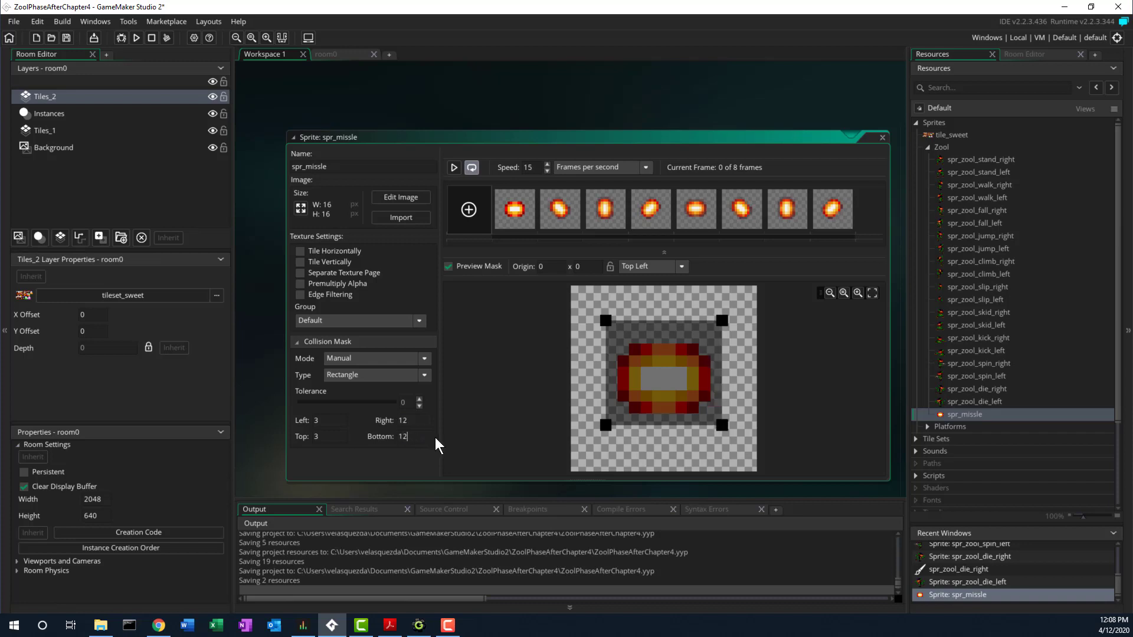
click(422, 420)
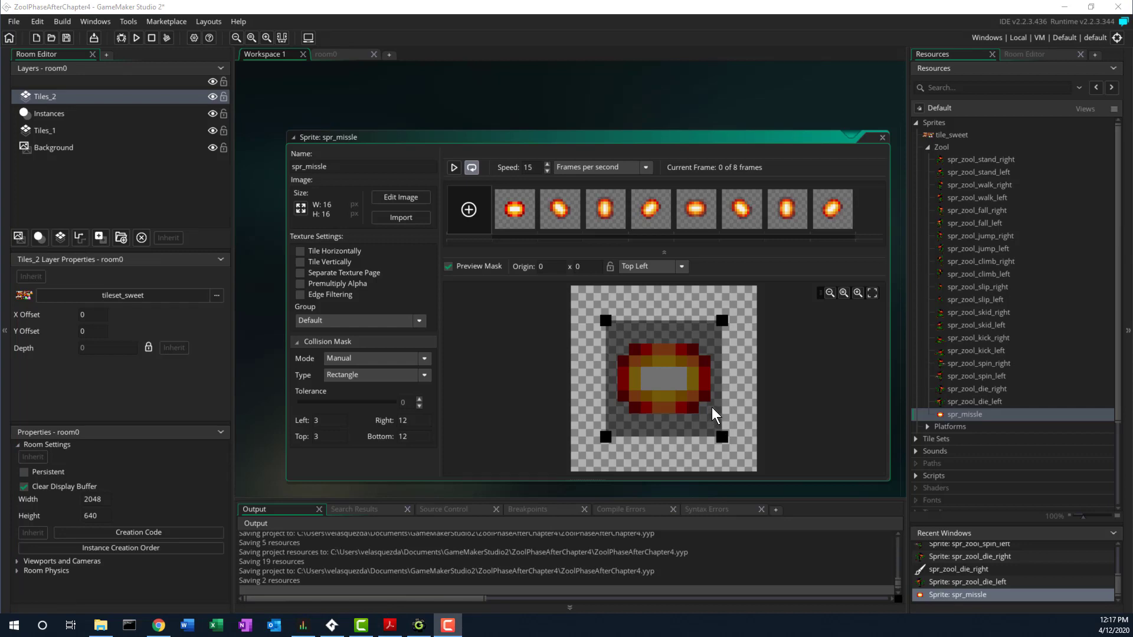
click(680, 269)
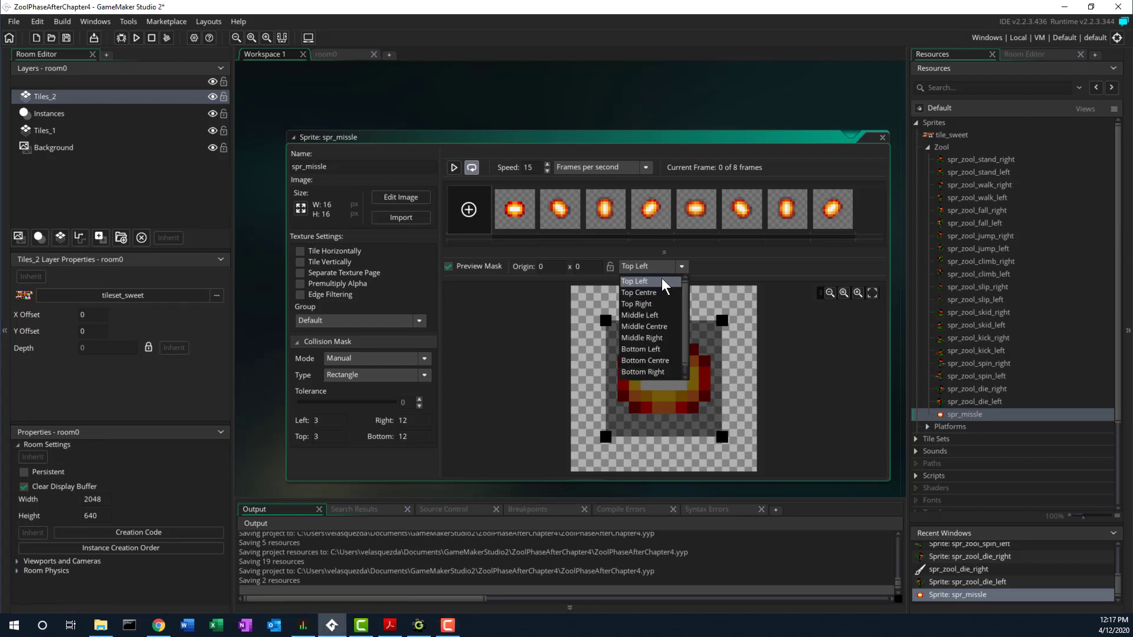
click(654, 329)
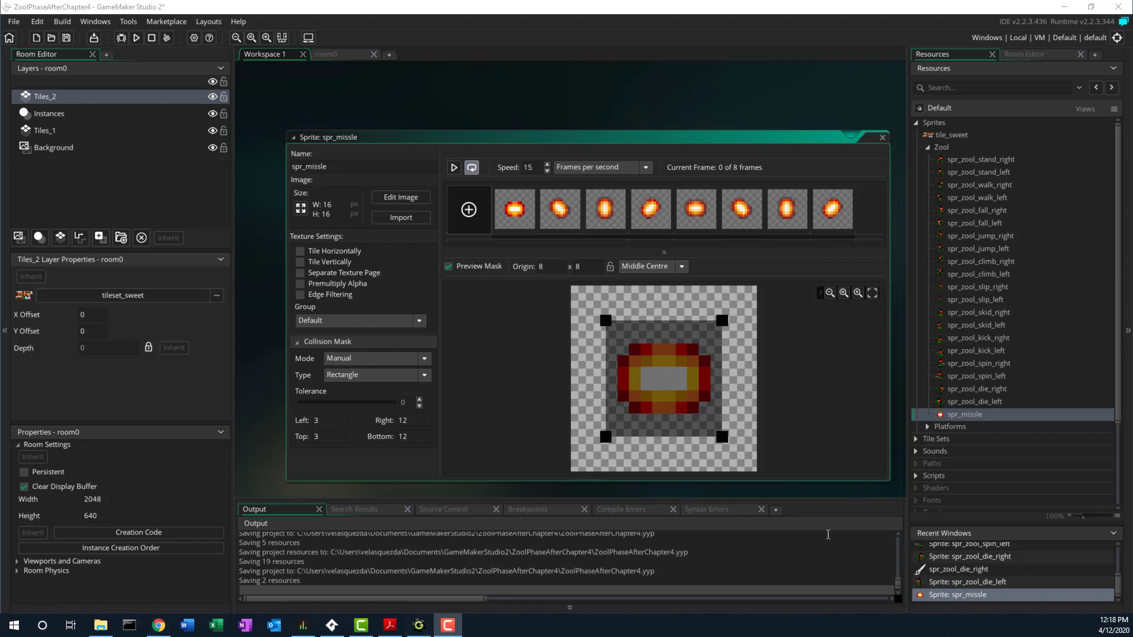
- Add a group named Lifts inside the Platforms sprite group
click(938, 424)
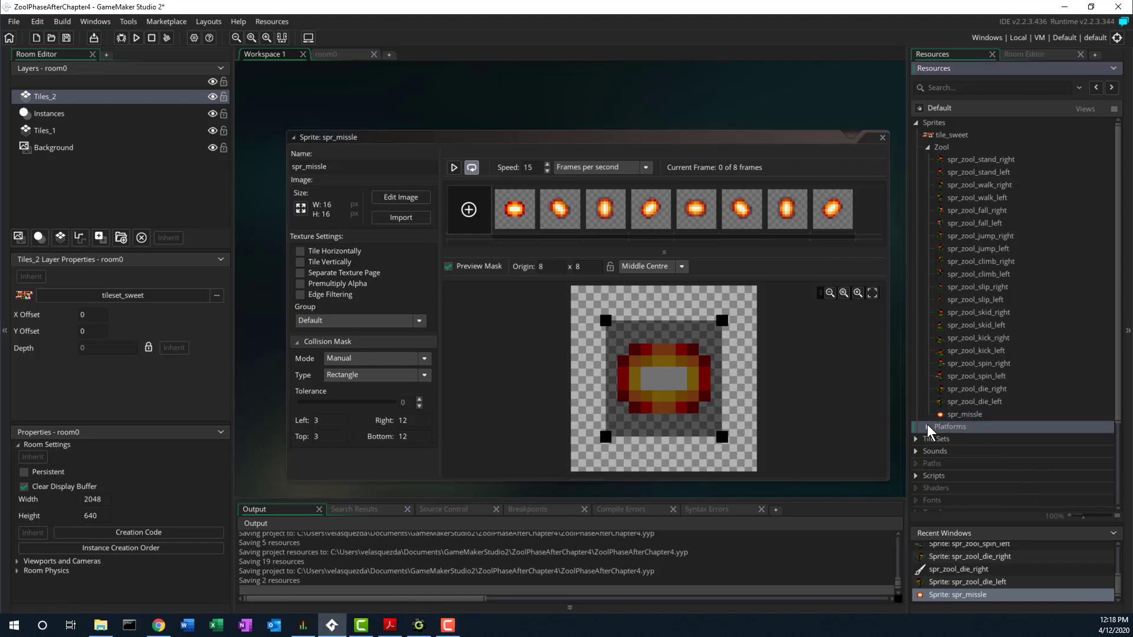
click(927, 426)
scroll(973, 449, down, 1)
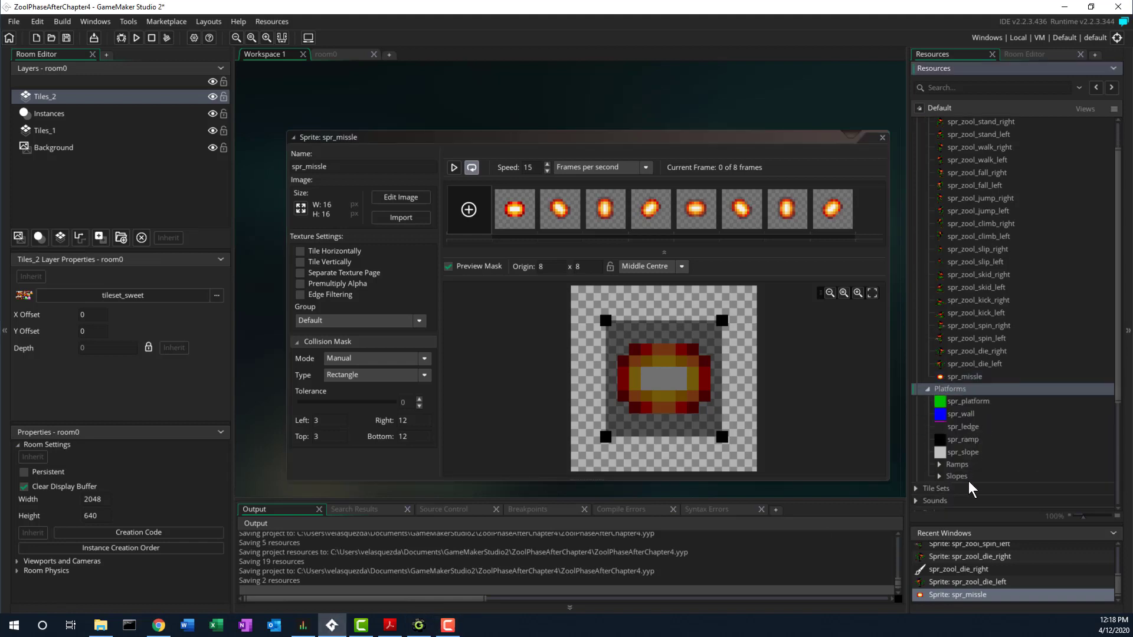
right_click(952, 389)
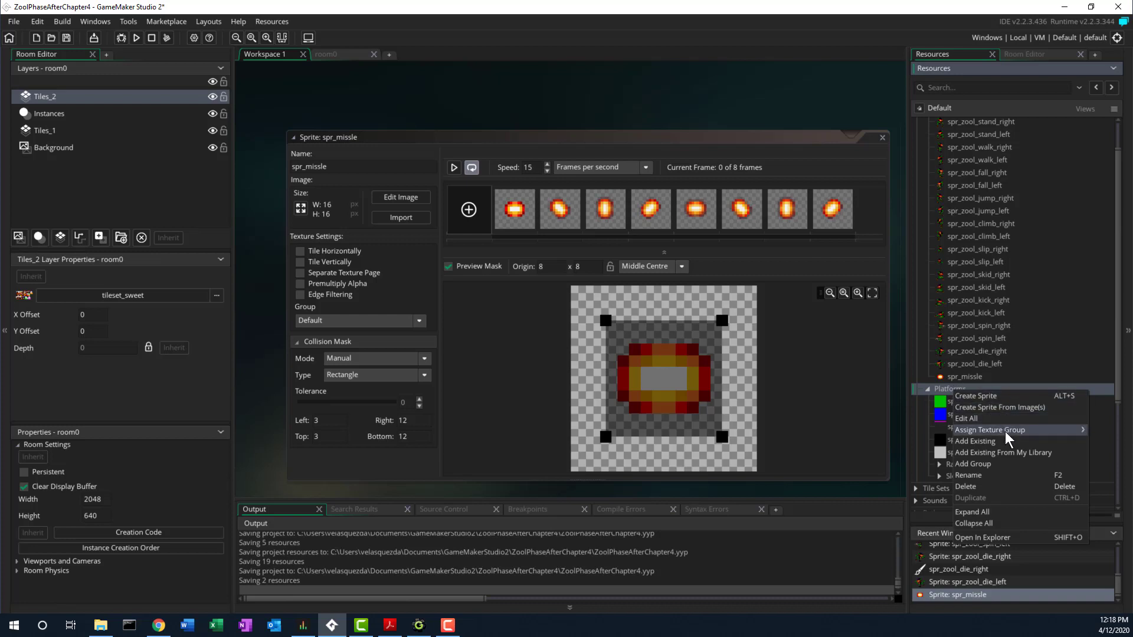
click(1008, 464)
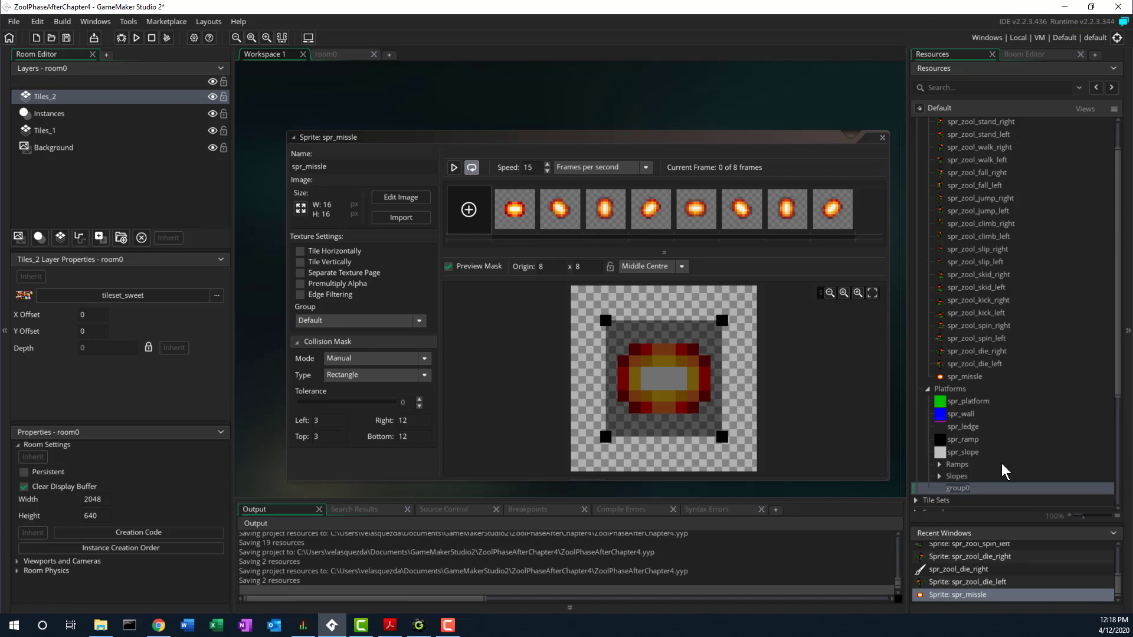
text(Lifts)
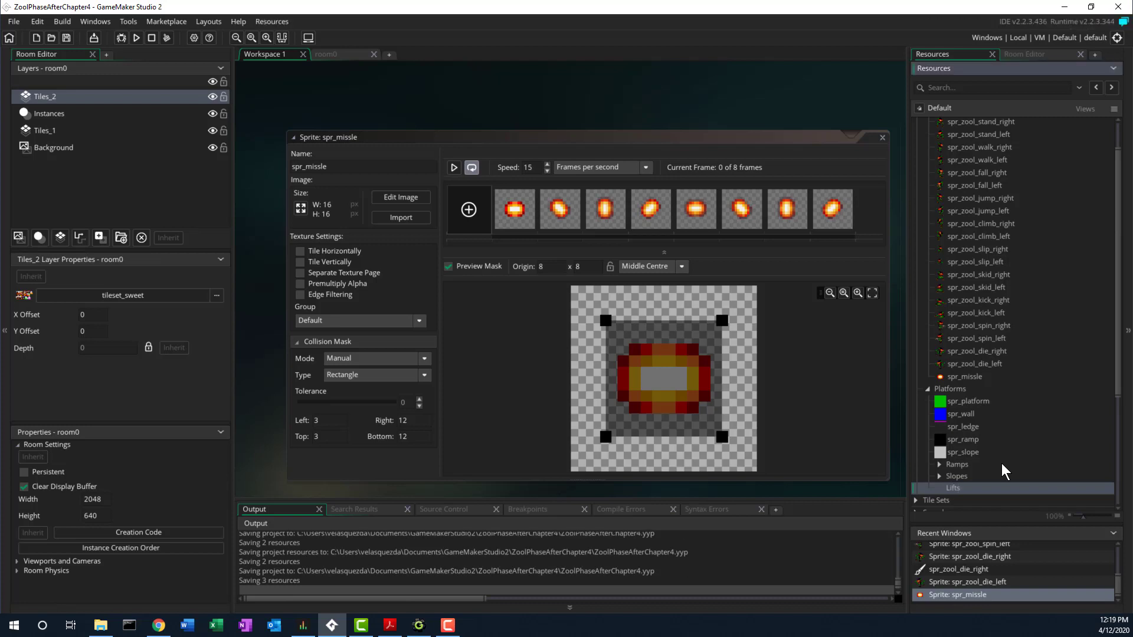
- Create a sprite in the Lifts group and import the spr_lift_up image from MoreZoolSprites into it
scroll(1027, 451, down, 1)
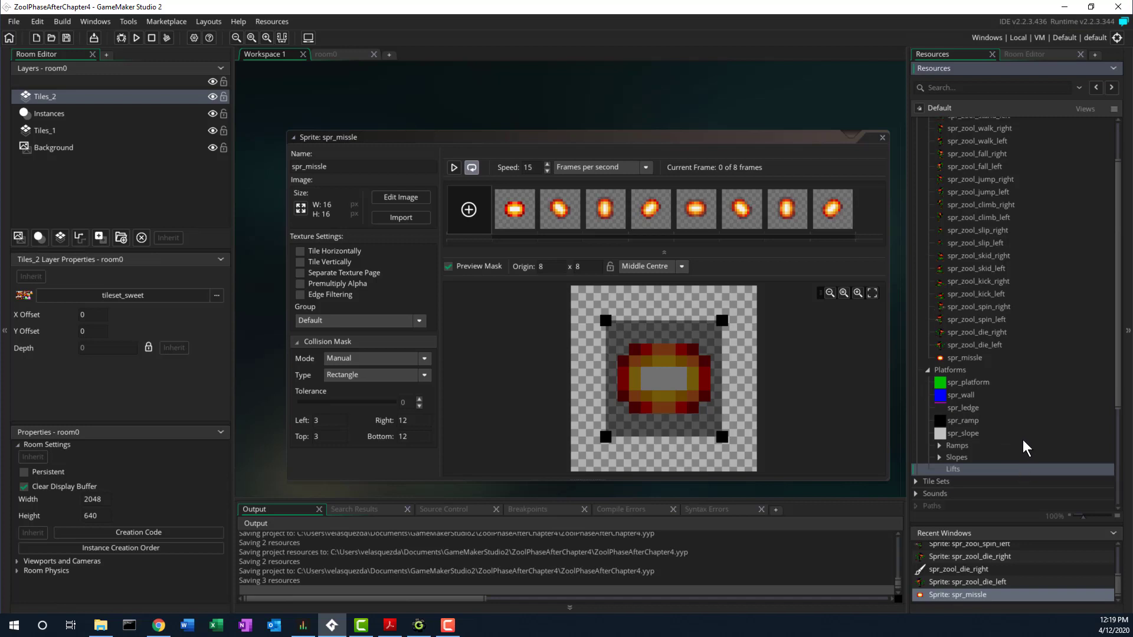
right_click(968, 466)
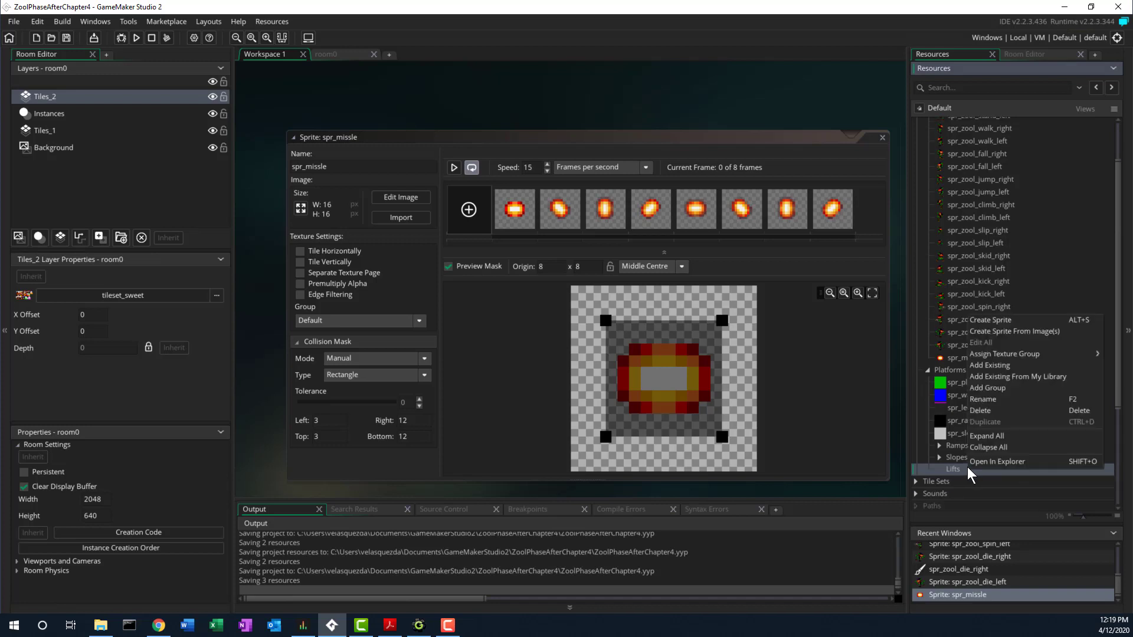
click(994, 322)
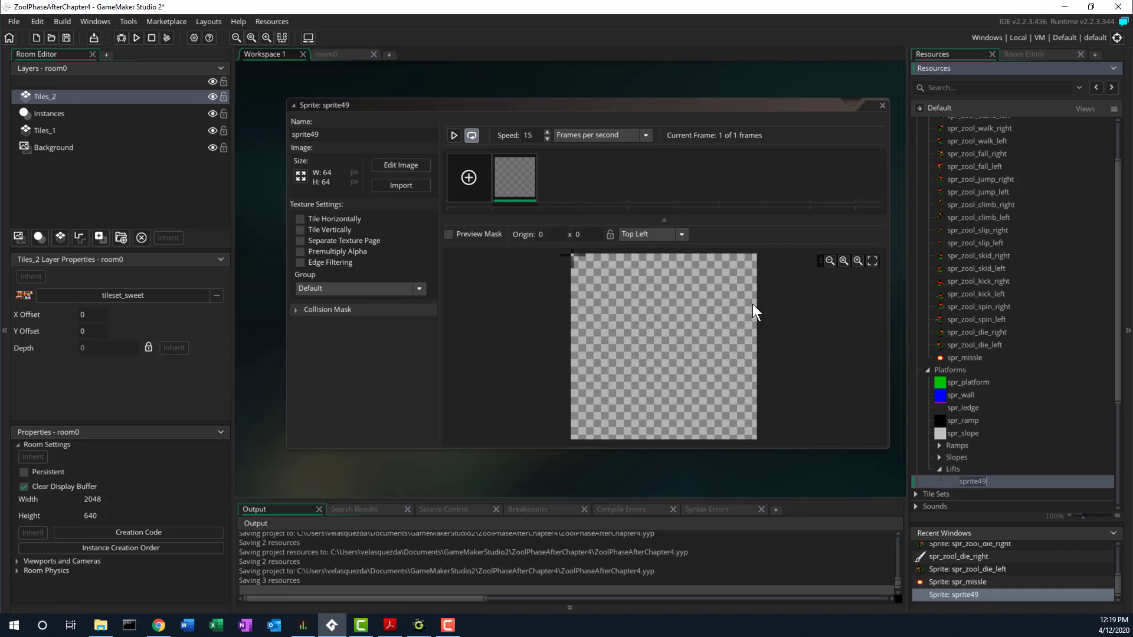
click(409, 186)
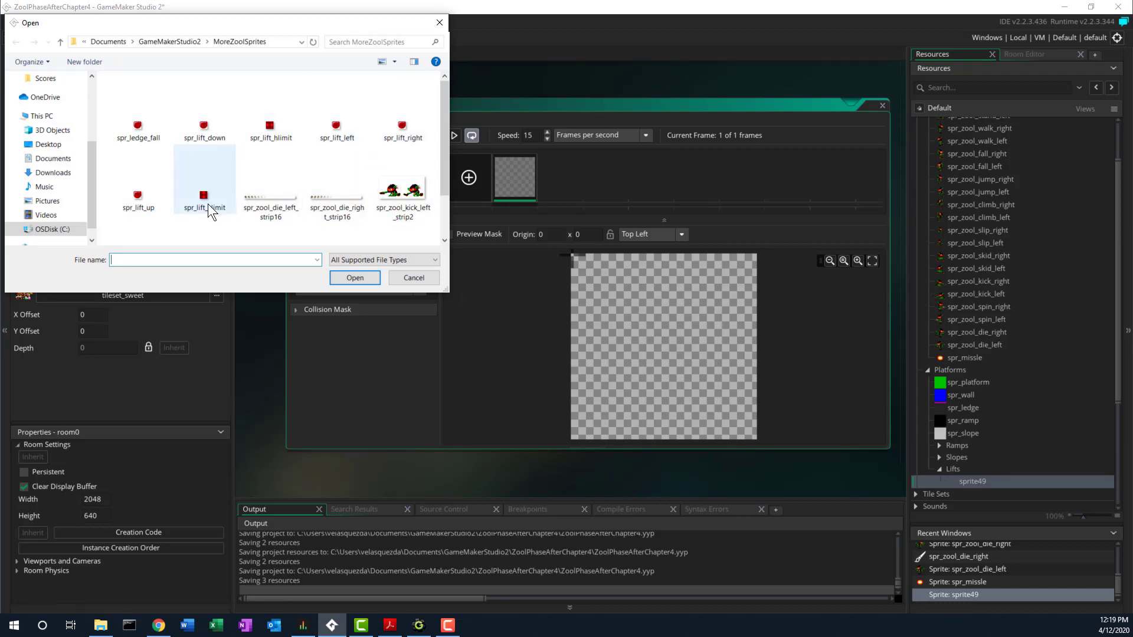
click(143, 192)
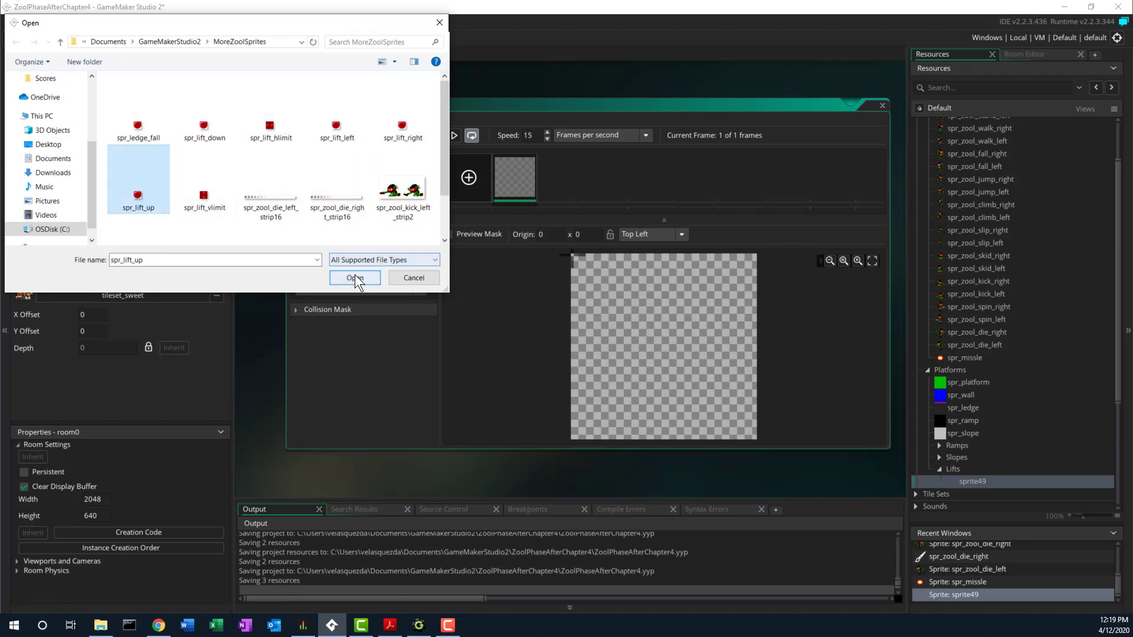
click(354, 276)
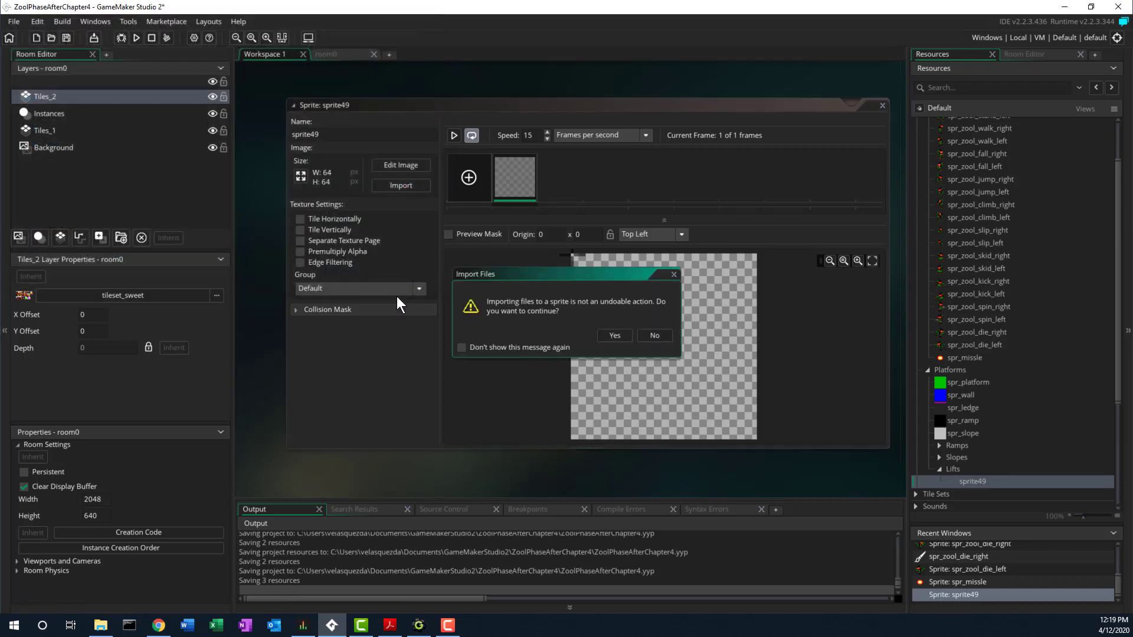
click(614, 335)
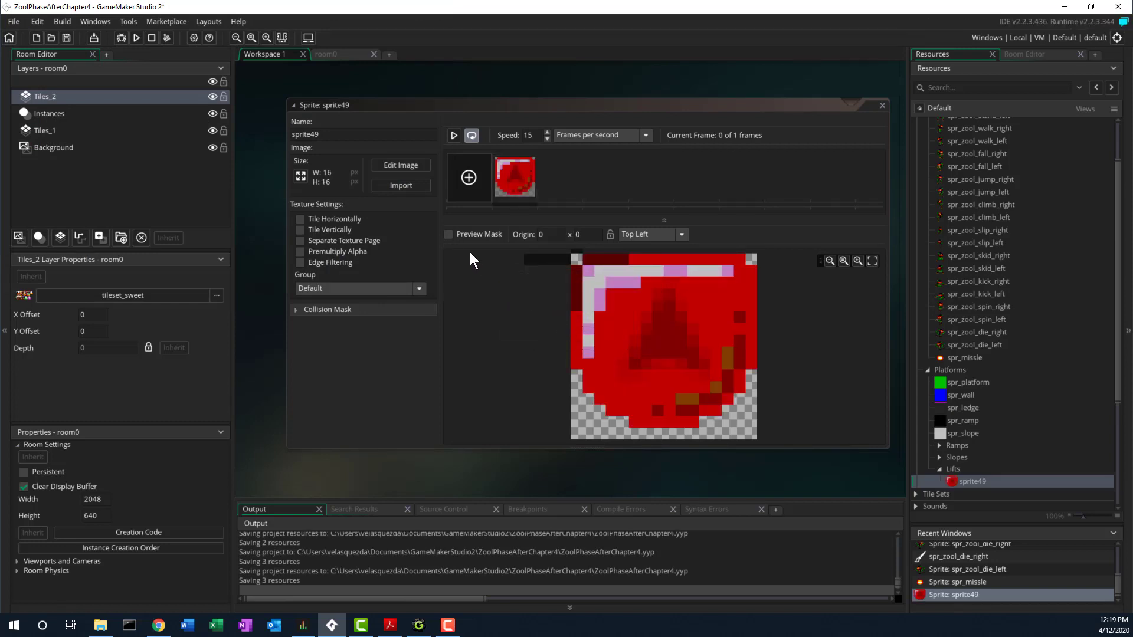
- Set the collision mask mode of the new lift sprite to Full Image
click(296, 309)
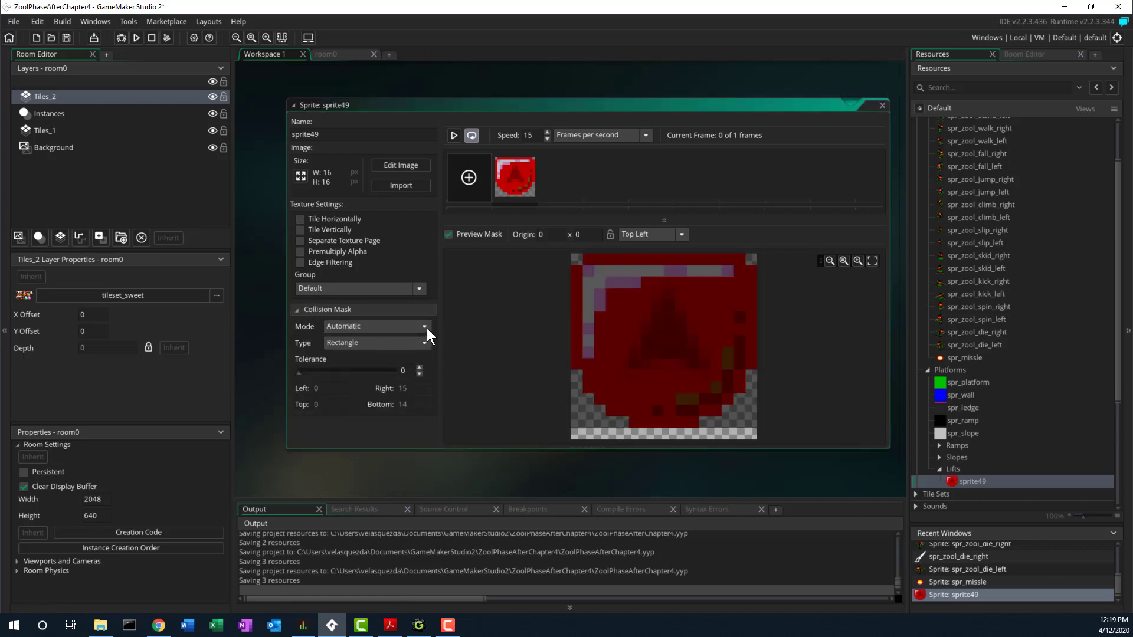
click(424, 327)
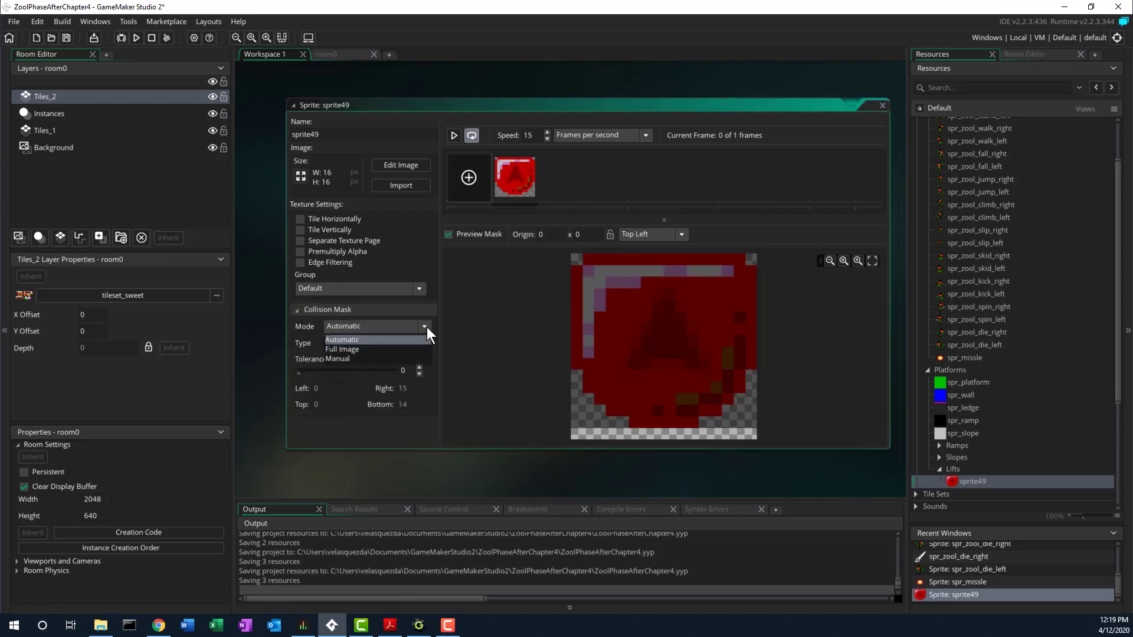
click(388, 348)
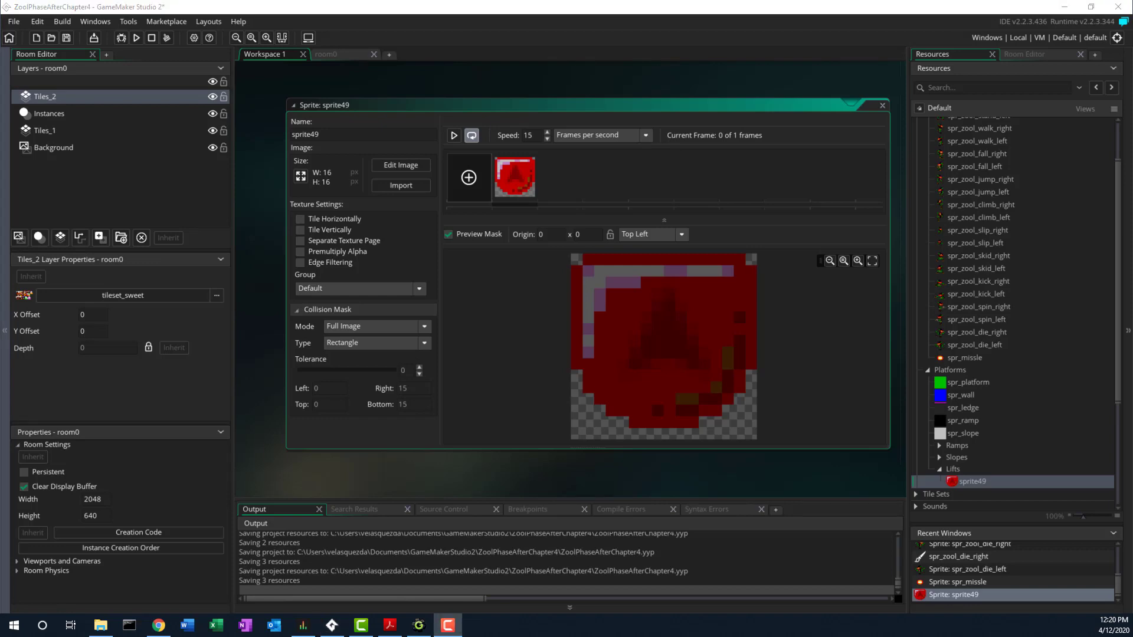
- Rename the new lift sprite as spr_lift_up
click(336, 136)
key(BackSpace)
key(BackSpace)
key(BackSpace)
key(BackSpace)
key(BackSpace)
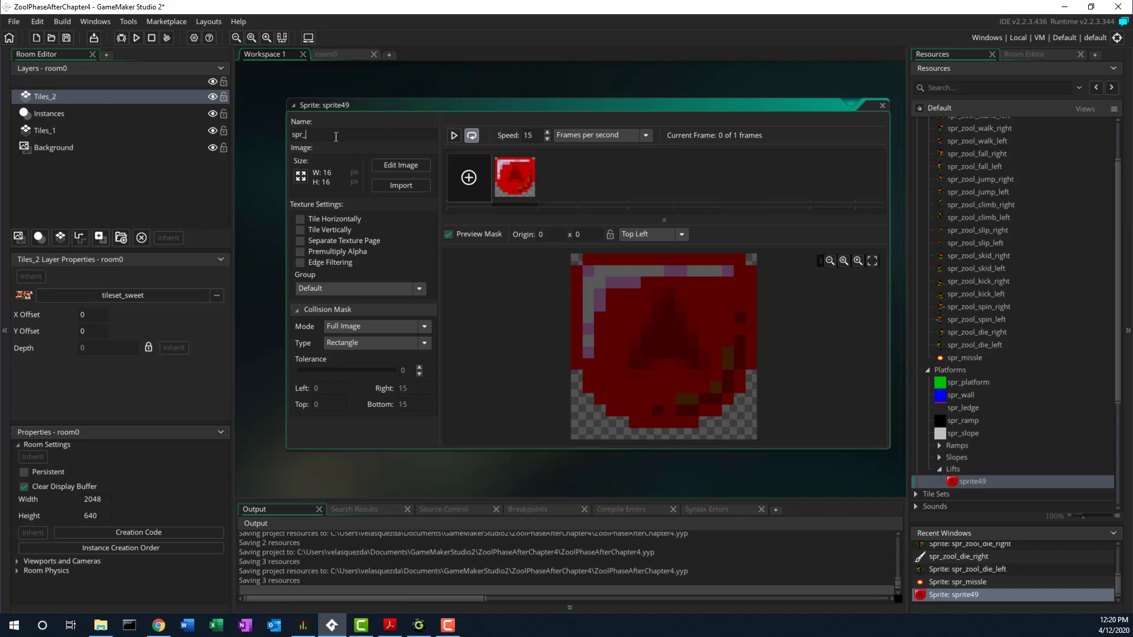
text(_lift_up)
key(Return)
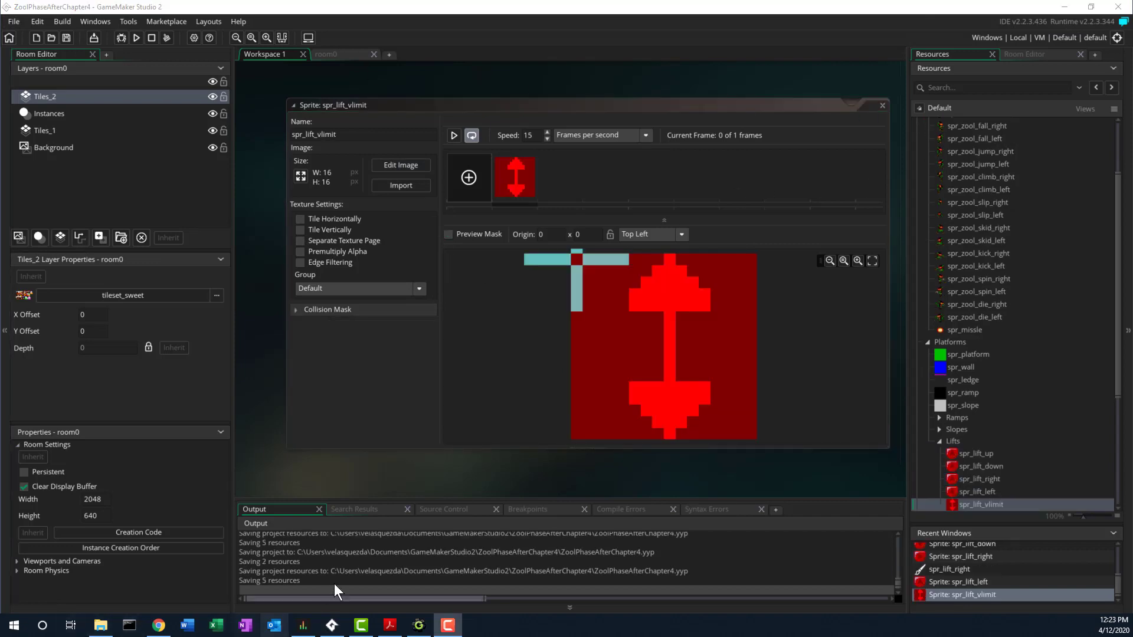
- Review the sprites in the Lifts group one by one, from spr_lift_up through spr_lift_vlimit
click(985, 454)
click(993, 468)
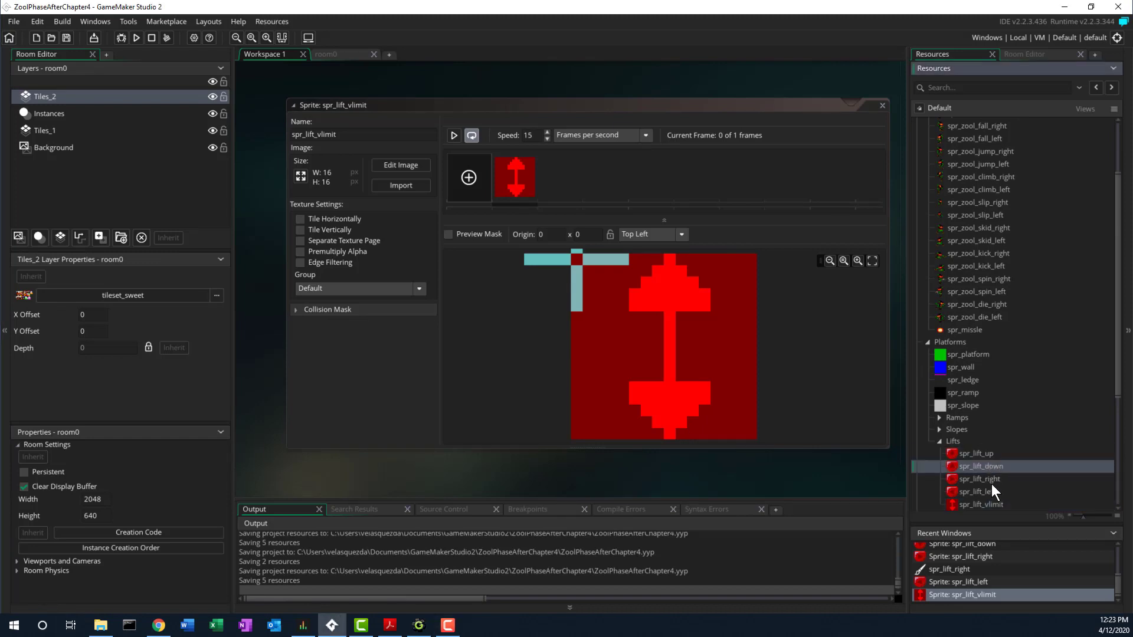
click(991, 480)
click(993, 491)
scroll(995, 494, down, 1)
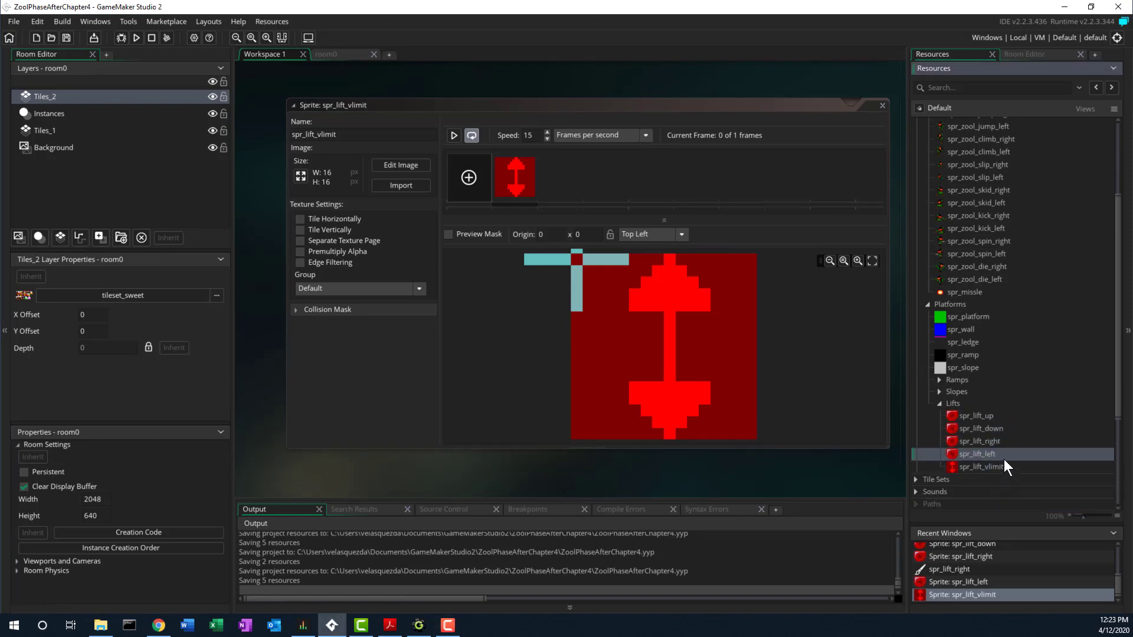
click(996, 466)
scroll(996, 472, down, 1)
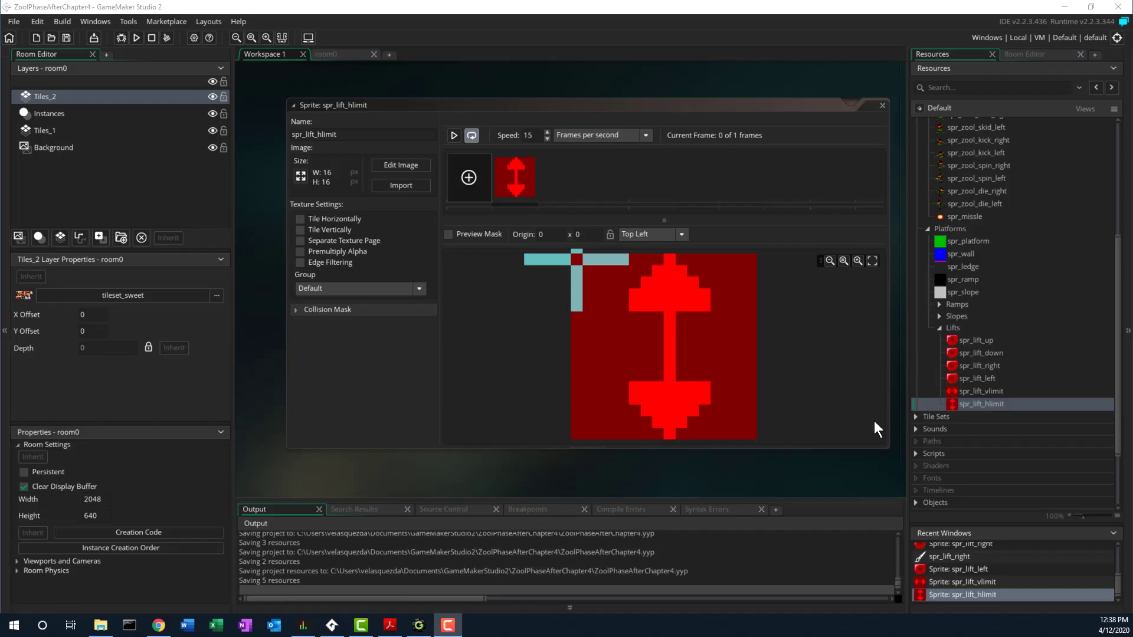
- Collapse the Lifts and Platforms groups in the resource tree
click(939, 329)
click(928, 228)
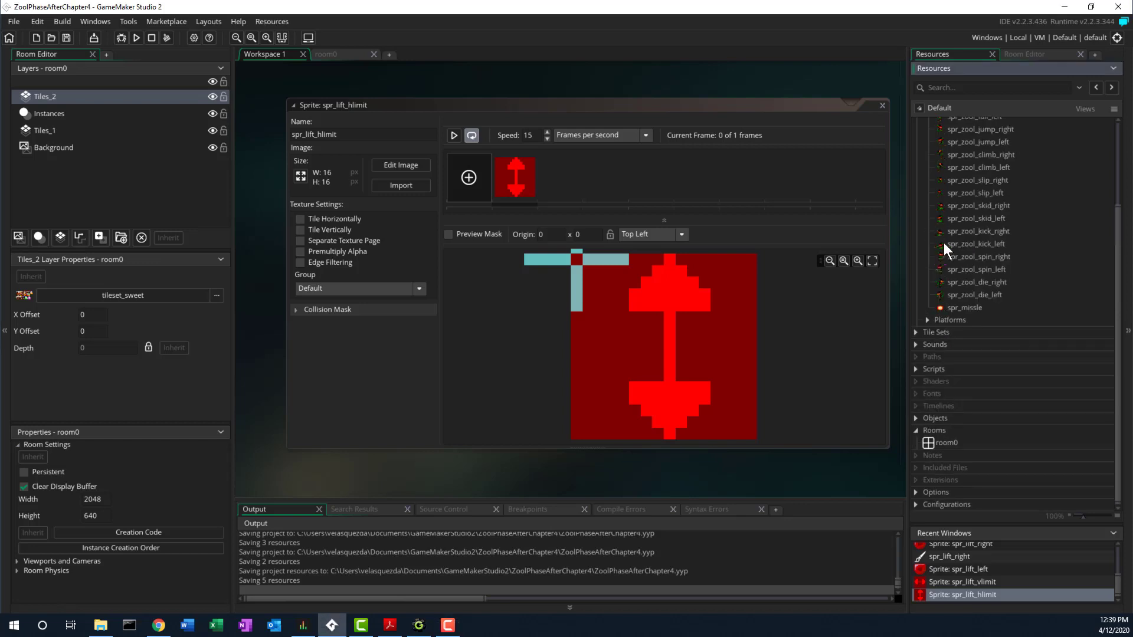
scroll(919, 187, up, 5)
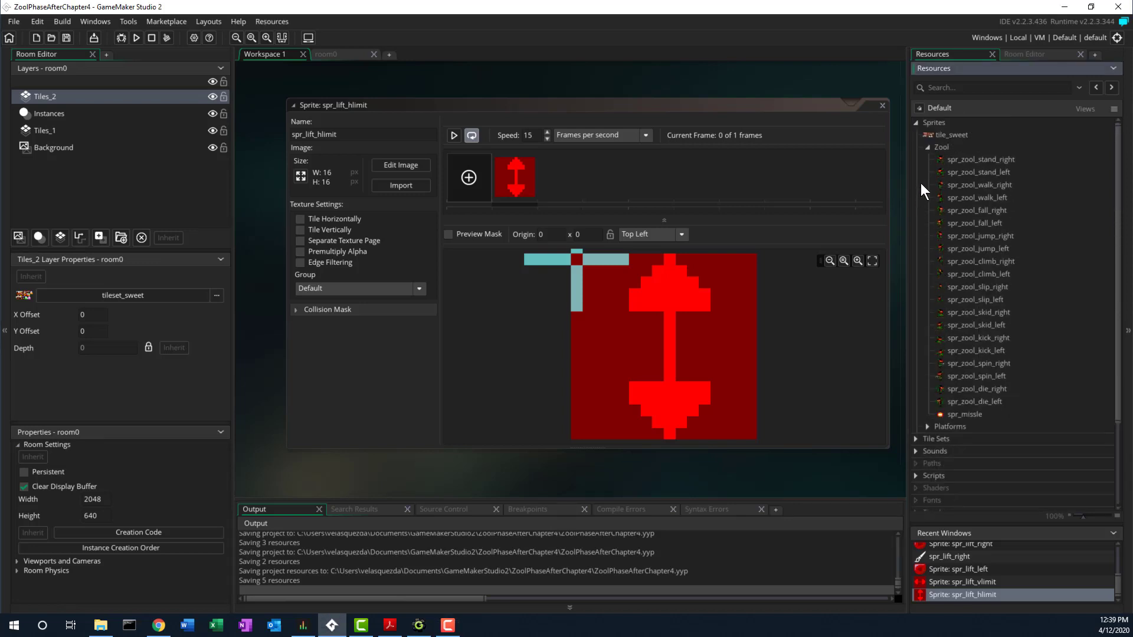
right_click(938, 122)
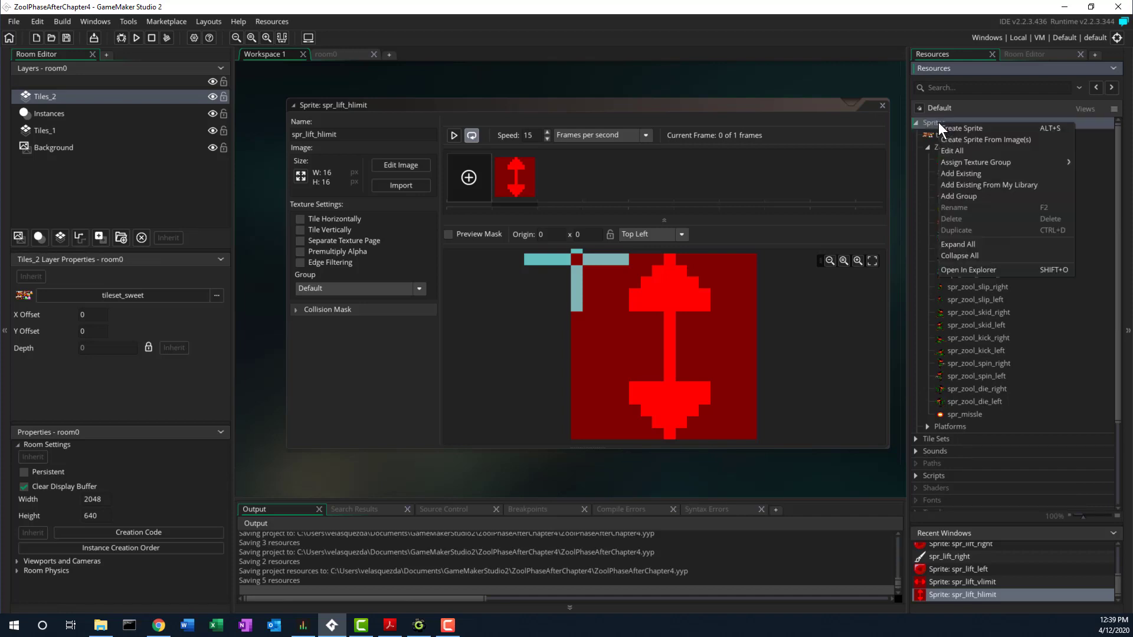
click(947, 129)
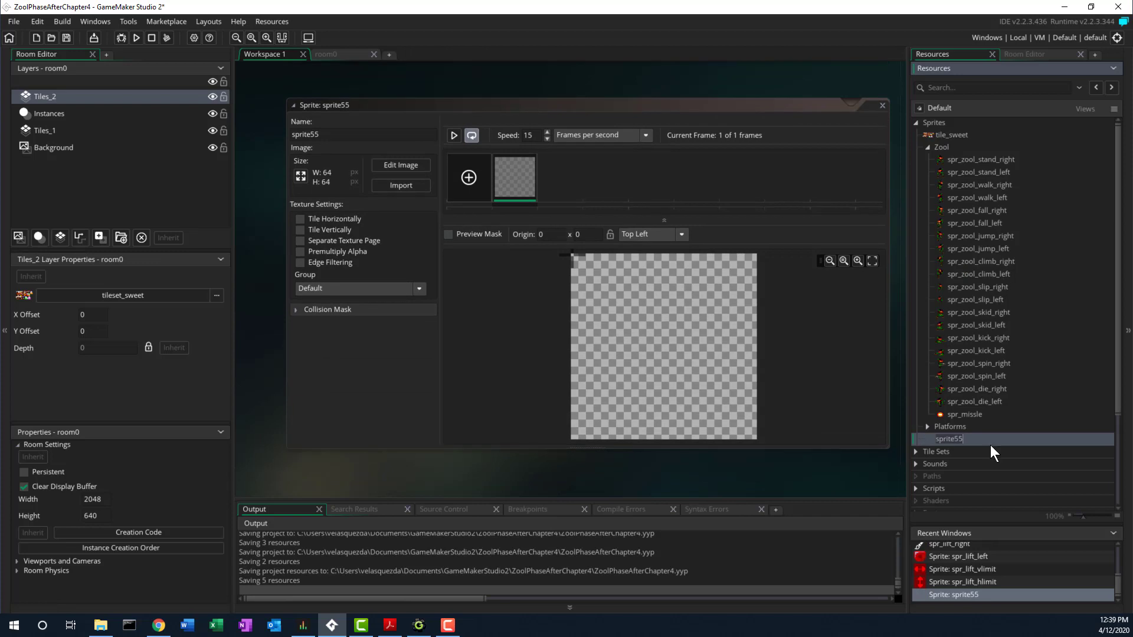
click(964, 437)
right_click(975, 440)
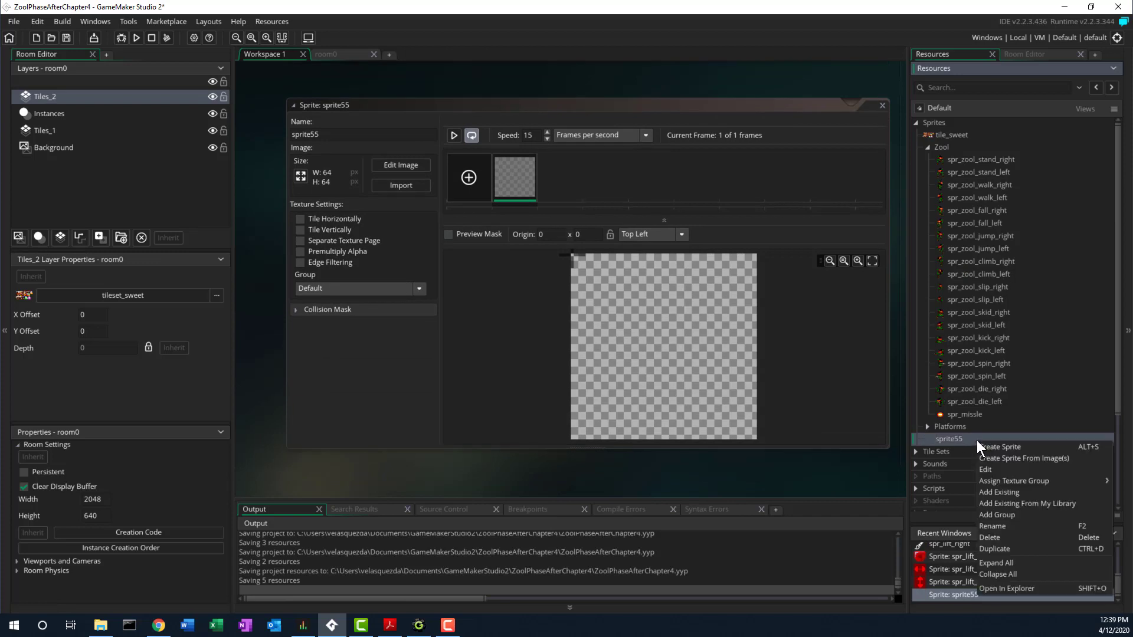
click(1008, 541)
click(592, 335)
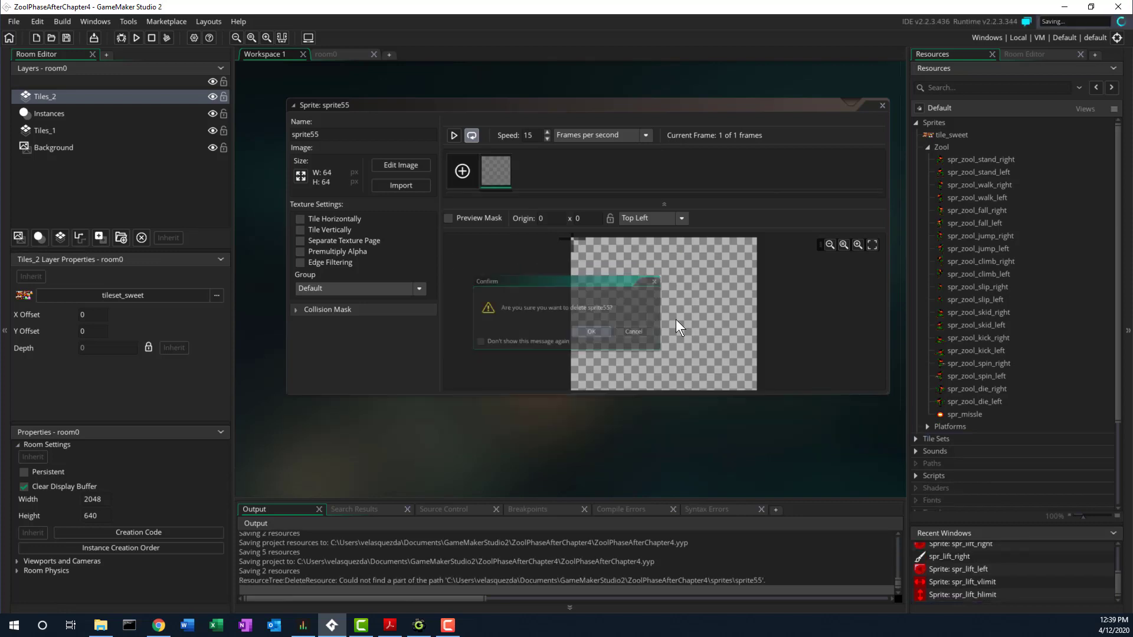
- Add a group named Hazards directly under Sprites
right_click(934, 124)
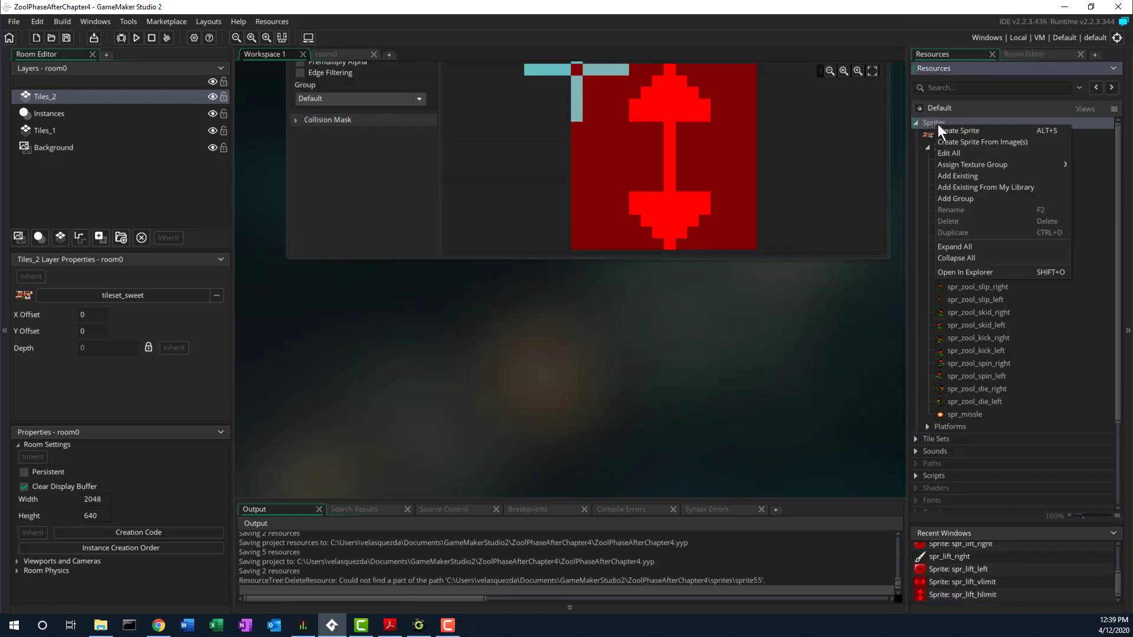
click(970, 198)
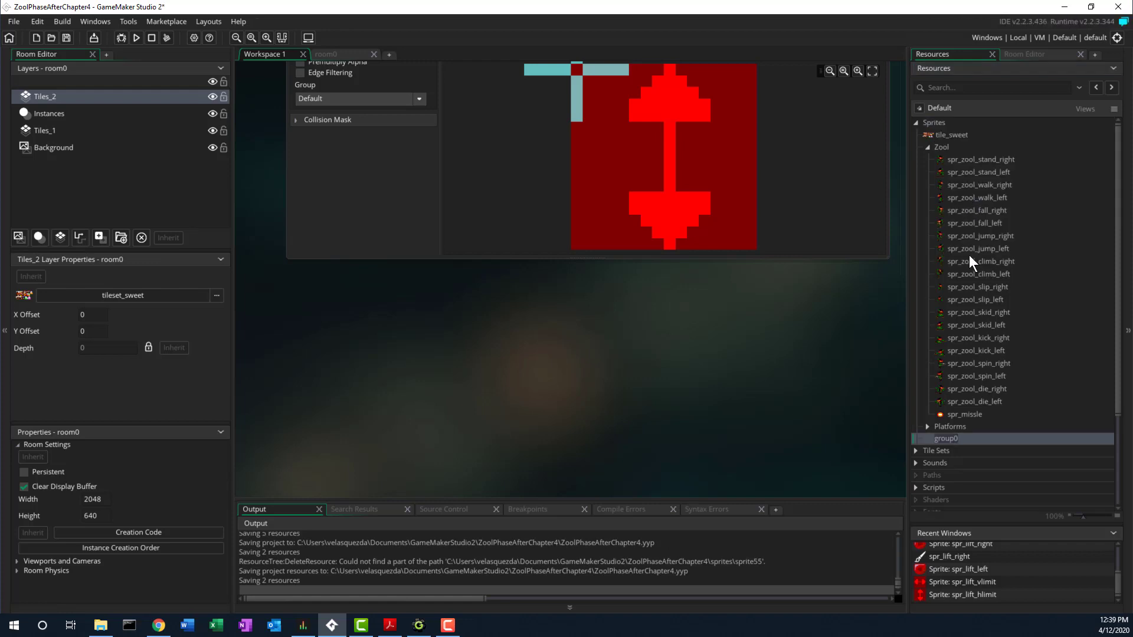
text(Hazards)
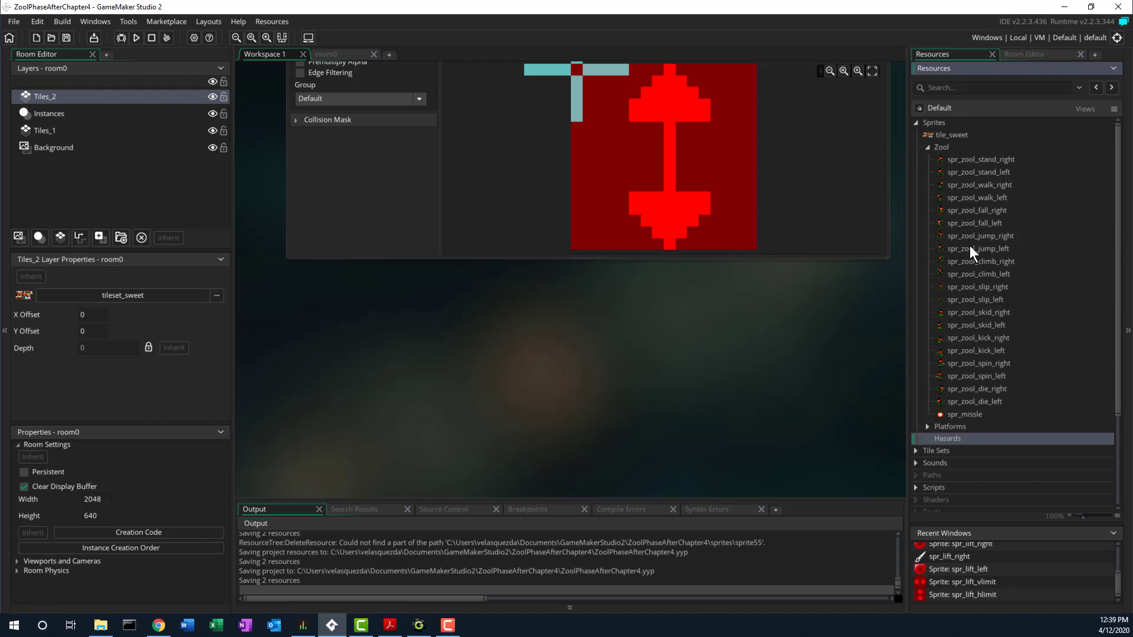
- Create a sprite in the Hazards group and name it spr_spikes_right
right_click(954, 440)
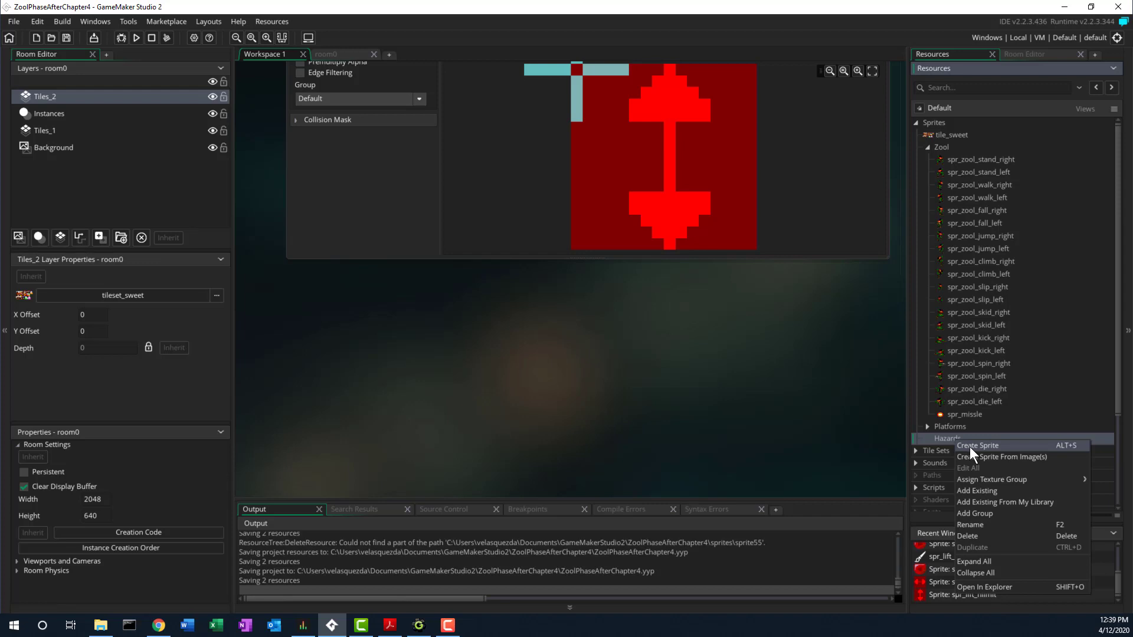
click(970, 446)
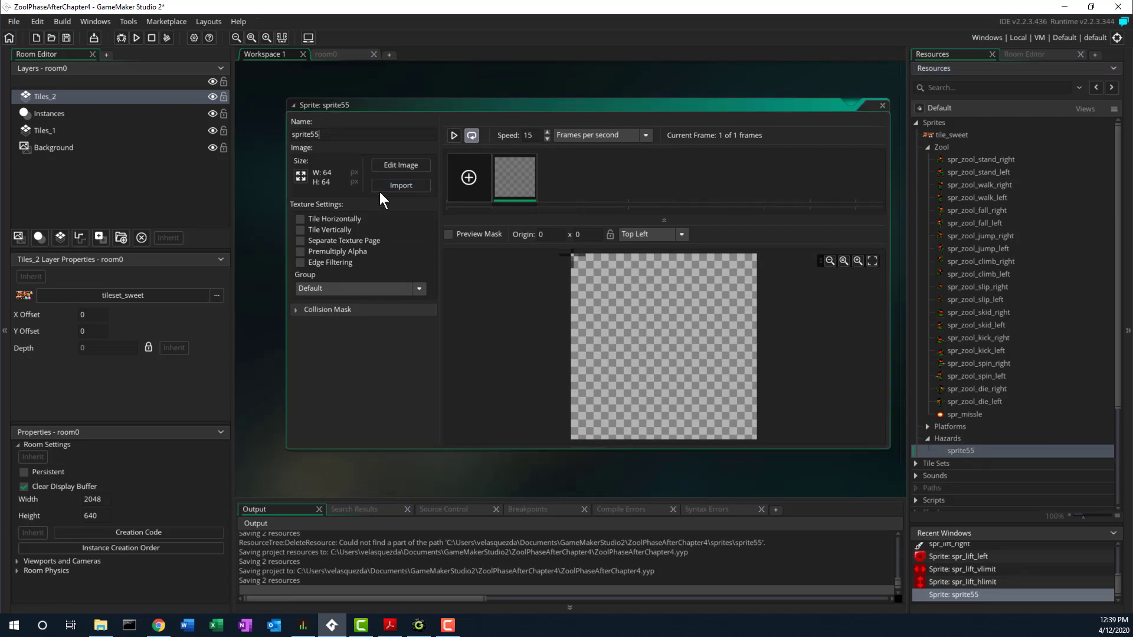
key(BackSpace)
key(BackSpace)
key(BackSpace)
key(BackSpace)
key(BackSpace)
text(_spikes_right)
- Import the spr_spike_right image from MoreZoolSprites into spr_spikes_right and accept the import
click(391, 183)
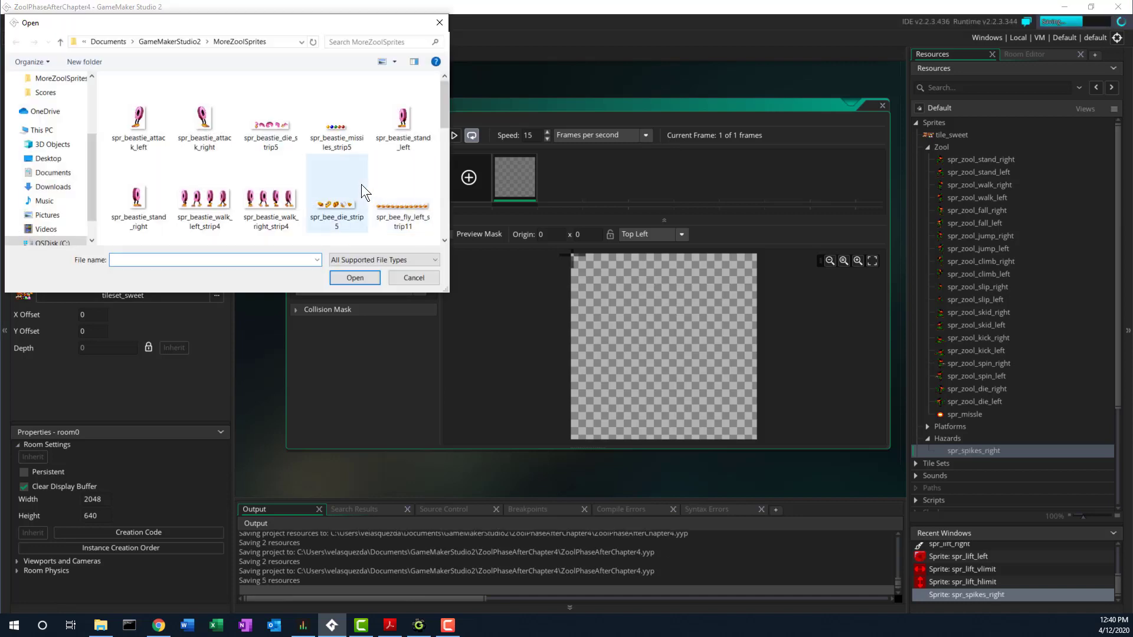
scroll(362, 183, down, 5)
scroll(362, 182, down, 5)
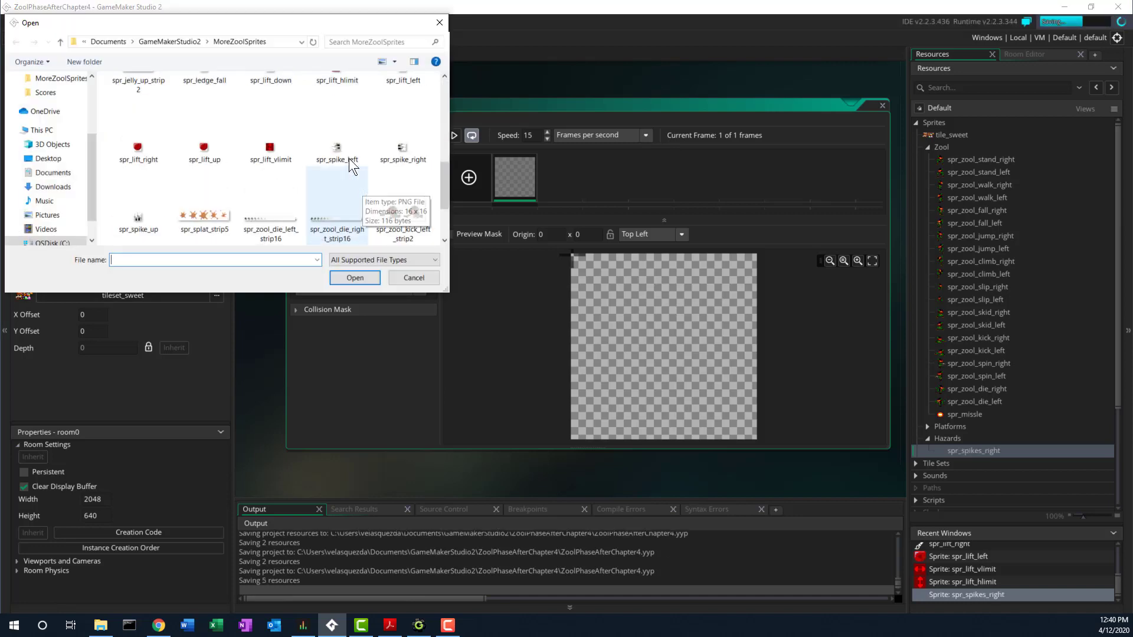
click(400, 148)
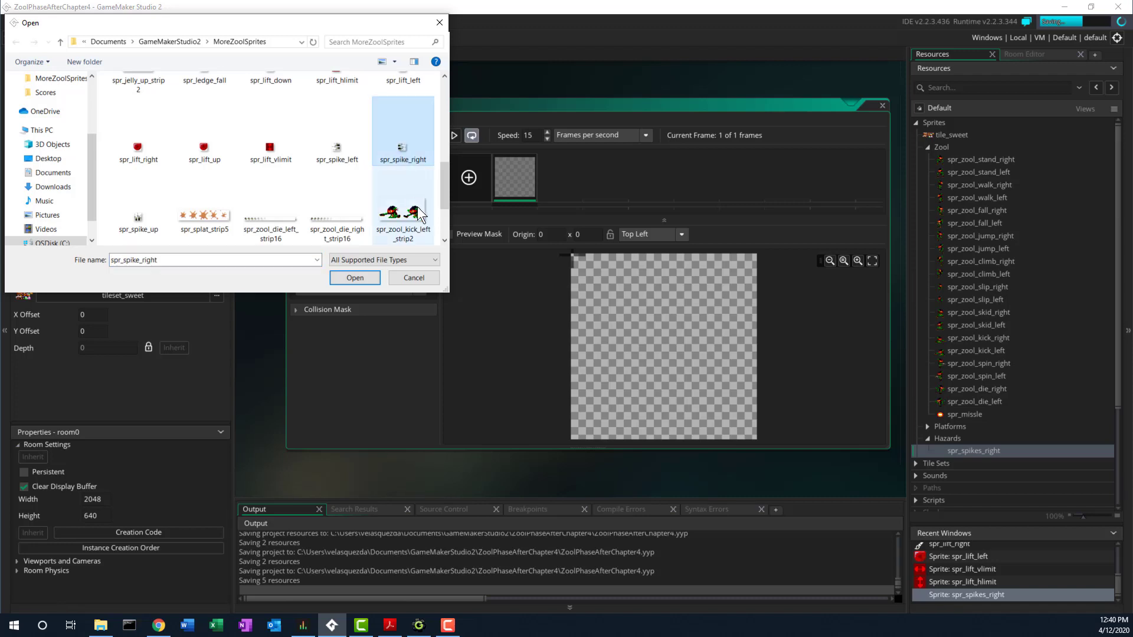
click(370, 275)
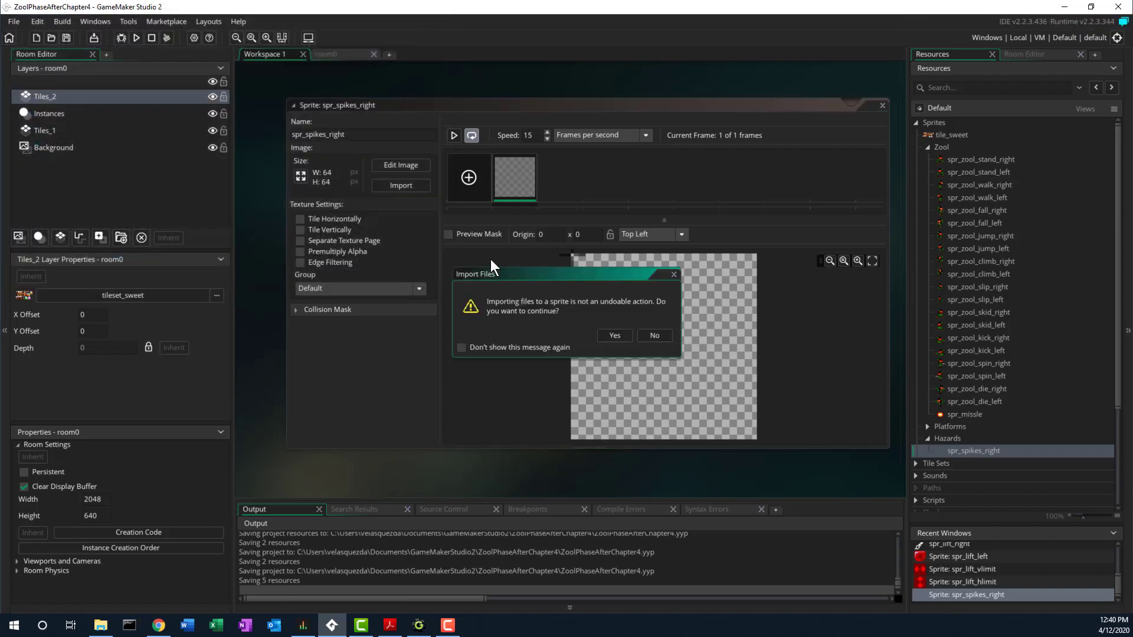
click(604, 335)
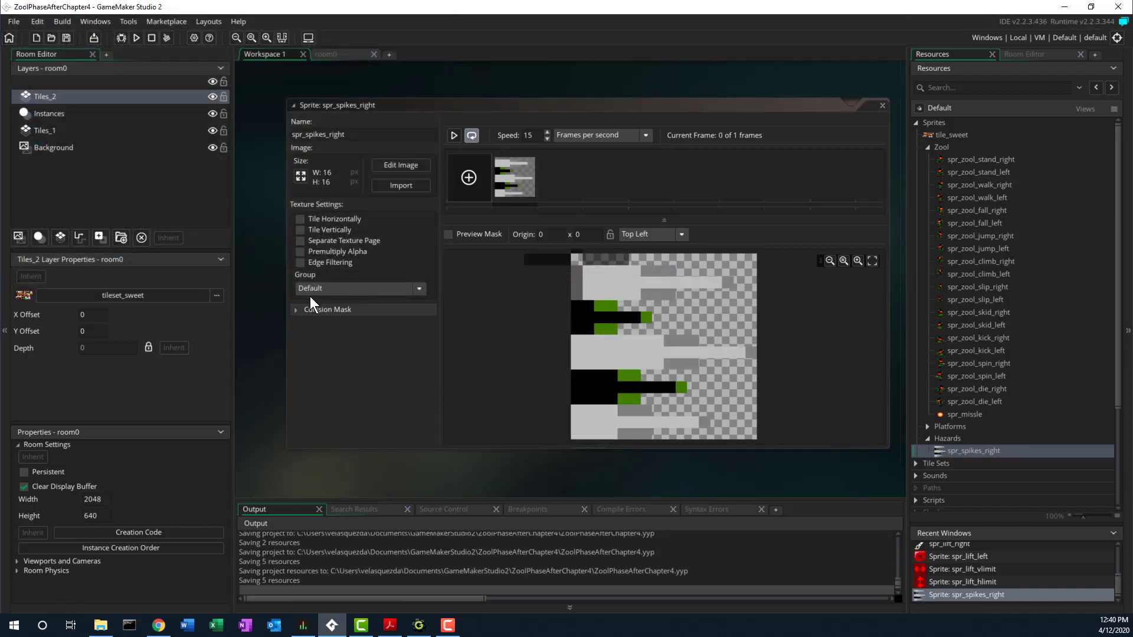
- Set the collision mask mode of spr_spikes_right to Full Image
click(298, 311)
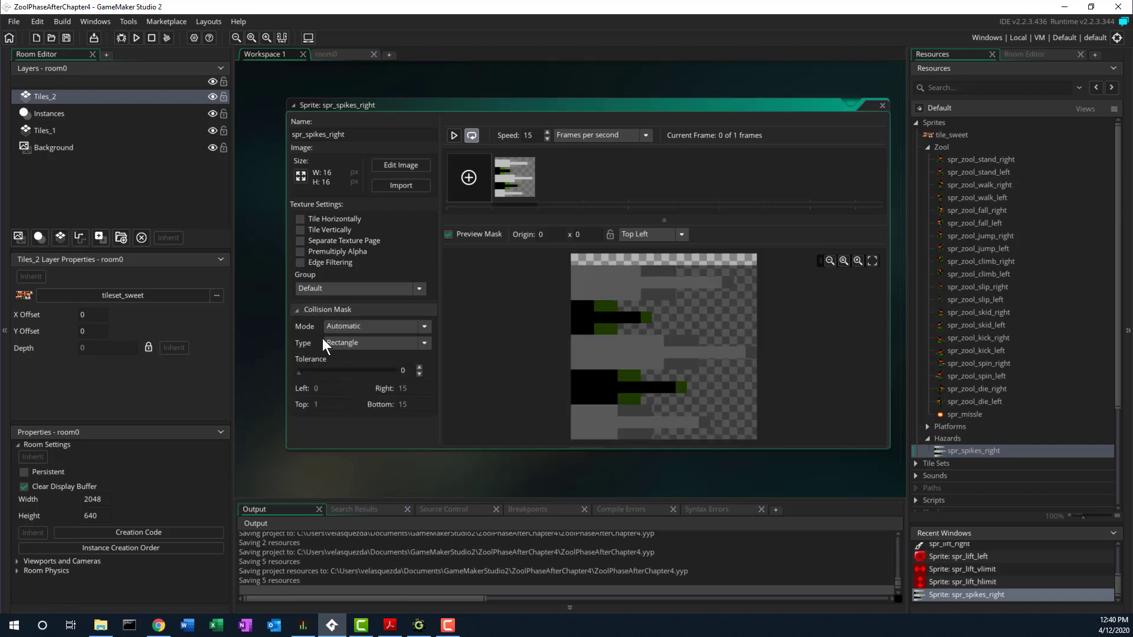
click(426, 328)
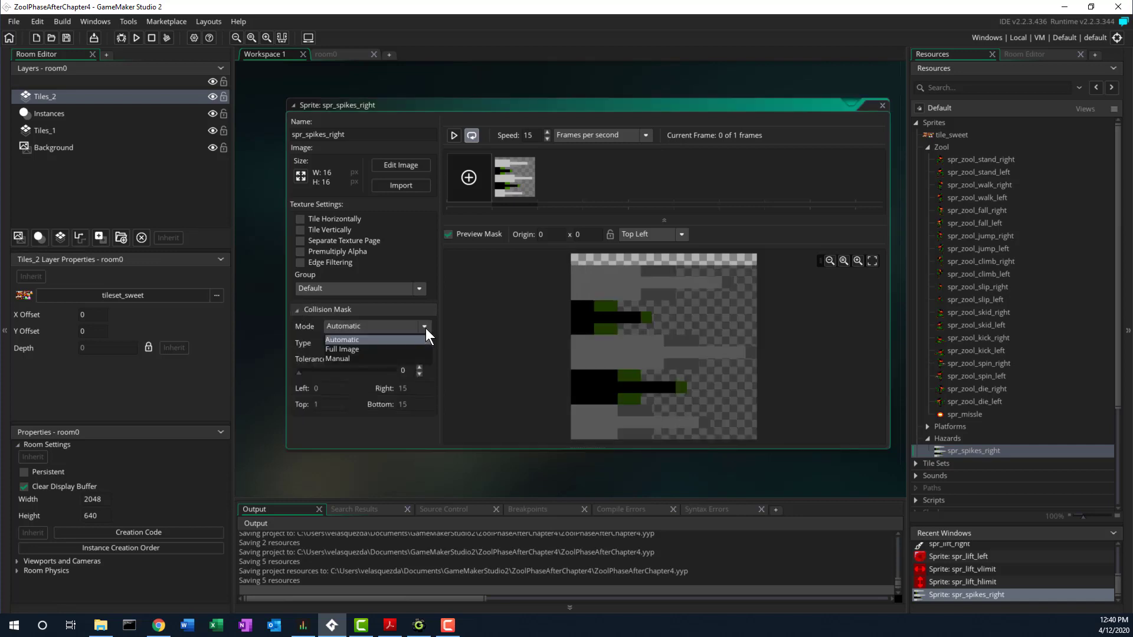
click(398, 348)
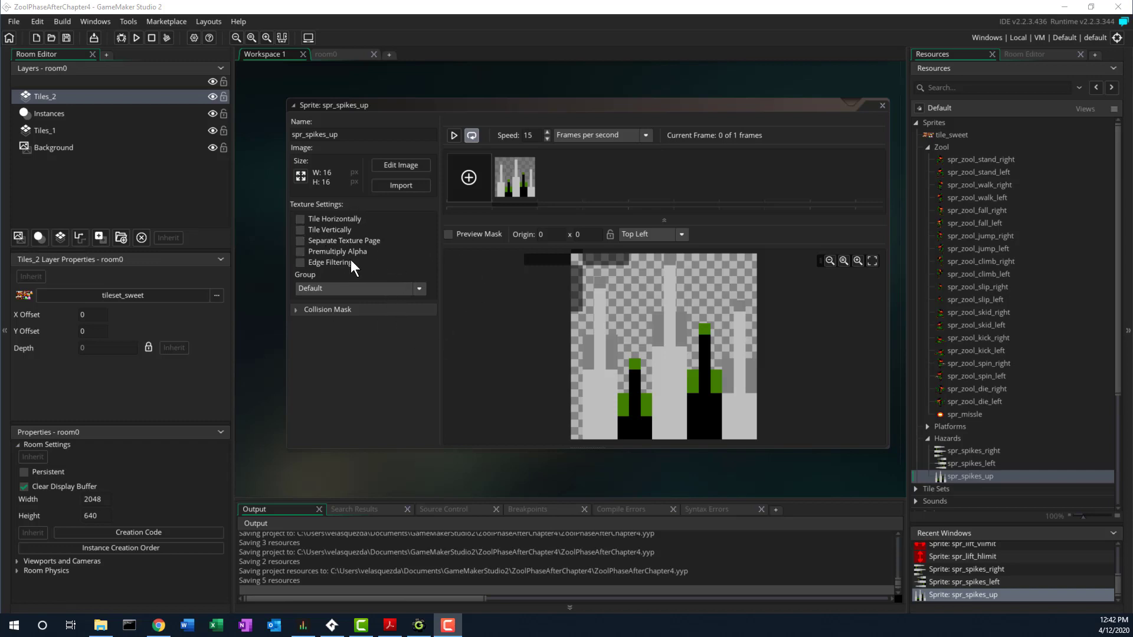
- Create a sprite in the Hazards group and import the spr_beastie_stand_right image from MoreZoolSprites into it, accepting the import
click(951, 438)
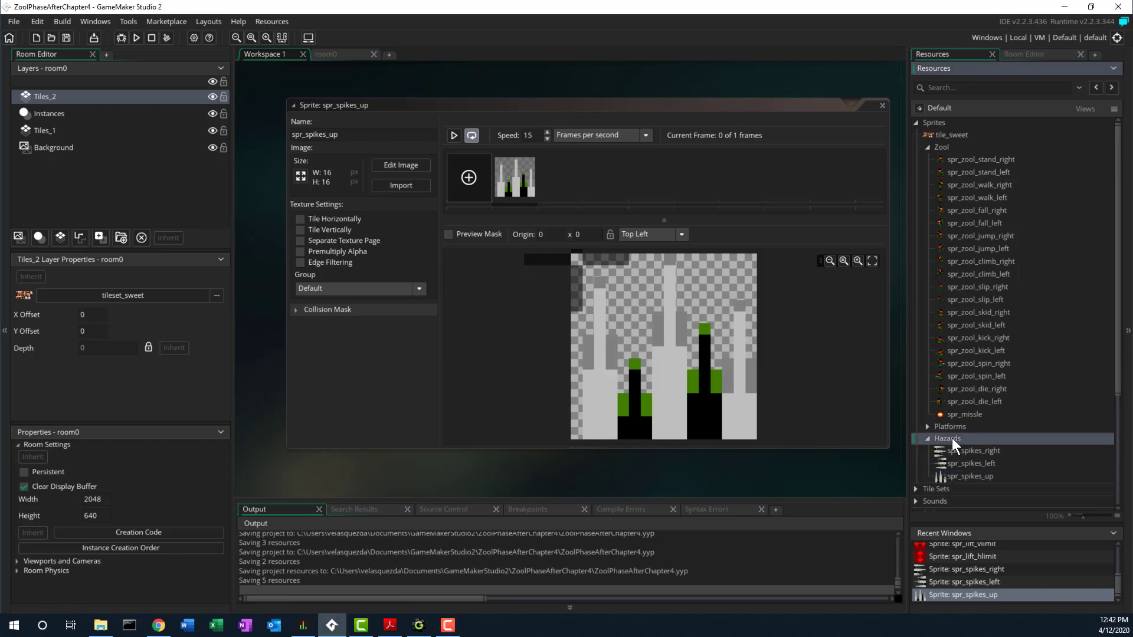
right_click(951, 437)
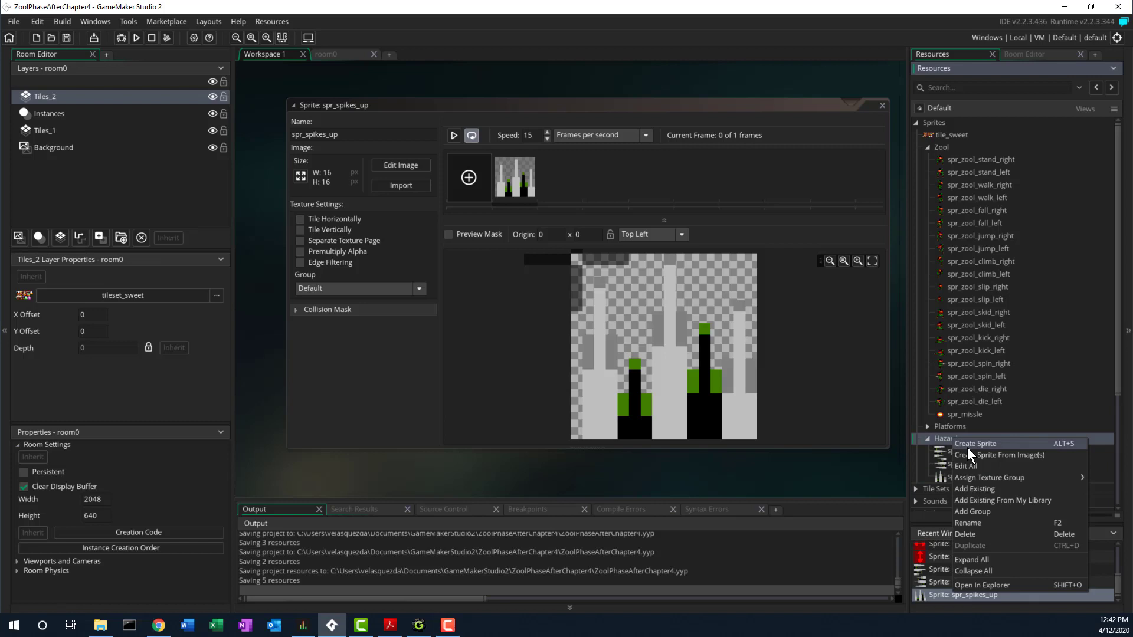
click(970, 446)
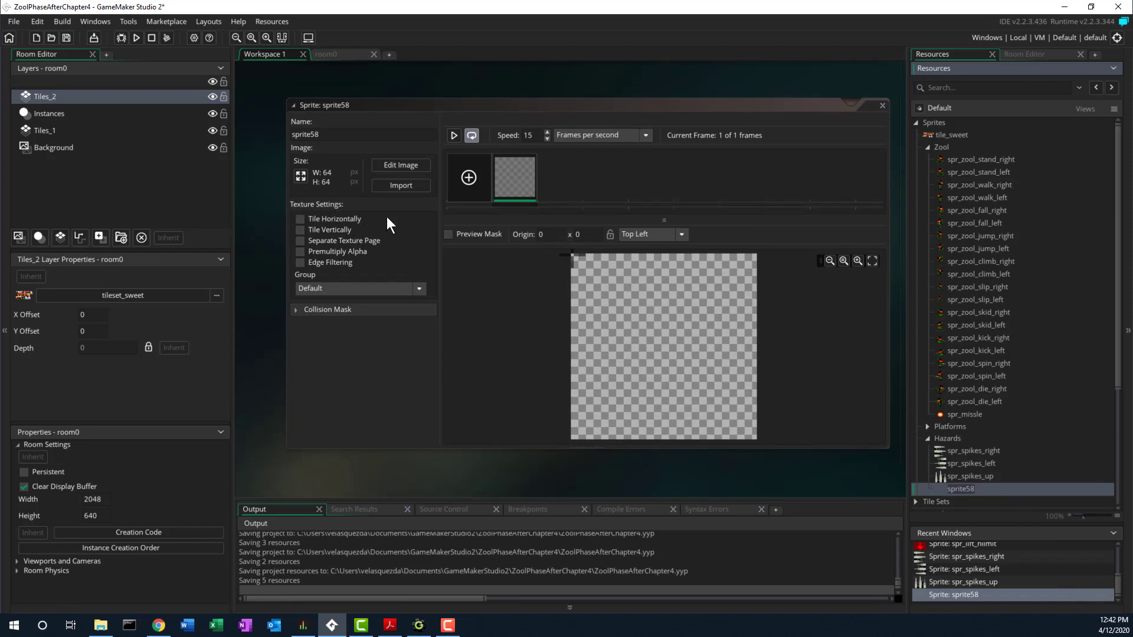
click(403, 190)
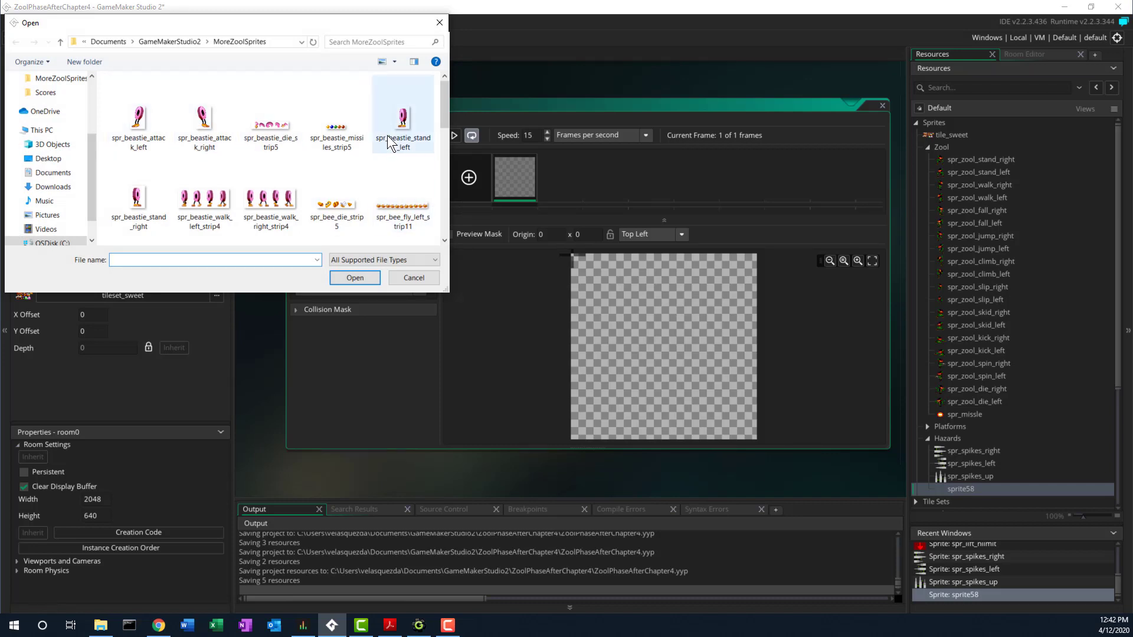
click(146, 207)
click(354, 278)
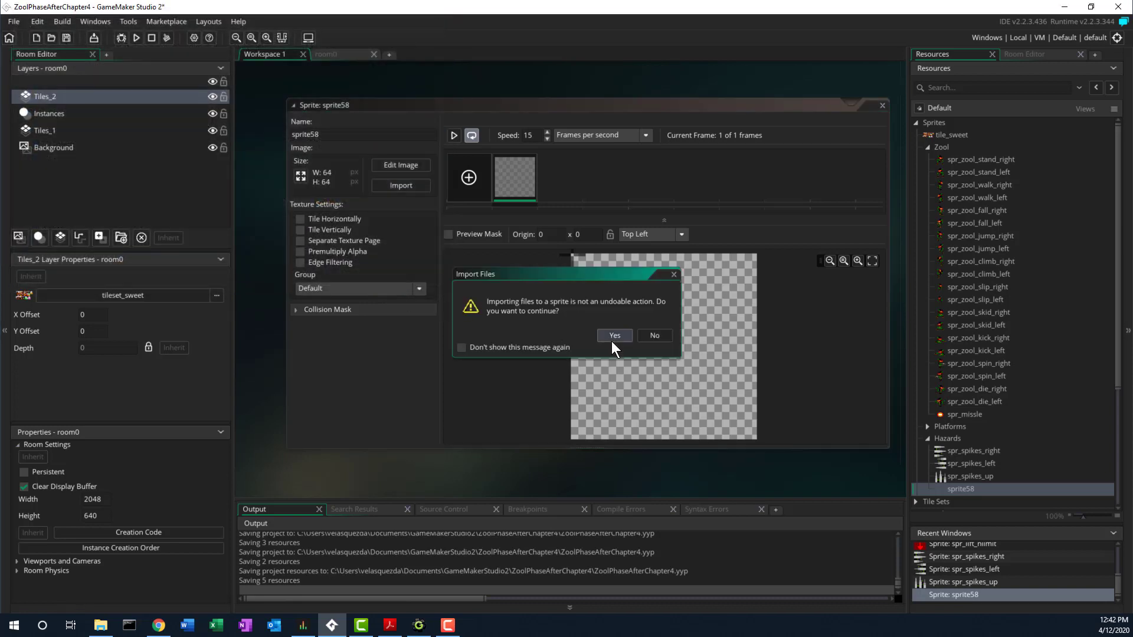
click(612, 338)
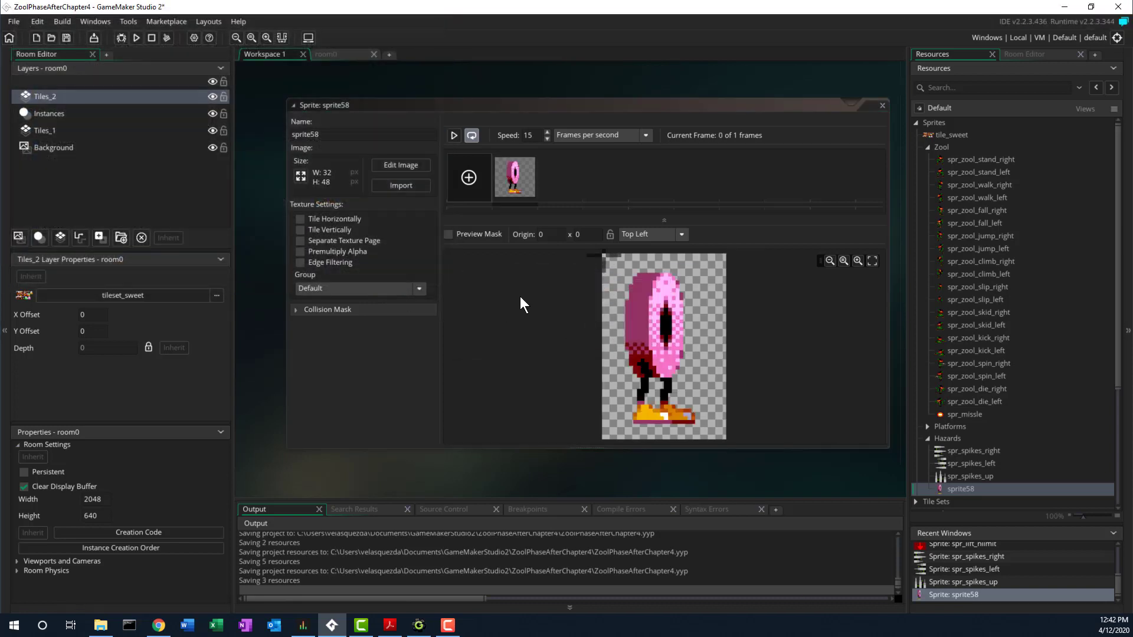
- Rename the new donut-shaped enemy sprite as spr_beastie_stand_right
click(329, 134)
key(BackSpace)
key(BackSpace)
key(BackSpace)
key(BackSpace)
key(BackSpace)
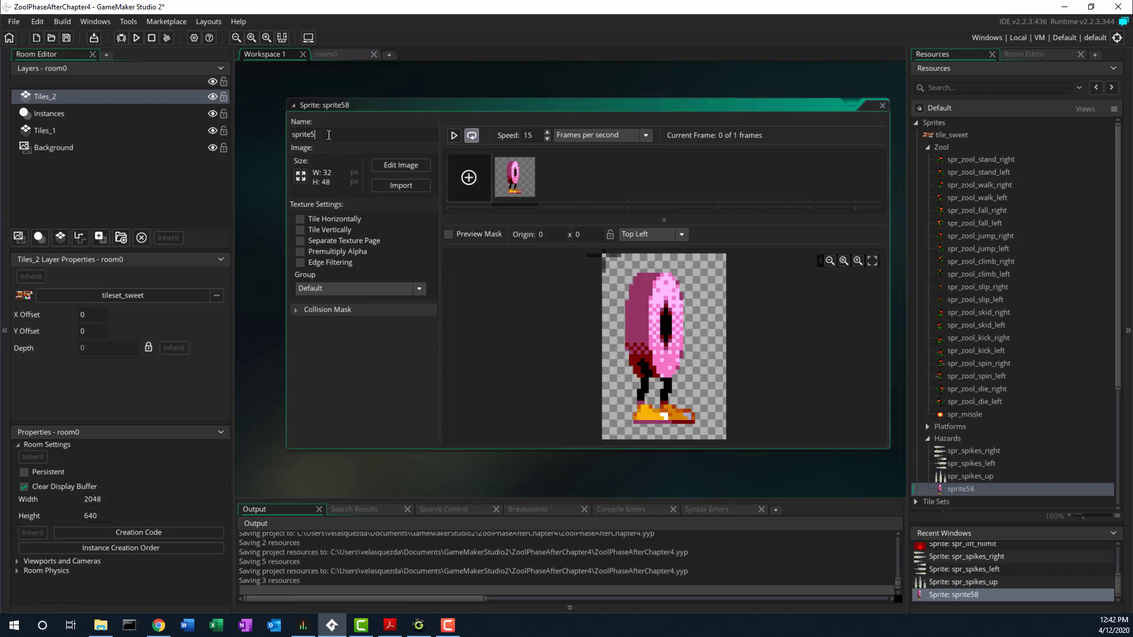
text(_beastie_stand_right)
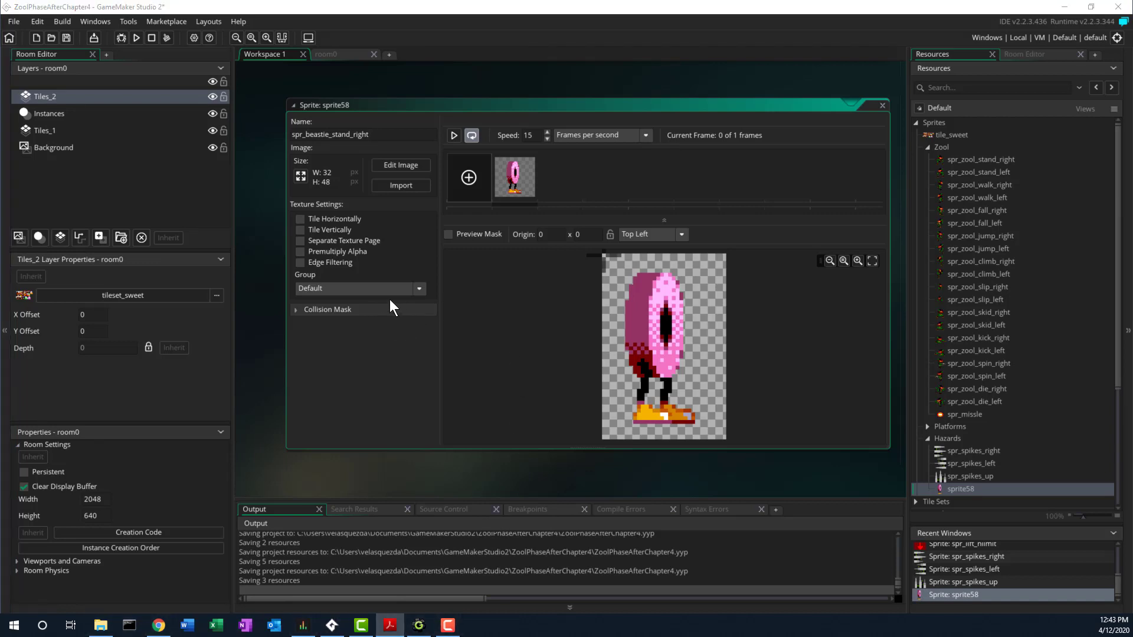
- Set the collision mask of spr_beastie_stand_right to Manual mode with left 8, right 24 and top 4
click(296, 310)
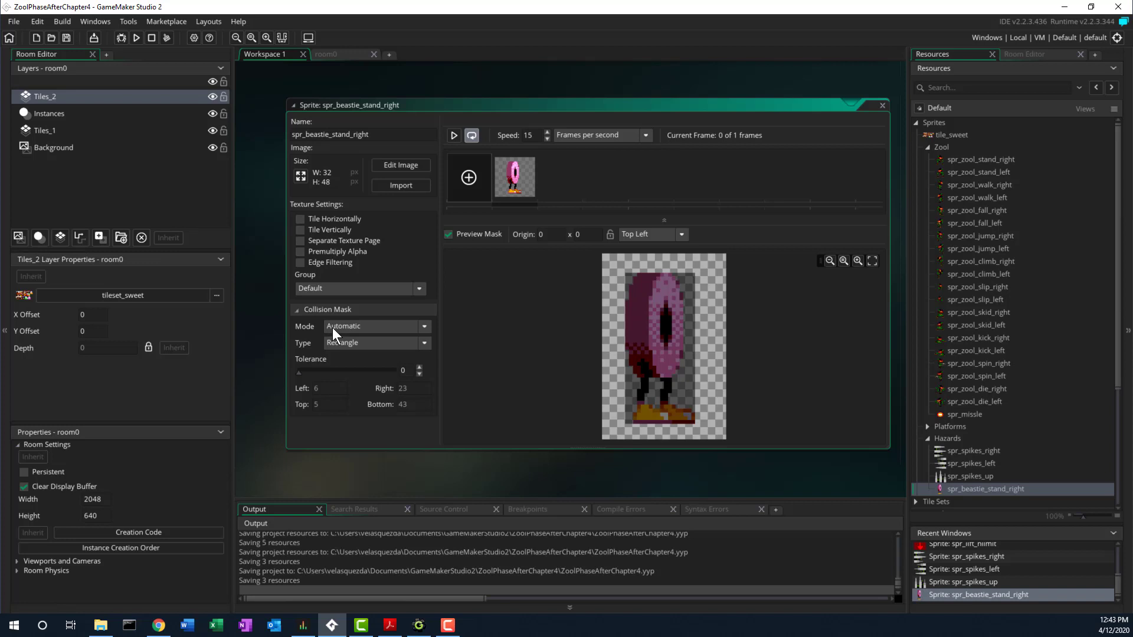
click(419, 327)
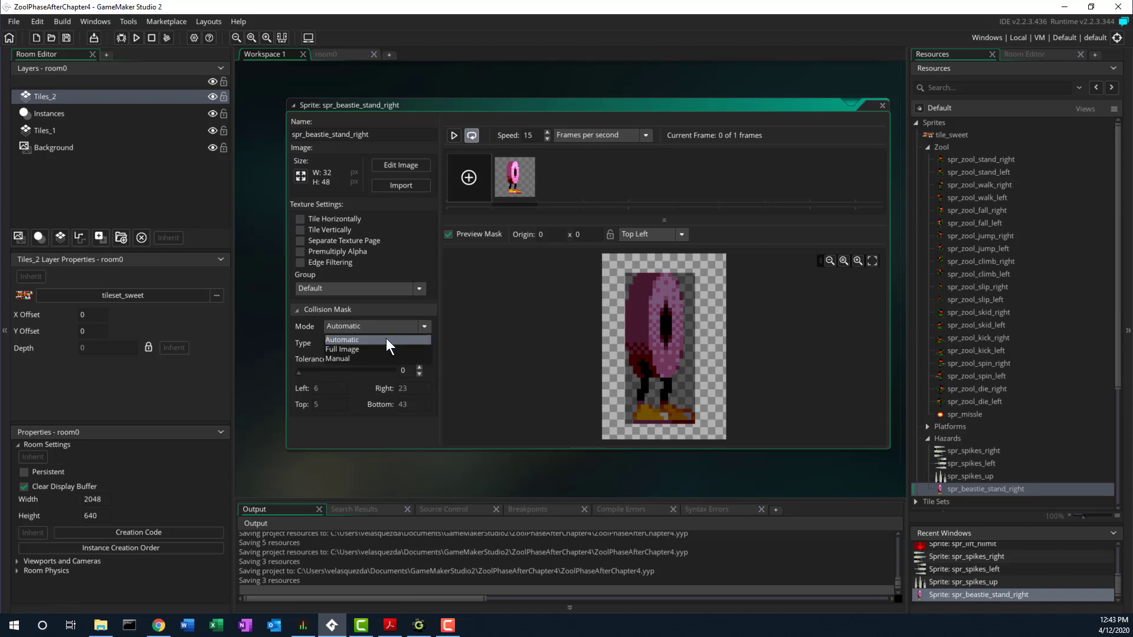
click(370, 357)
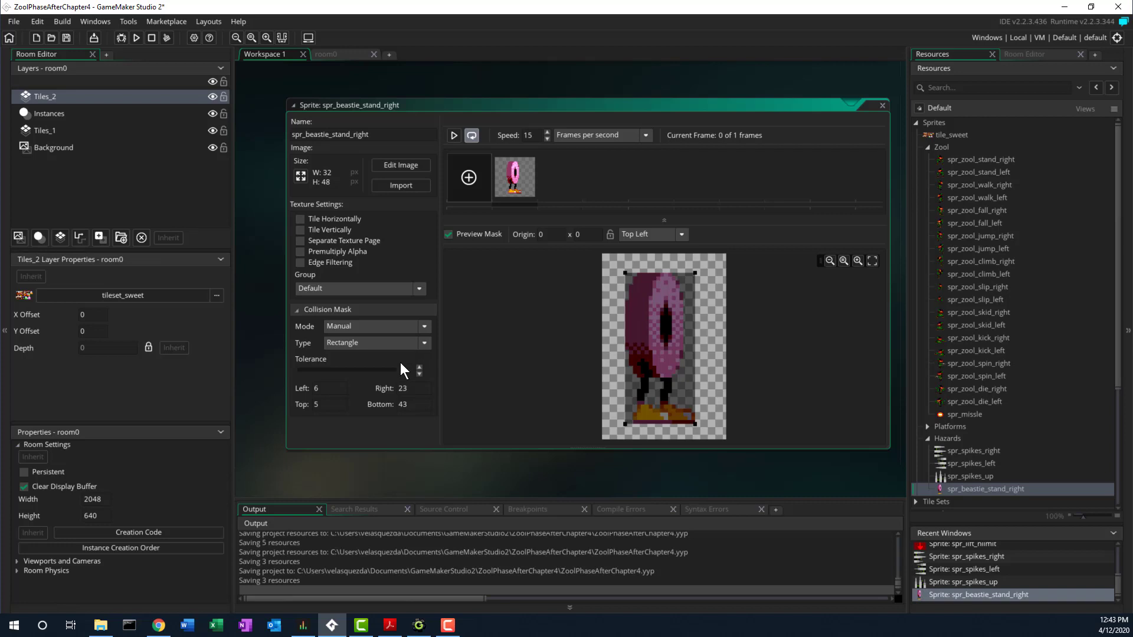
click(315, 388)
text(8)
key(Tab)
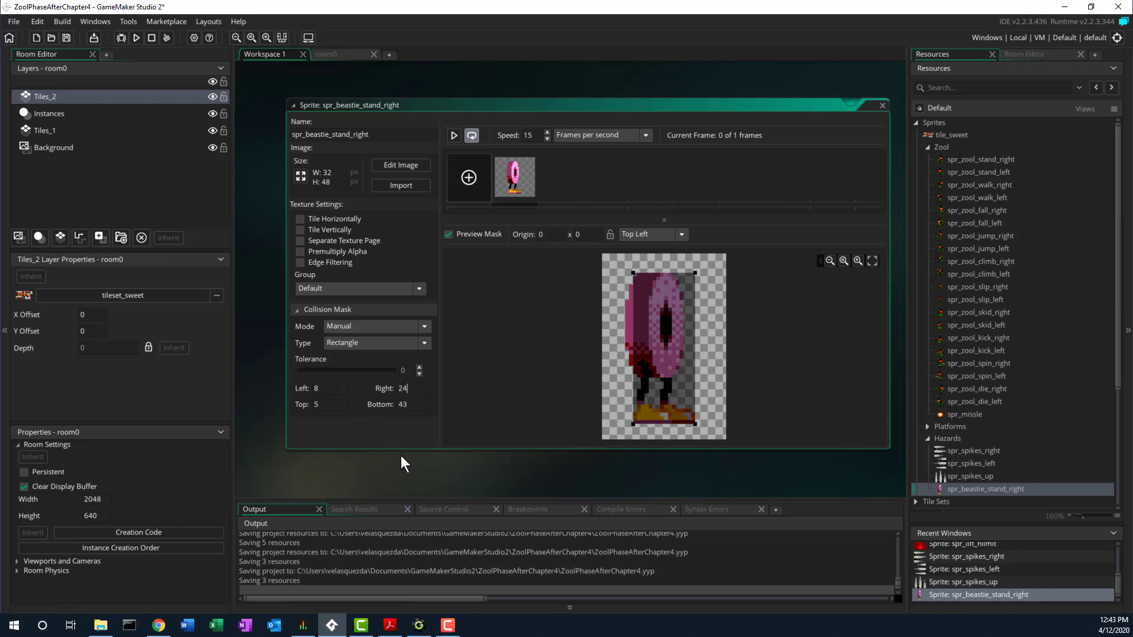
click(318, 405)
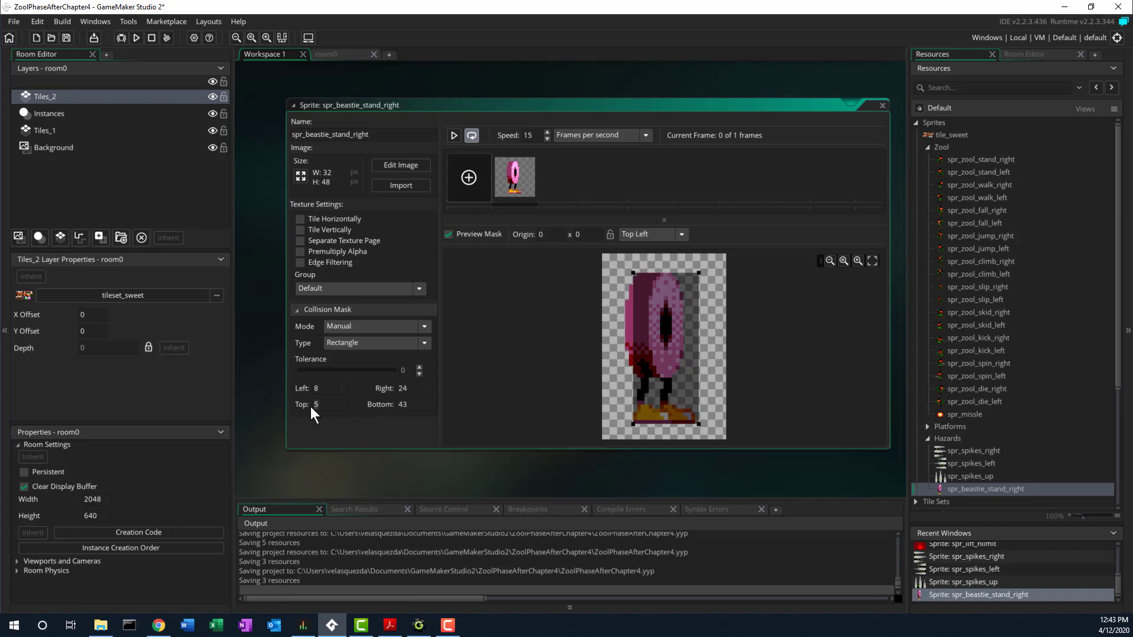
text(4)
click(399, 405)
- Set the origin of spr_beastie_stand_right to 16 x 28
click(544, 235)
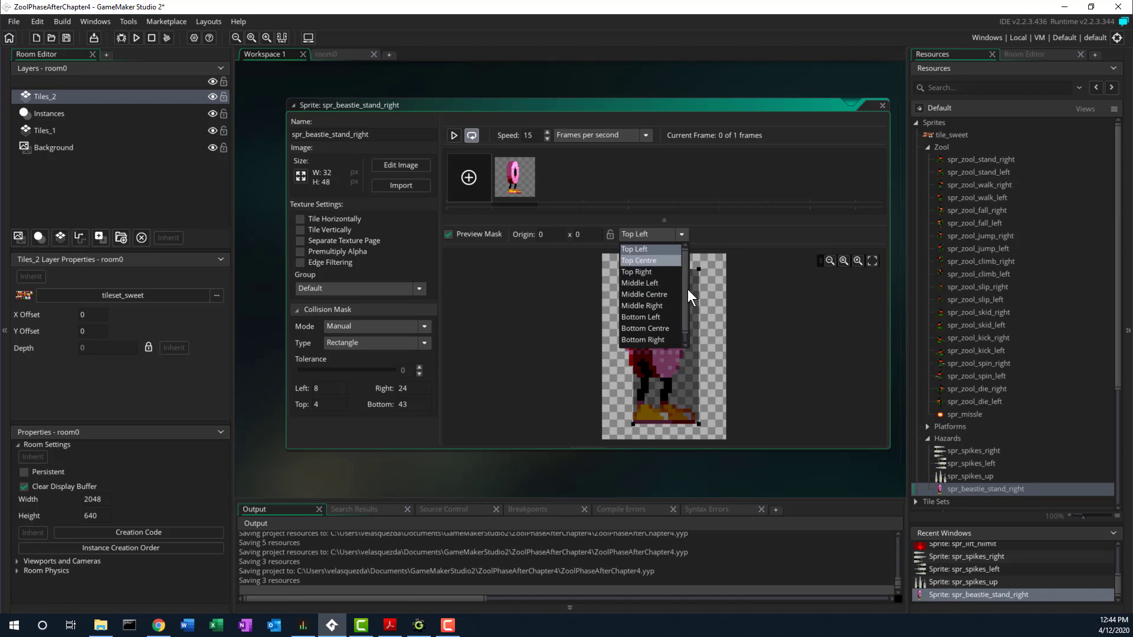
click(558, 234)
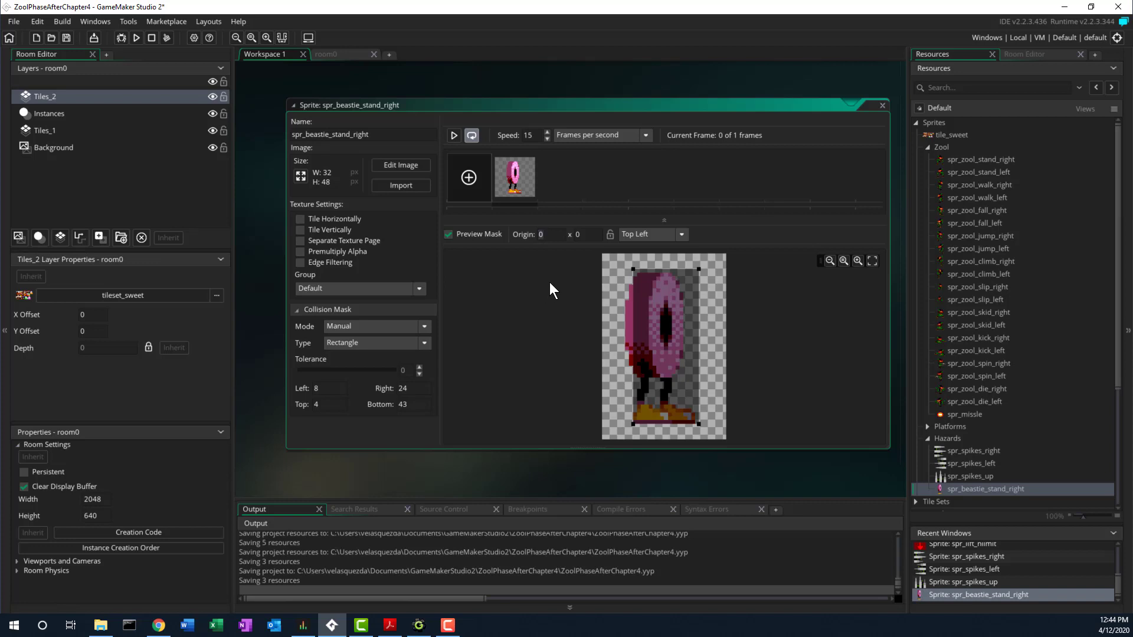
key(BackSpace)
text(16)
click(573, 234)
key(Return)
key(F10)
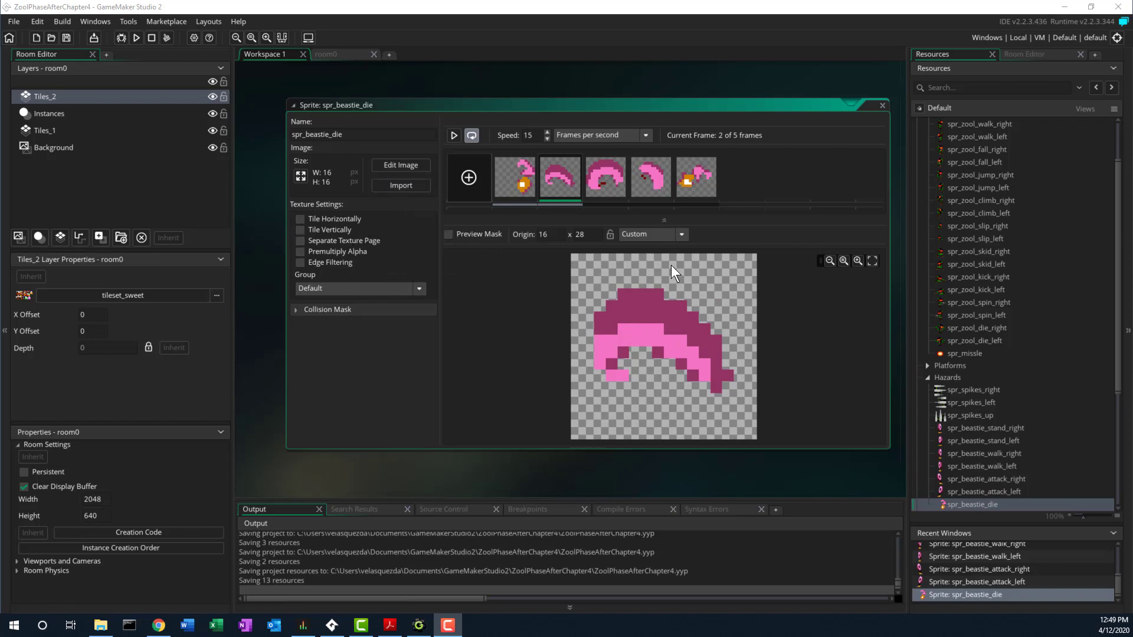
- Set the origin of spr_beastie_die to Middle Centre and switch its collision mask out of Manual mode
click(681, 235)
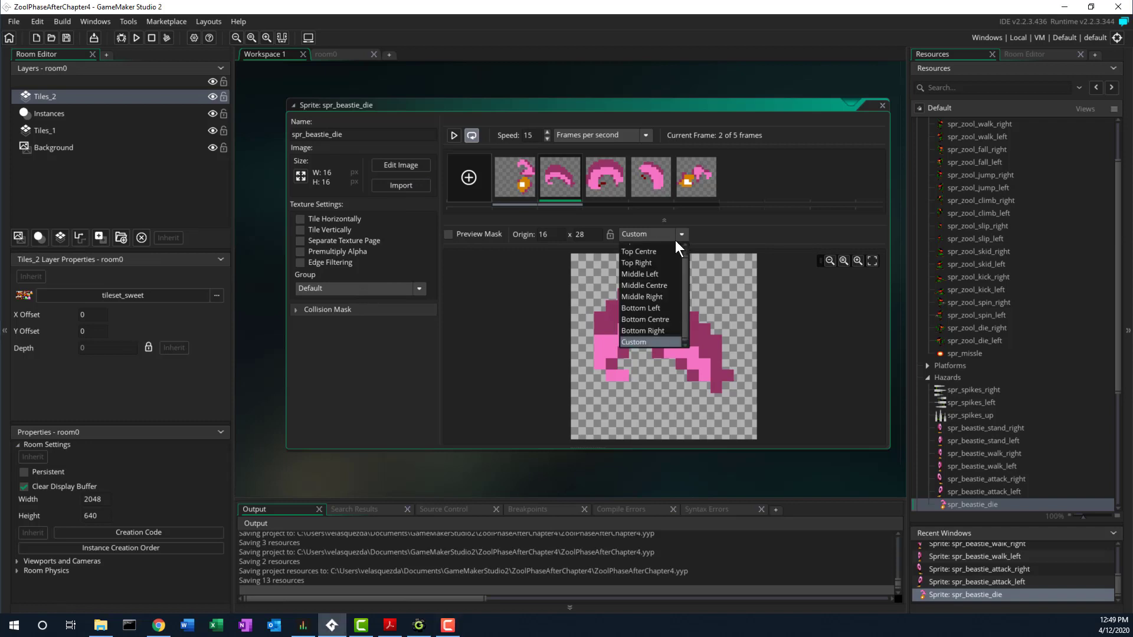
click(661, 286)
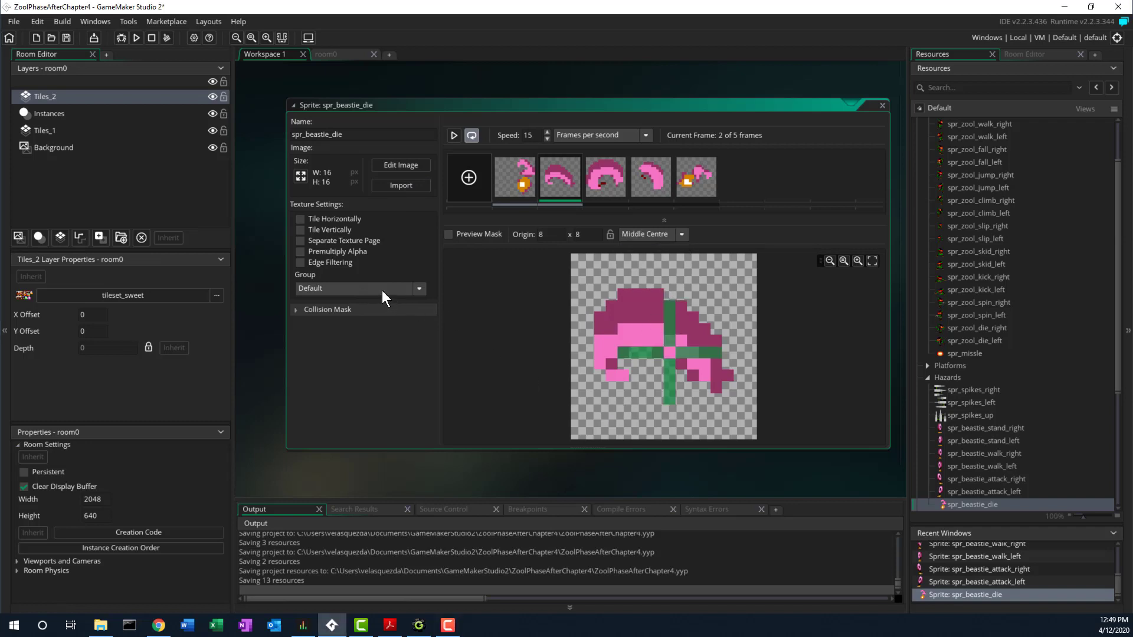
click(296, 309)
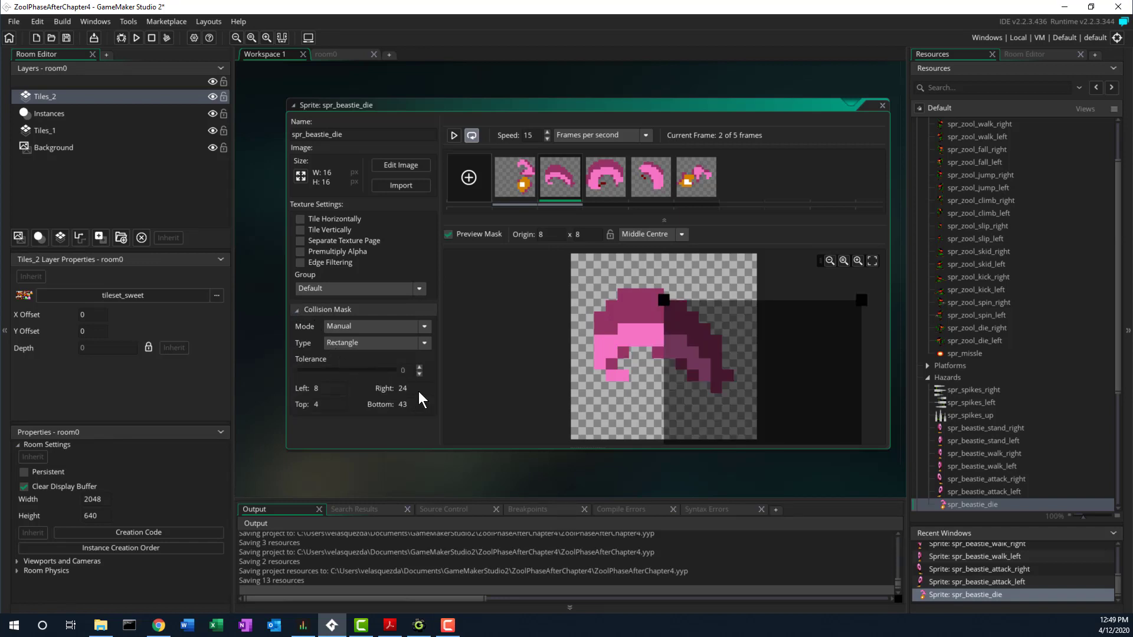
click(420, 328)
click(384, 345)
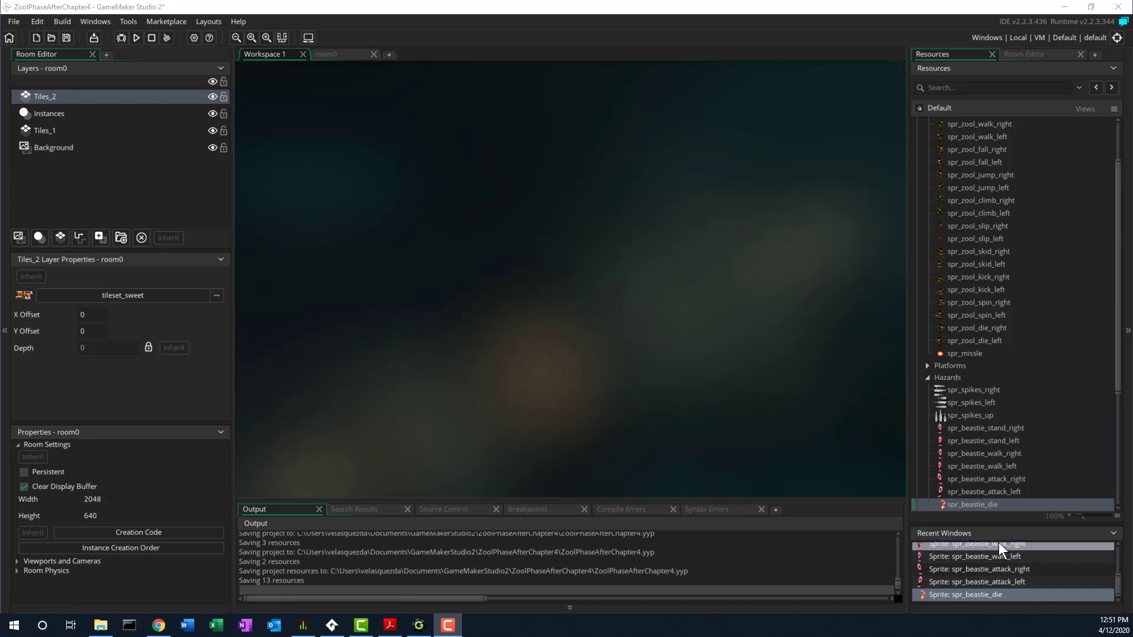
- Create a sprite in the Hazards group and name it spr_splat
right_click(952, 378)
click(966, 381)
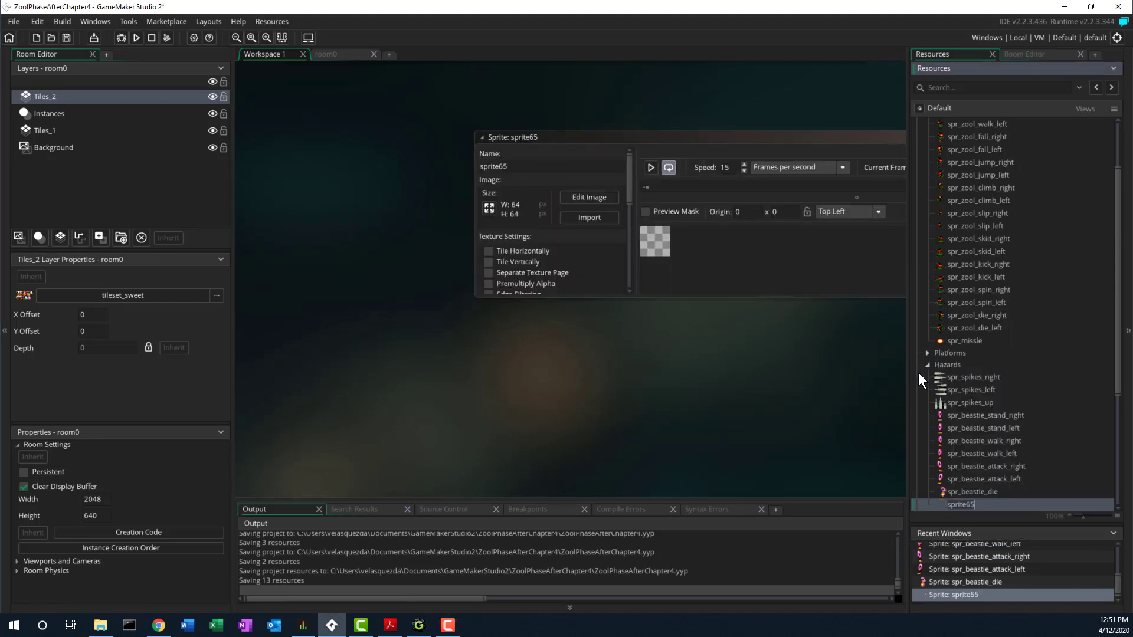
click(350, 165)
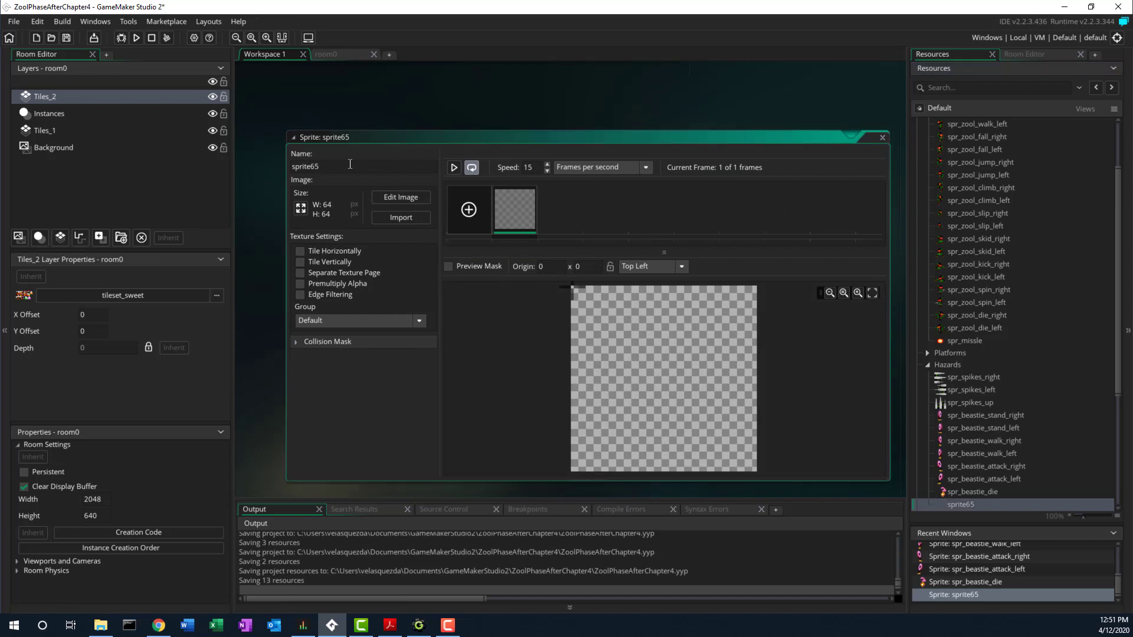
key(BackSpace)
key(BackSpace)
key(BackSpace)
key(BackSpace)
key(BackSpace)
text(_spla)
- Import the spr_splat_strip5 image from MoreZoolSprites into spr_splat and accept the import
click(402, 217)
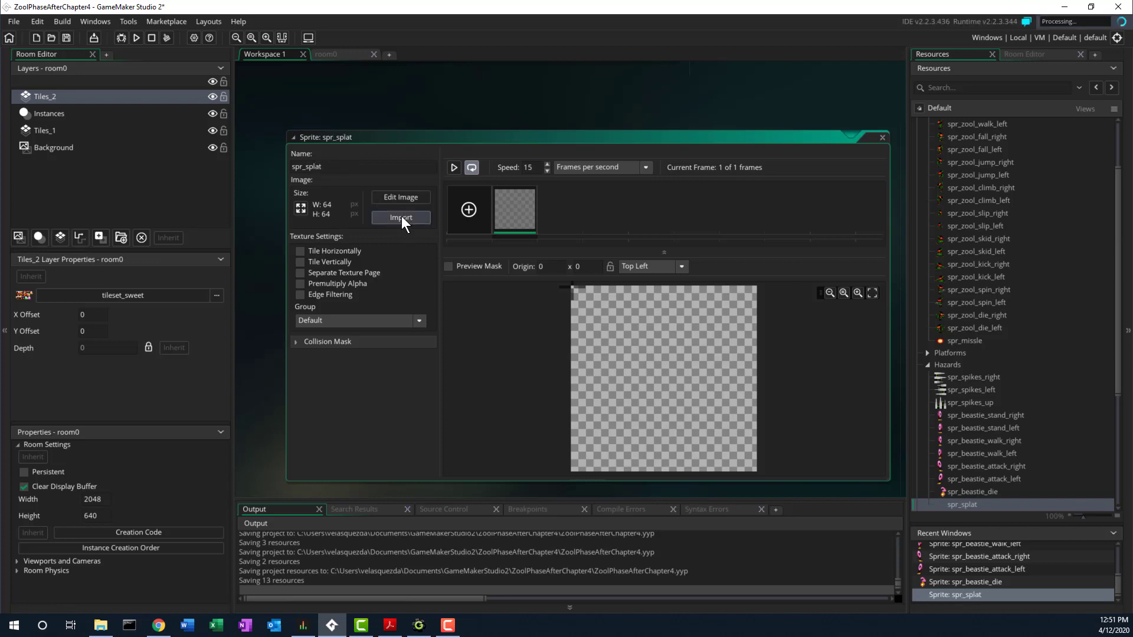
scroll(378, 213, down, 2)
scroll(378, 211, down, 1)
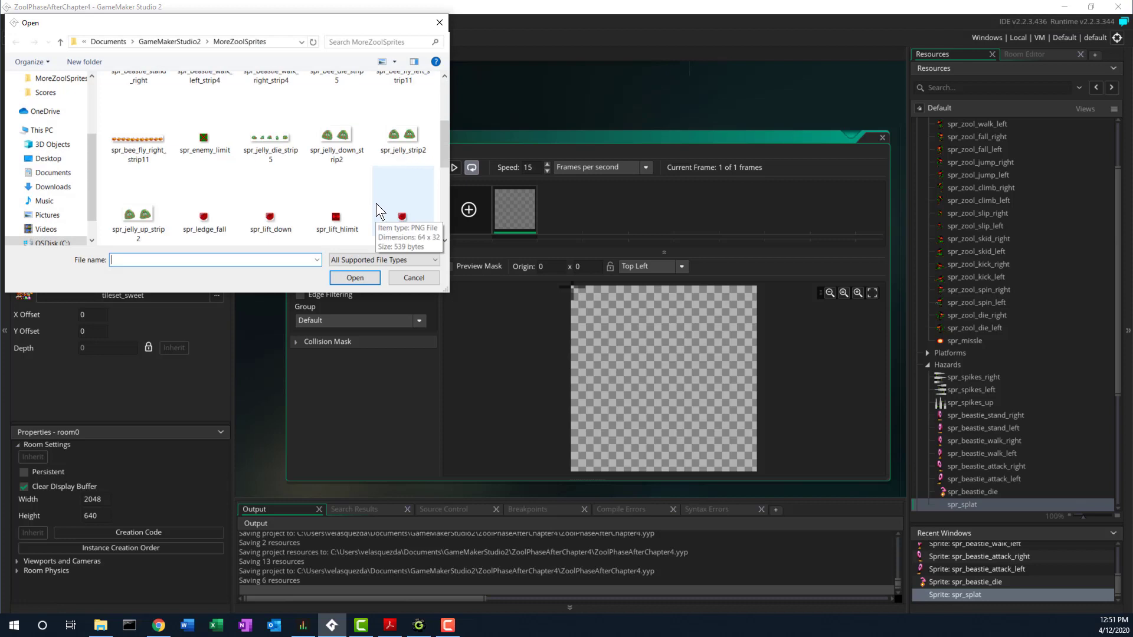
scroll(313, 178, down, 3)
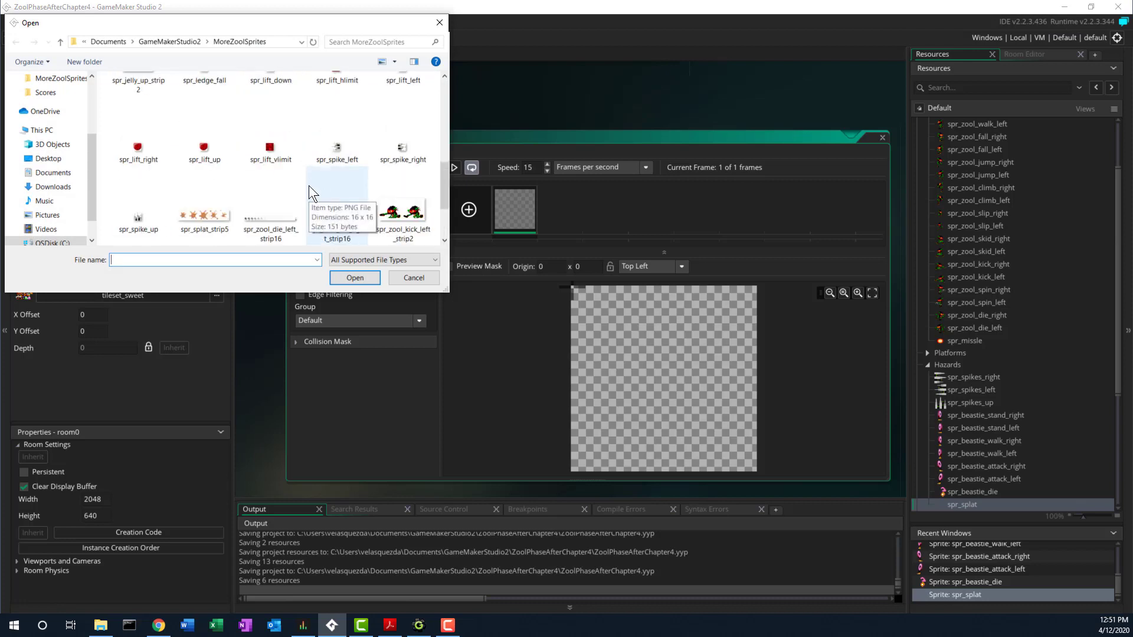
click(214, 141)
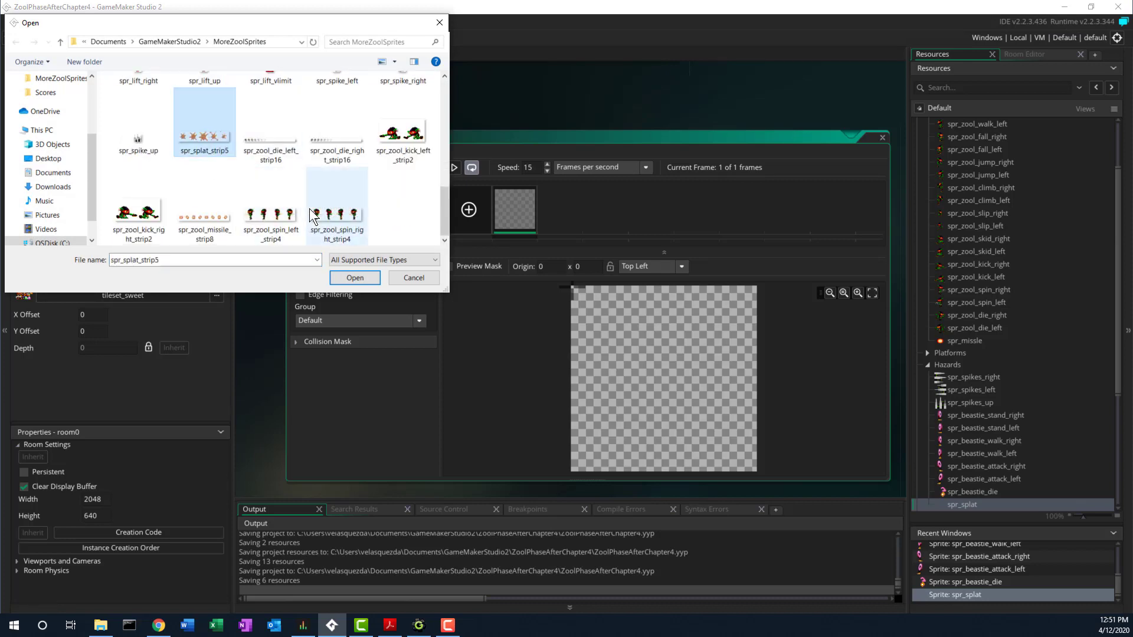
click(355, 278)
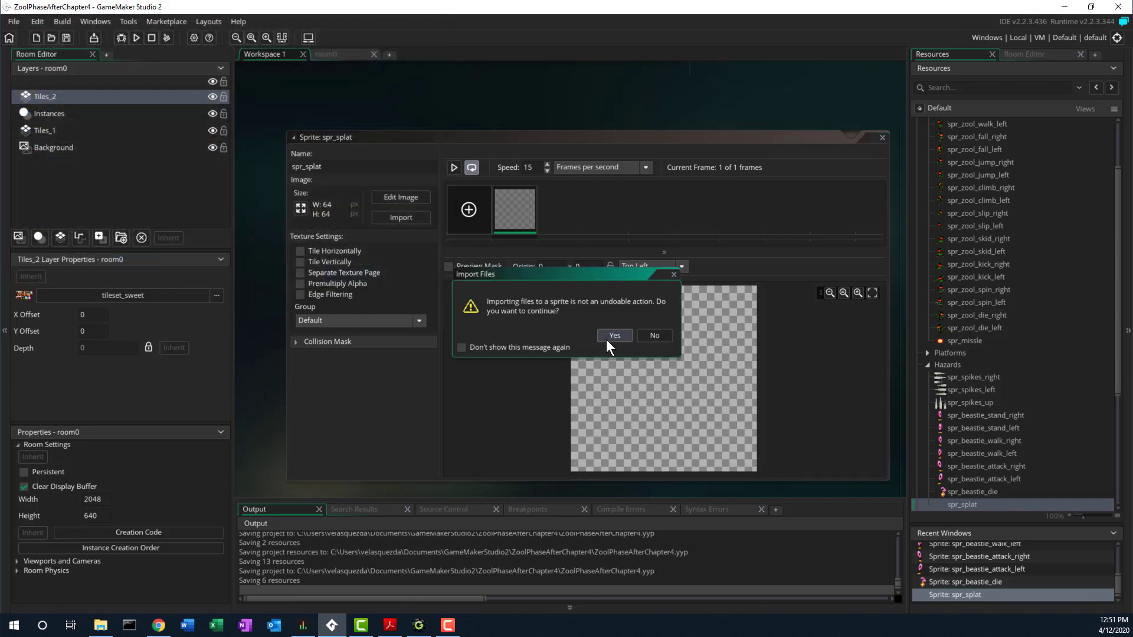
click(613, 335)
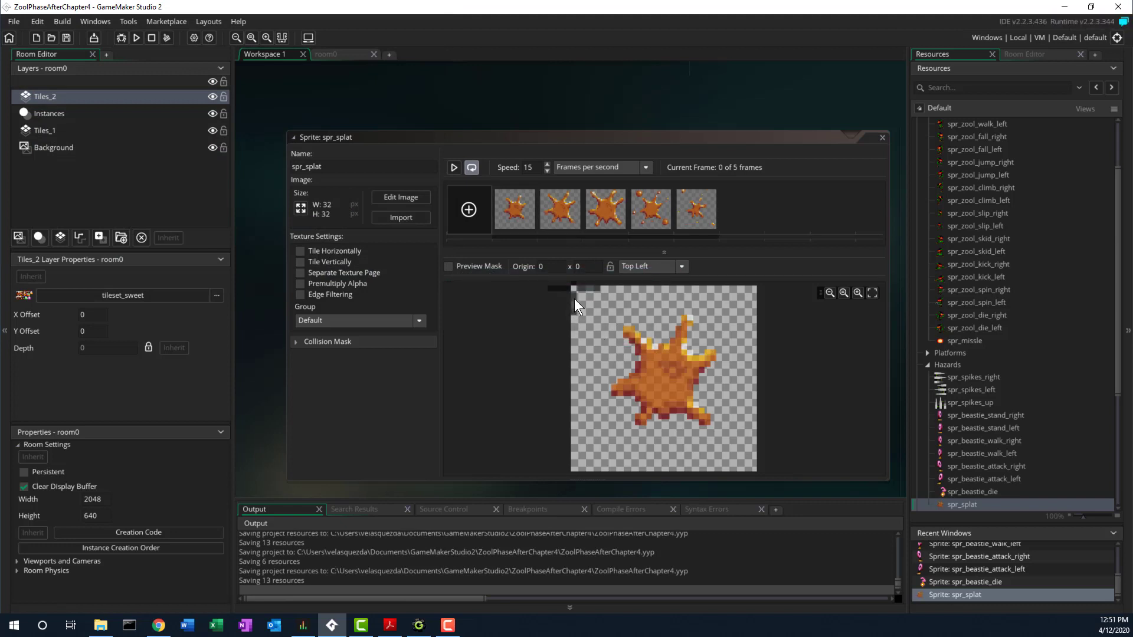
- Set the origin of spr_splat to Middle Centre and close its sprite editor
click(681, 266)
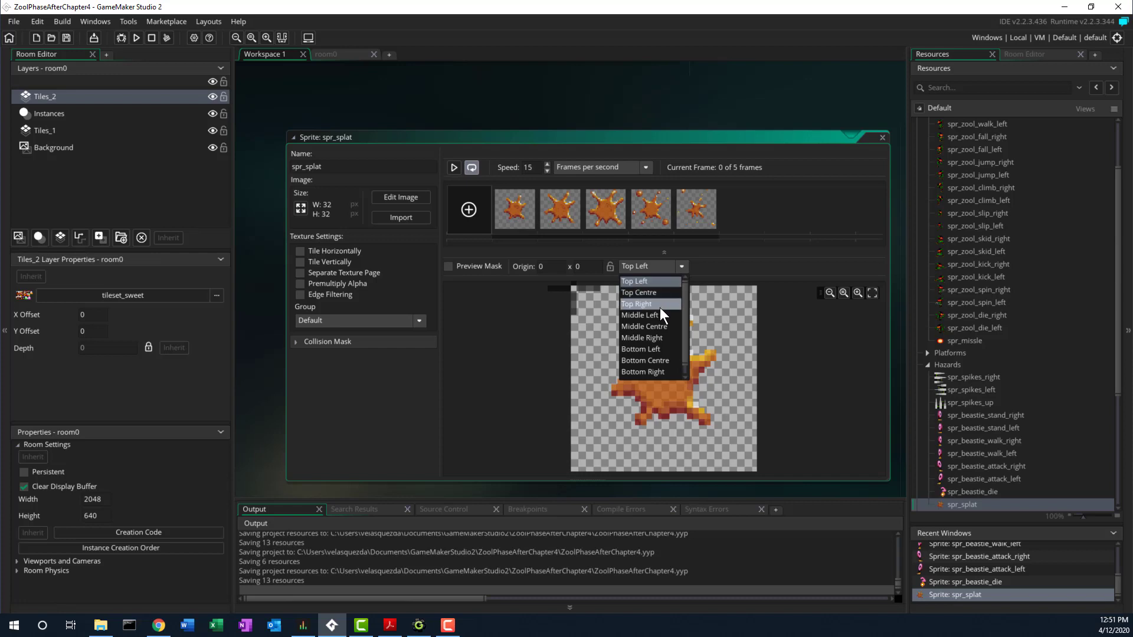
click(653, 327)
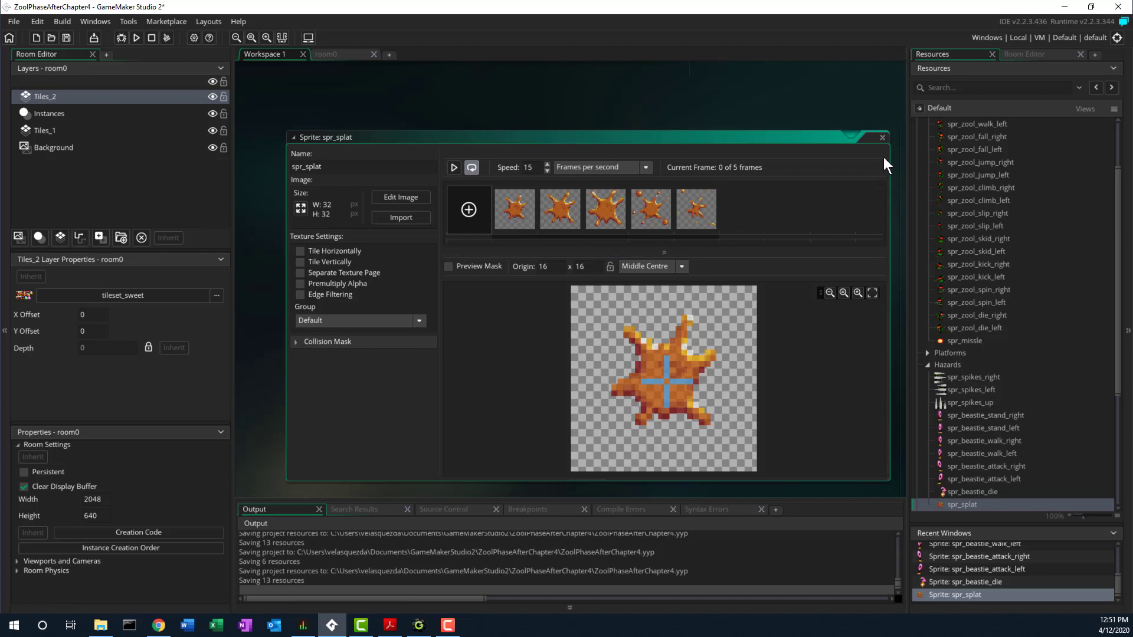
click(882, 137)
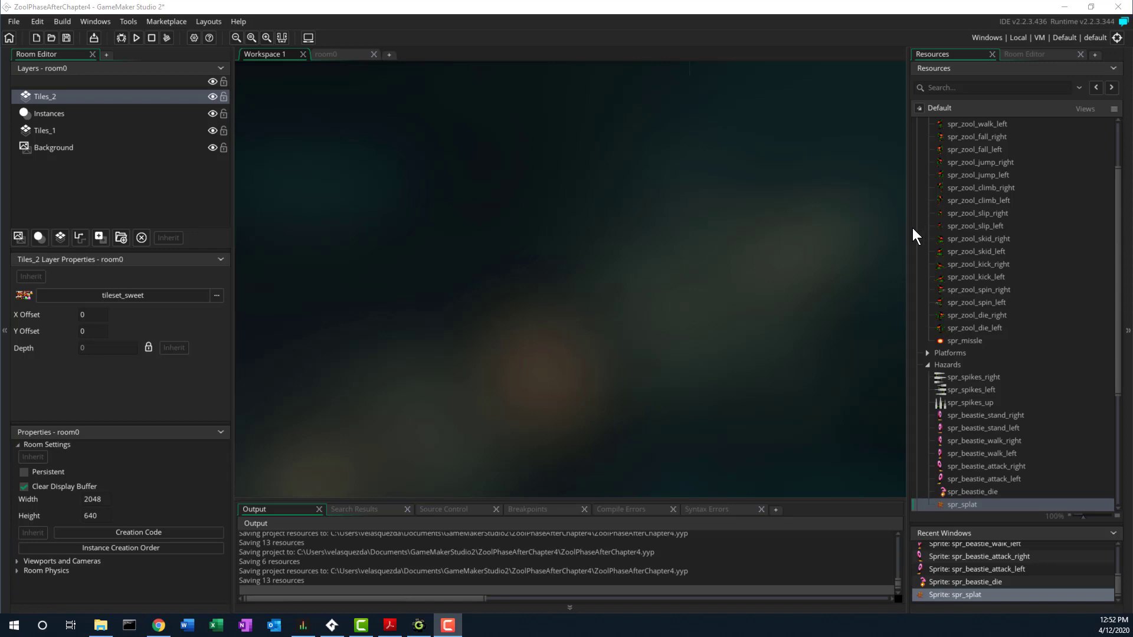
- Create a sprite in the Hazards group and name it spr_beastie_missle
right_click(951, 366)
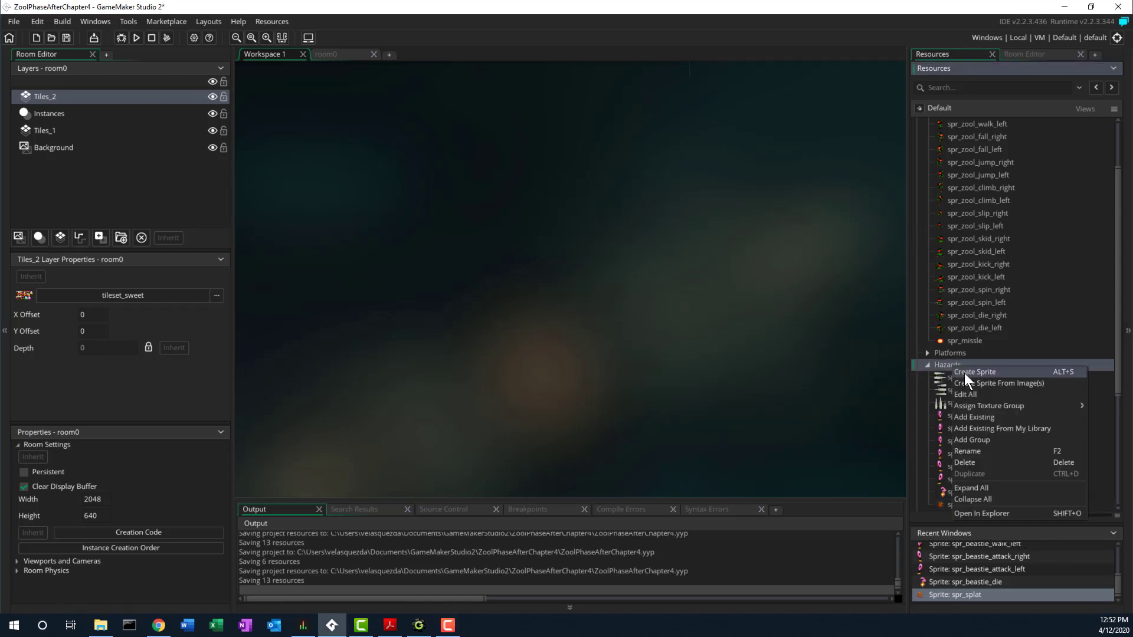
click(964, 373)
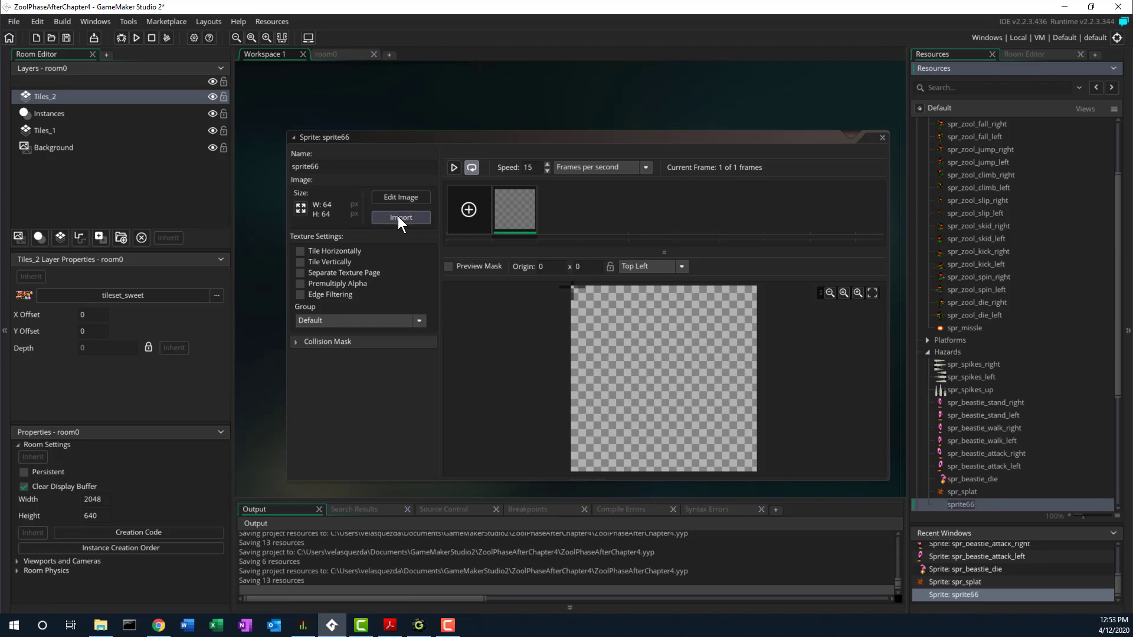
click(331, 166)
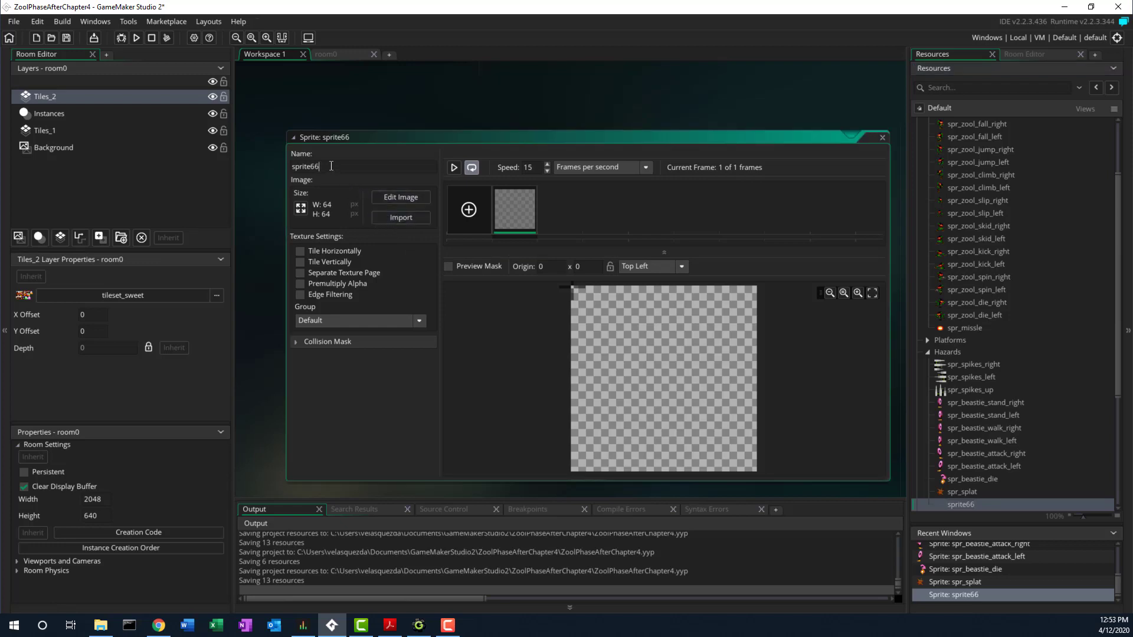
key(BackSpace)
key(BackSpace)
key(BackSpace)
key(BackSpace)
key(BackSpace)
text(_beastie_missle)
- Import the spr_beastie_missiles_strip5 image from MoreZoolSprites into spr_beastie_missle and accept the import
click(415, 218)
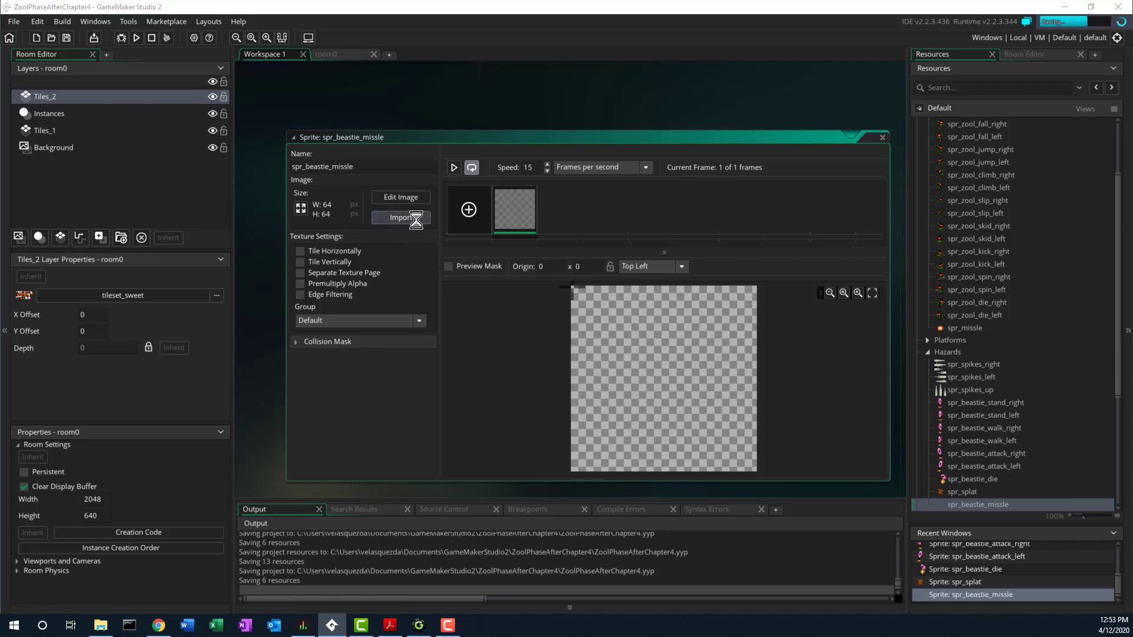
click(348, 132)
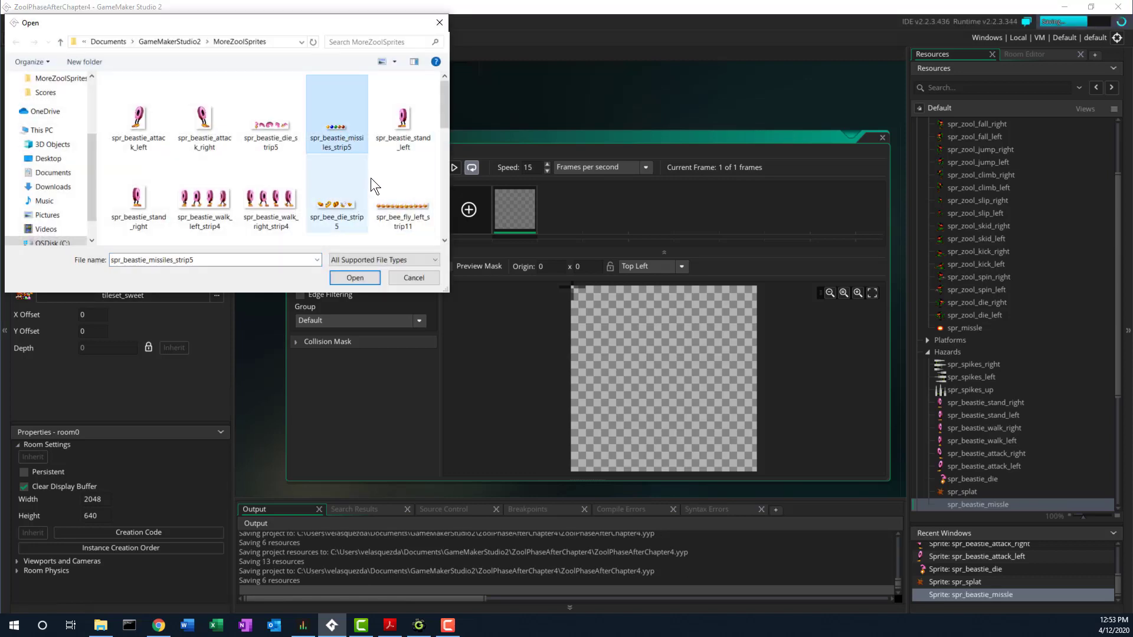
click(366, 277)
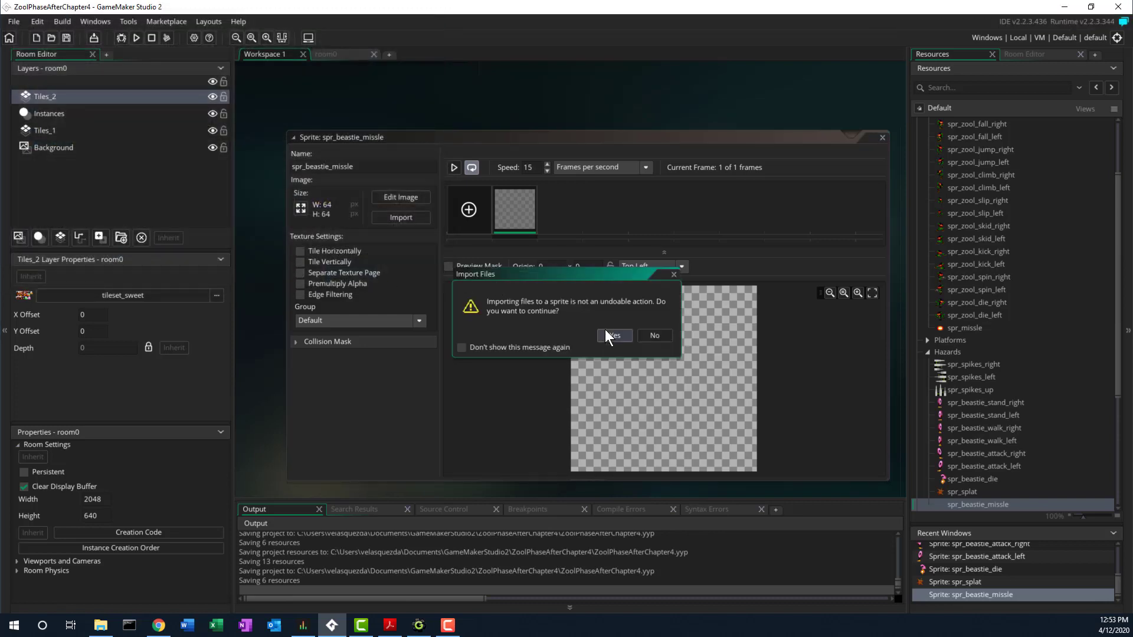
click(608, 333)
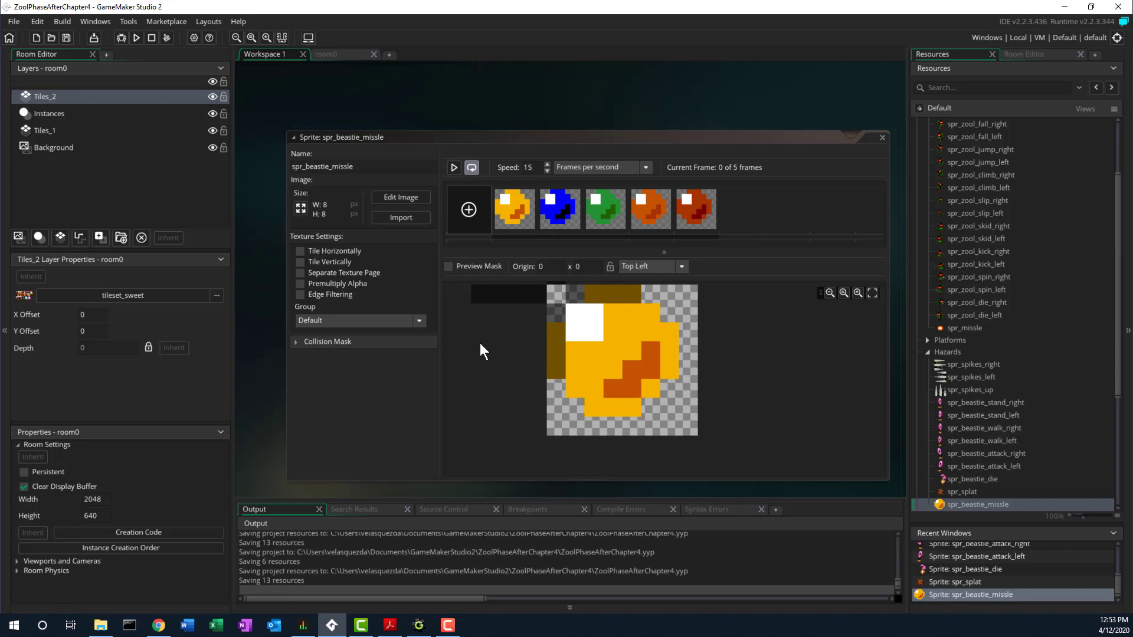
- Set the collision mask mode of spr_beastie_missle to Full Image and its origin to Middle Centre
click(295, 341)
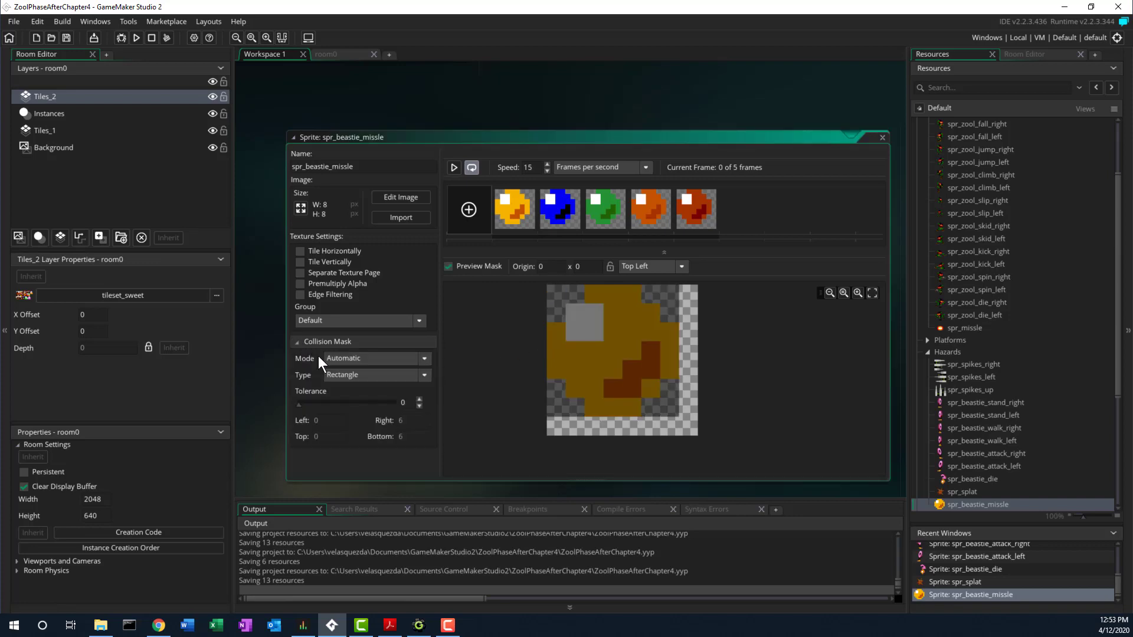
click(427, 356)
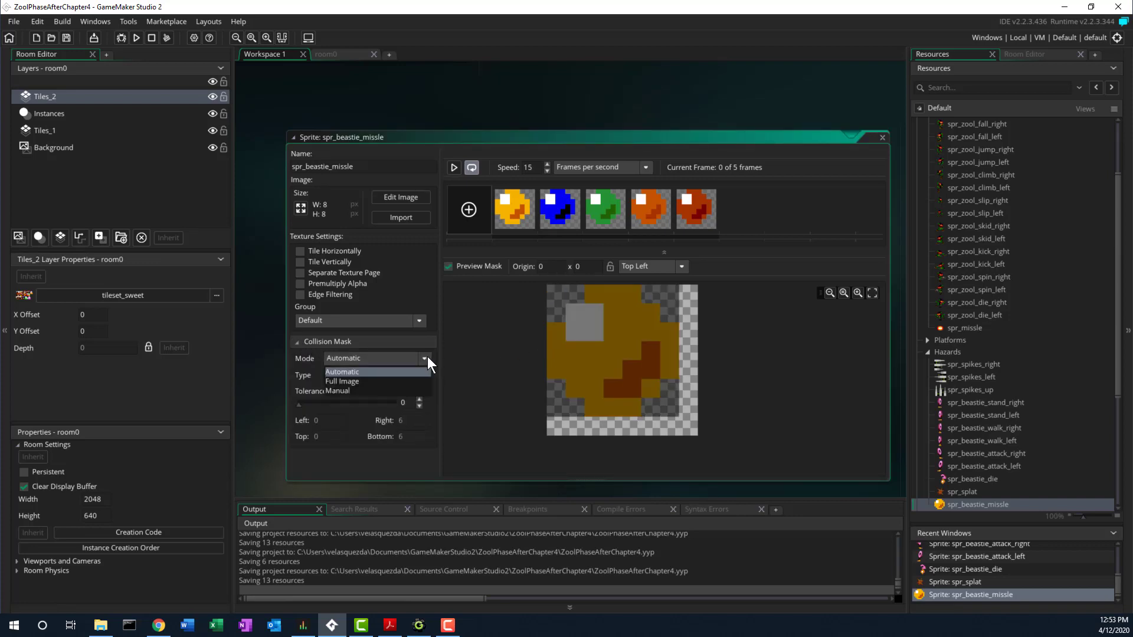
click(382, 380)
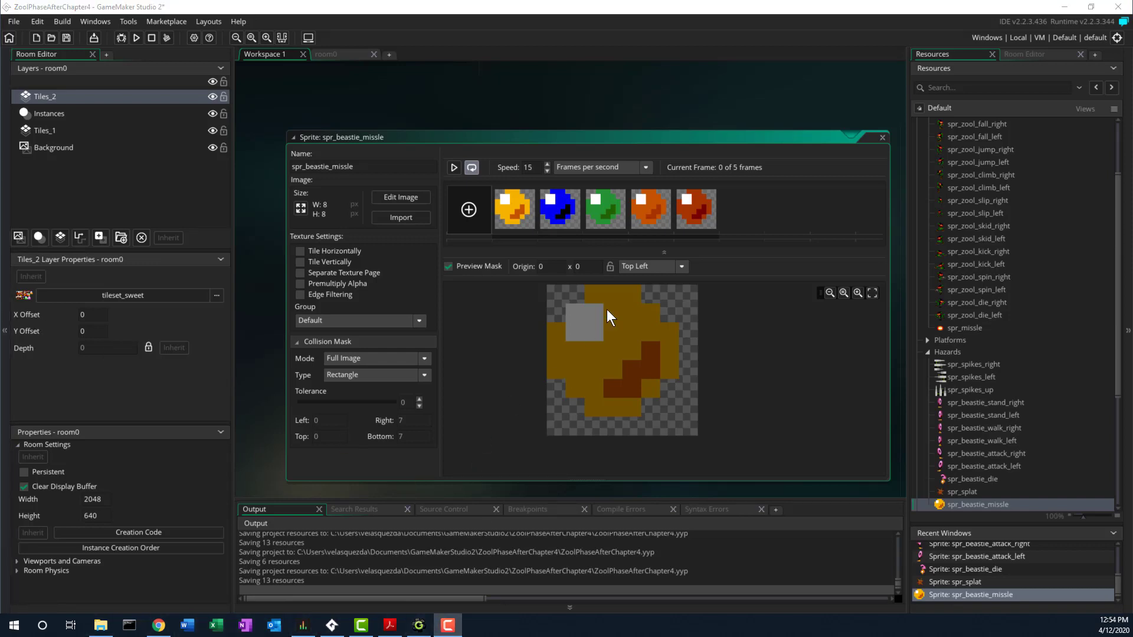
click(681, 266)
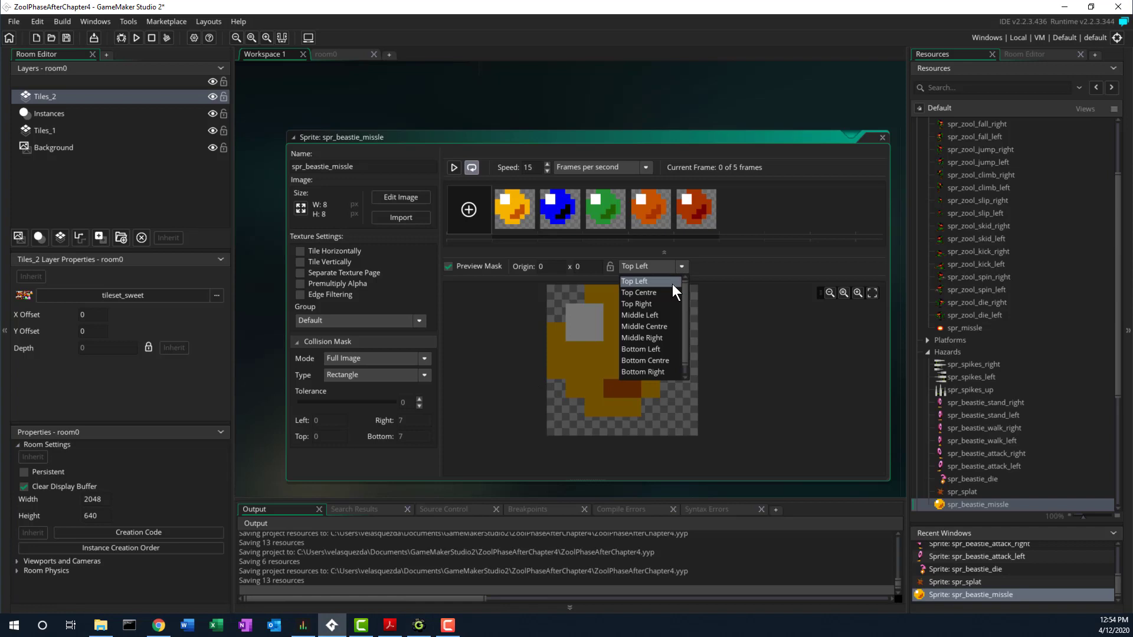
click(660, 326)
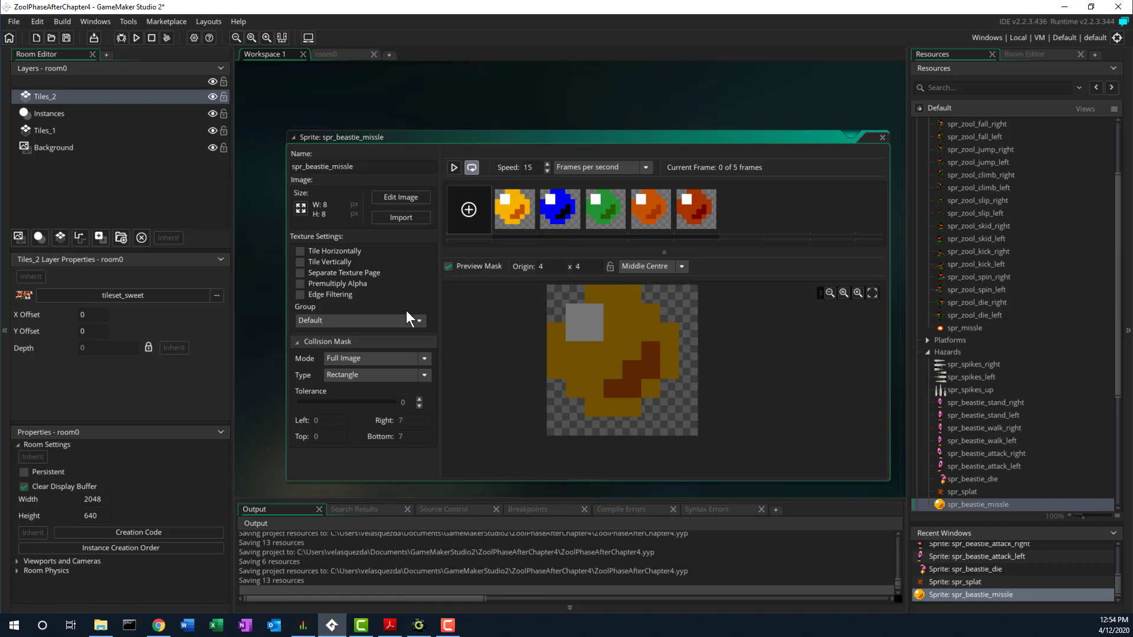